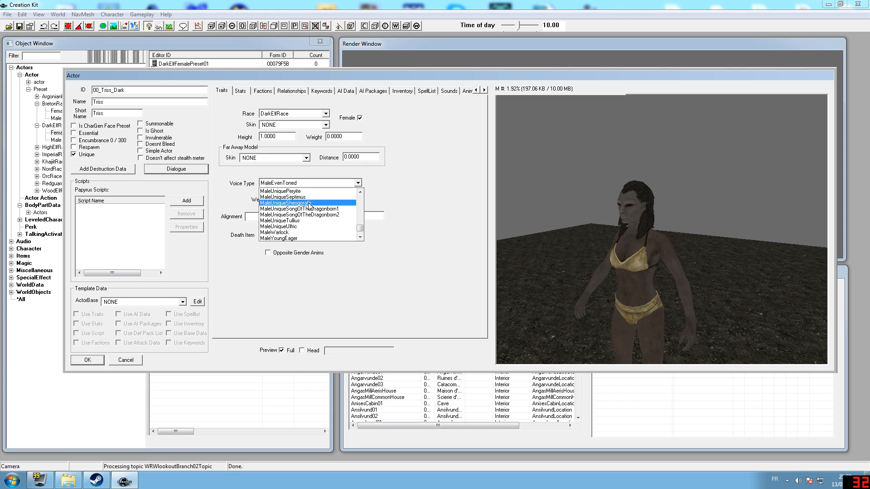
# Set the actor's voice type to MaleUniqueSheogorath.
pyautogui.click(309, 204)
pyautogui.click(309, 184)
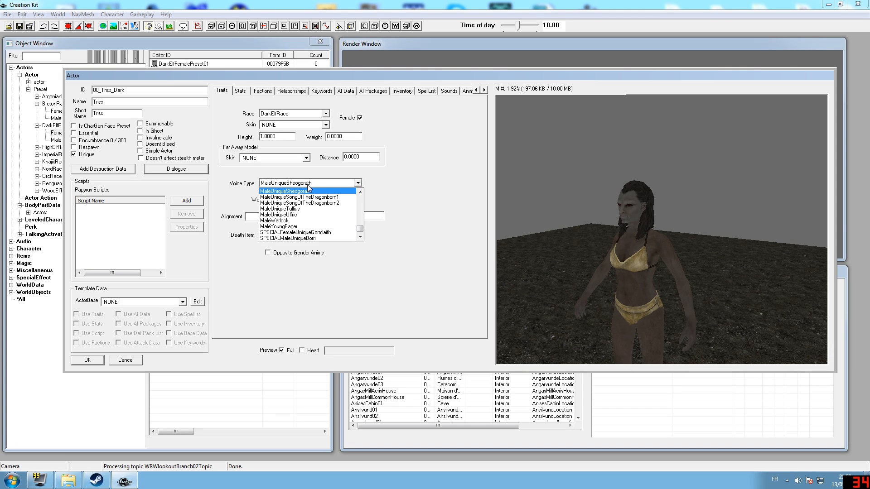
pyautogui.click(307, 191)
pyautogui.moveTo(534, 240)
pyautogui.mouseDown()
pyautogui.moveTo(576, 257)
pyautogui.moveTo(727, 270)
pyautogui.moveTo(626, 253)
pyautogui.moveTo(599, 273)
pyautogui.moveTo(702, 276)
pyautogui.moveTo(583, 247)
pyautogui.moveTo(634, 282)
pyautogui.moveTo(846, 279)
pyautogui.moveTo(594, 284)
pyautogui.moveTo(625, 286)
pyautogui.moveTo(549, 242)
pyautogui.mouseUp()
pyautogui.moveTo(429, 75); pyautogui.dragTo(392, 69)
pyautogui.moveTo(584, 235); pyautogui.dragTo(609, 244)
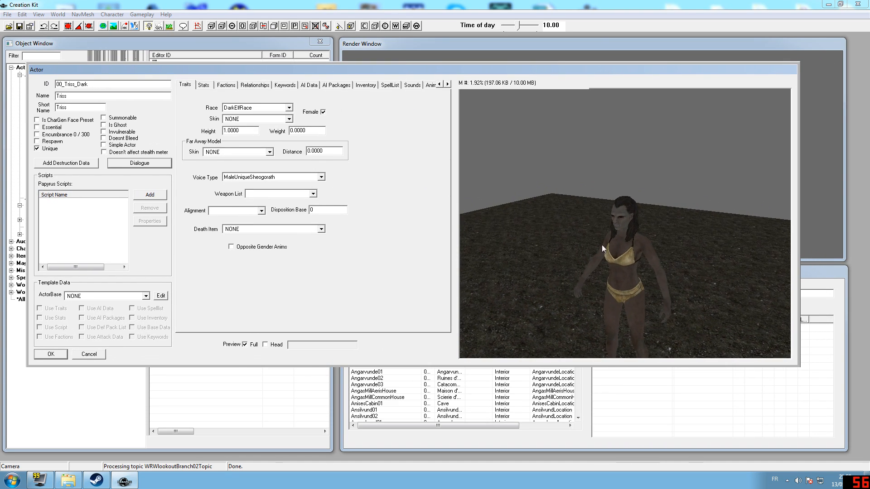
# Check the Weapon List, Alignment and Death Item options among the actor's traits.
pyautogui.click(291, 195)
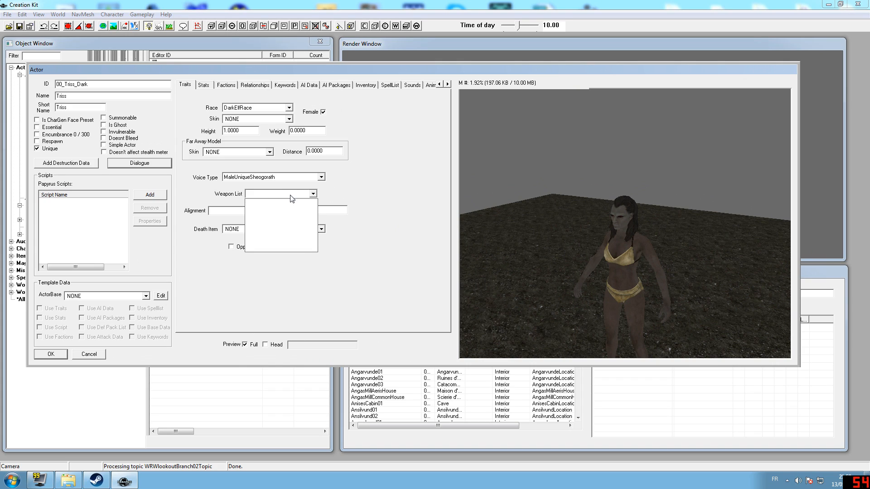
pyautogui.click(295, 194)
pyautogui.click(264, 196)
pyautogui.click(265, 196)
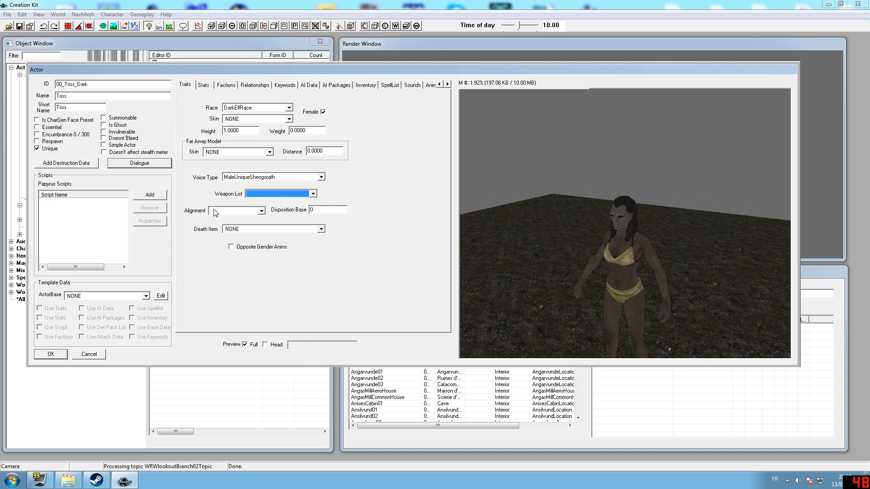
pyautogui.click(230, 212)
pyautogui.click(229, 216)
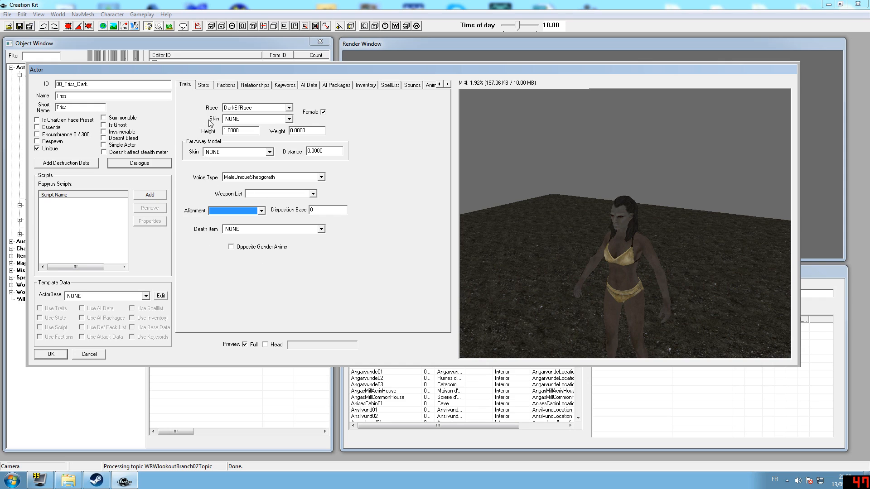
pyautogui.click(208, 84)
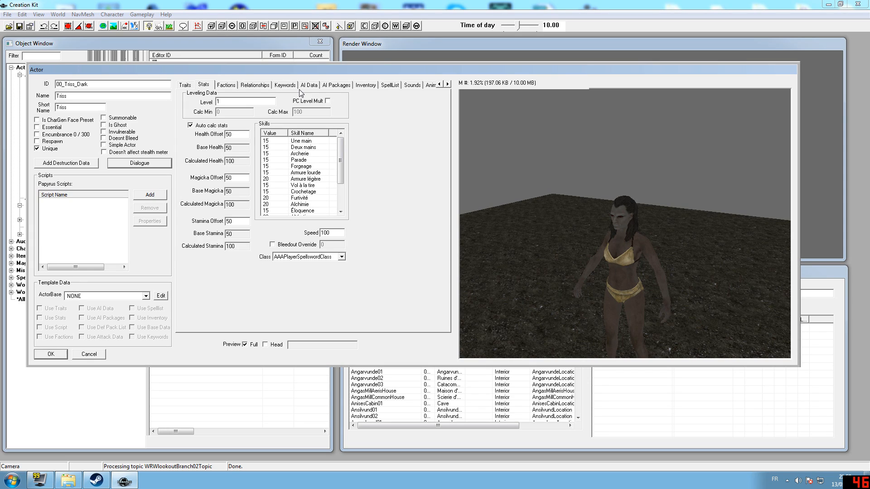
pyautogui.click(185, 85)
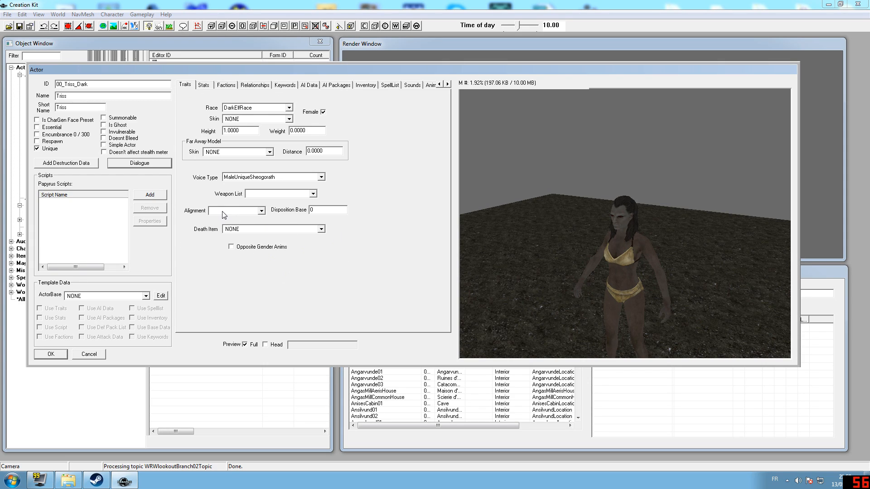
pyautogui.click(236, 229)
pyautogui.click(193, 231)
# Set the actor's level to 10 in the stats.
pyautogui.click(205, 86)
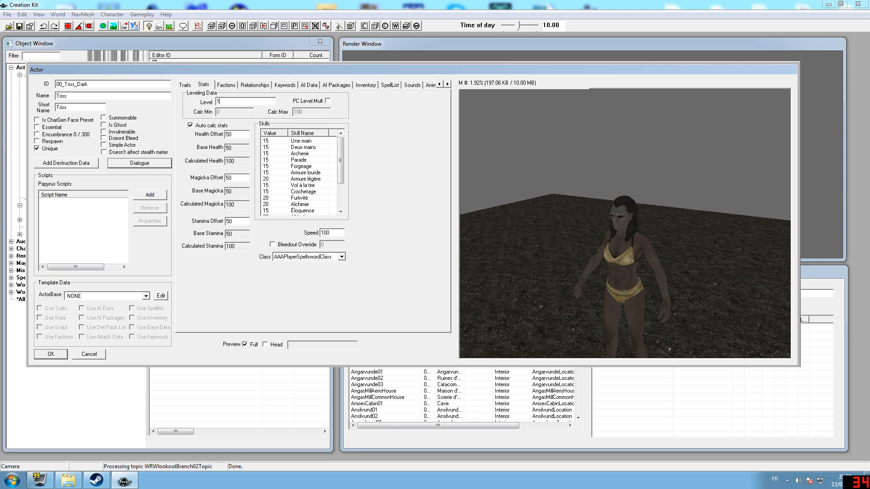
pyautogui.click(312, 141)
pyautogui.click(308, 147)
pyautogui.click(266, 141)
pyautogui.click(305, 148)
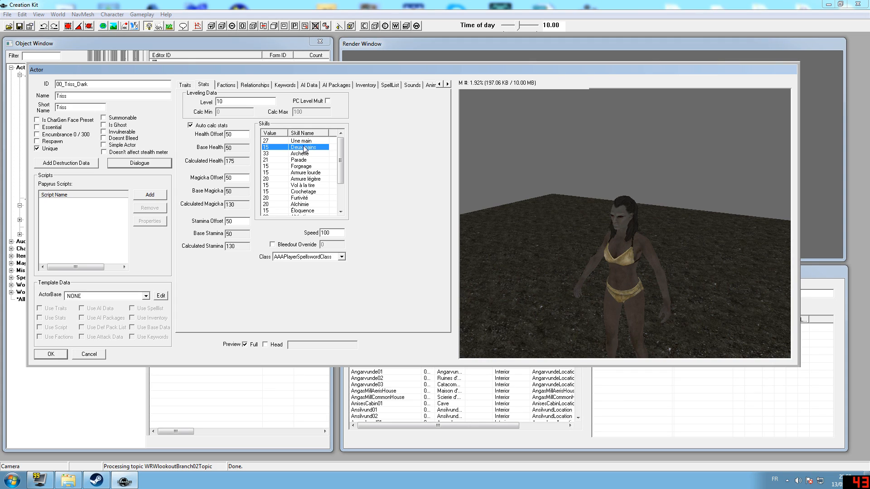
# Examine the actor's calculated skill values across the whole skills list, from Une main to Enchantement.
pyautogui.moveTo(339, 146)
pyautogui.mouseDown()
pyautogui.moveTo(343, 172)
pyautogui.moveTo(339, 145)
pyautogui.mouseUp()
pyautogui.click(302, 178)
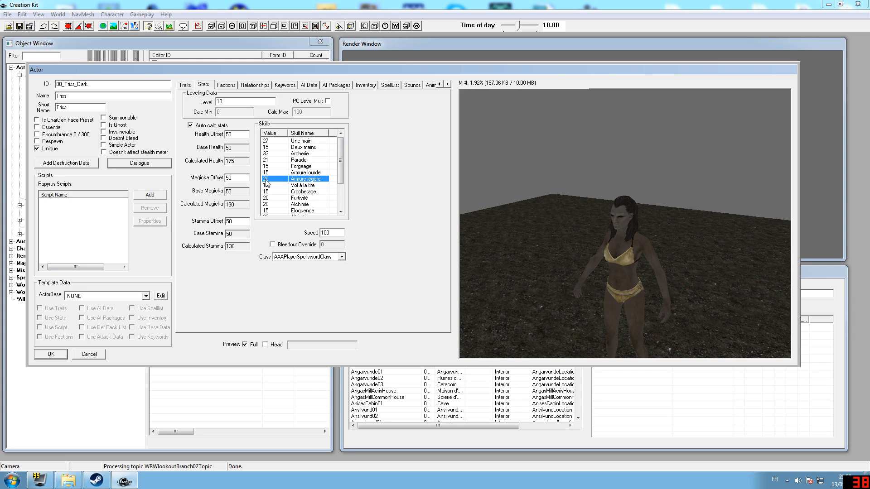
pyautogui.click(278, 161)
pyautogui.click(285, 141)
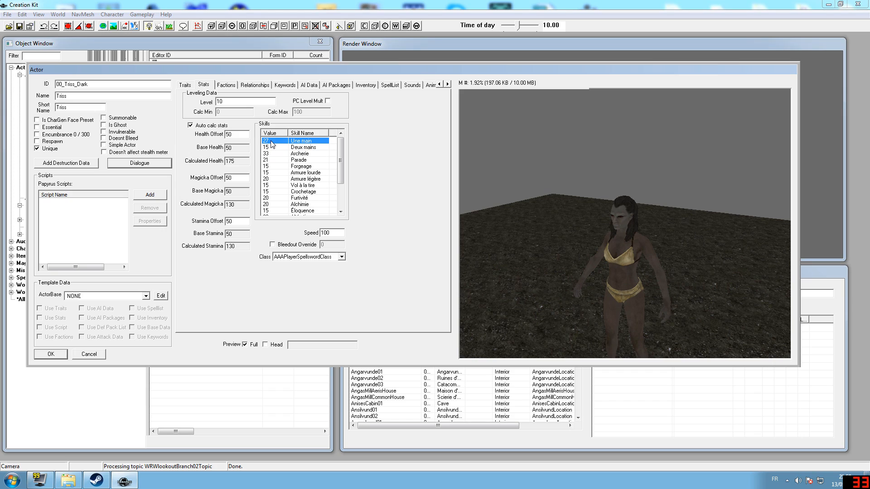
pyautogui.click(230, 102)
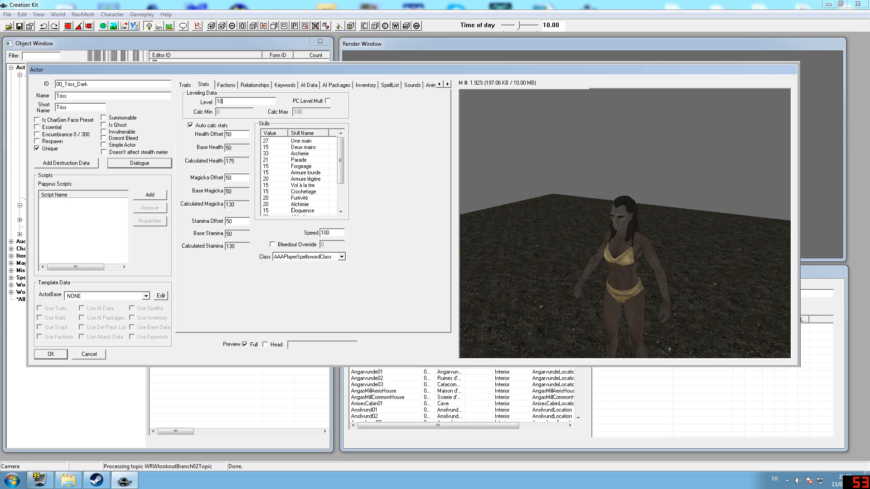
pyautogui.moveTo(342, 169); pyautogui.dragTo(342, 202)
pyautogui.click(280, 186)
pyautogui.click(305, 180)
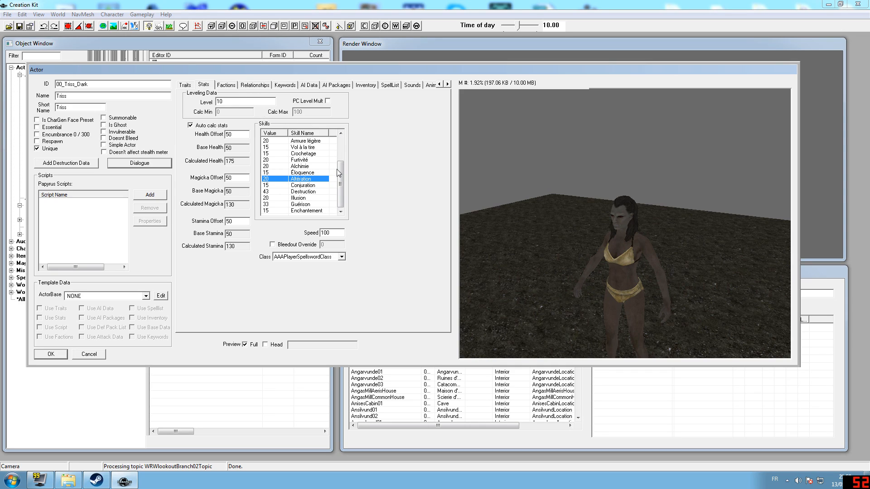
pyautogui.moveTo(341, 184); pyautogui.dragTo(343, 148)
pyautogui.click(283, 143)
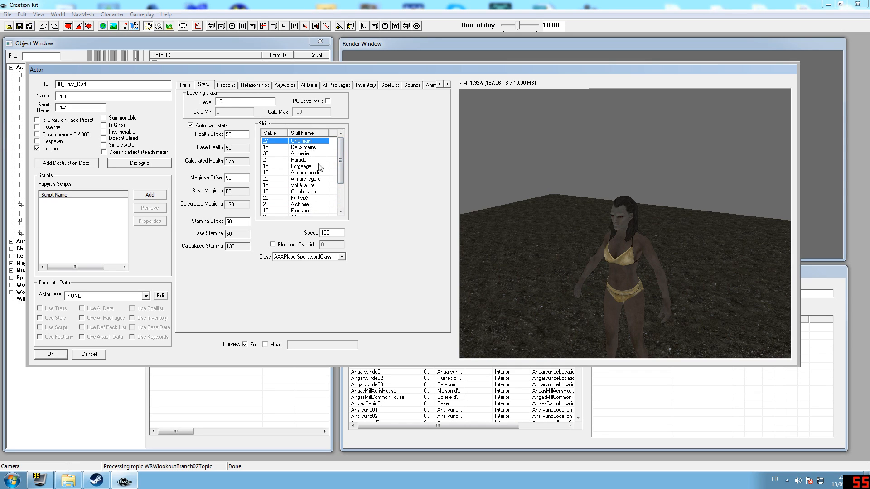
pyautogui.click(311, 148)
pyautogui.click(301, 142)
pyautogui.click(301, 173)
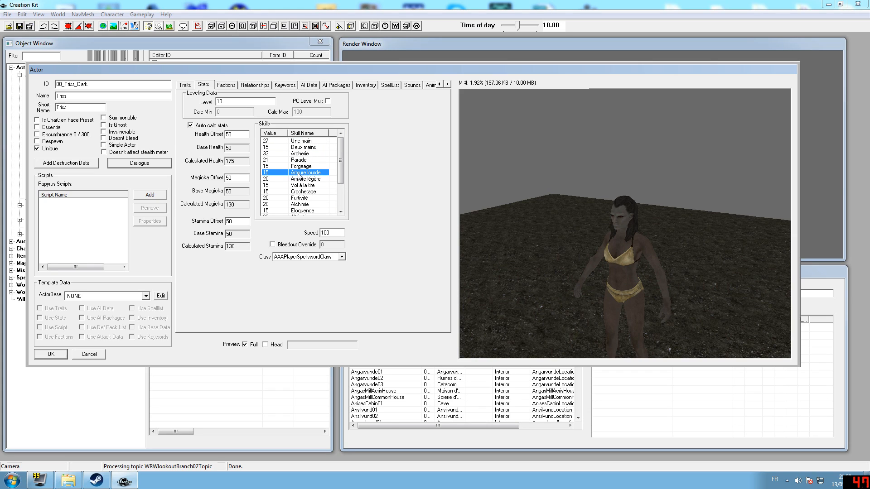
# Compare the actor's stats and skill list with Auto calc stats turned off and on.
pyautogui.click(196, 127)
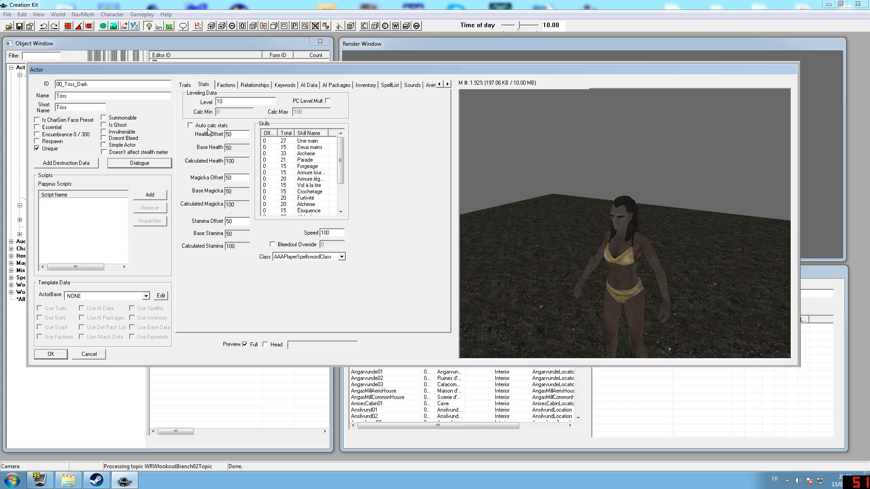
pyautogui.click(206, 127)
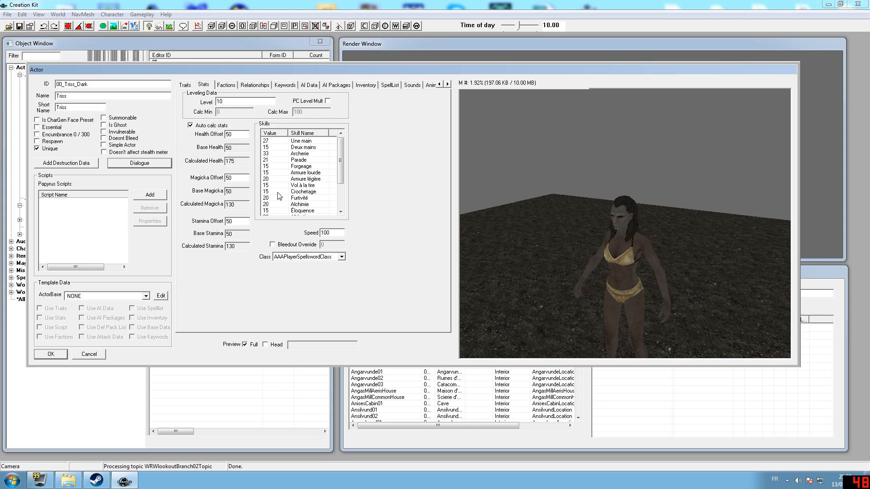
pyautogui.moveTo(340, 161)
pyautogui.mouseDown()
pyautogui.moveTo(344, 184)
pyautogui.moveTo(348, 148)
pyautogui.mouseUp()
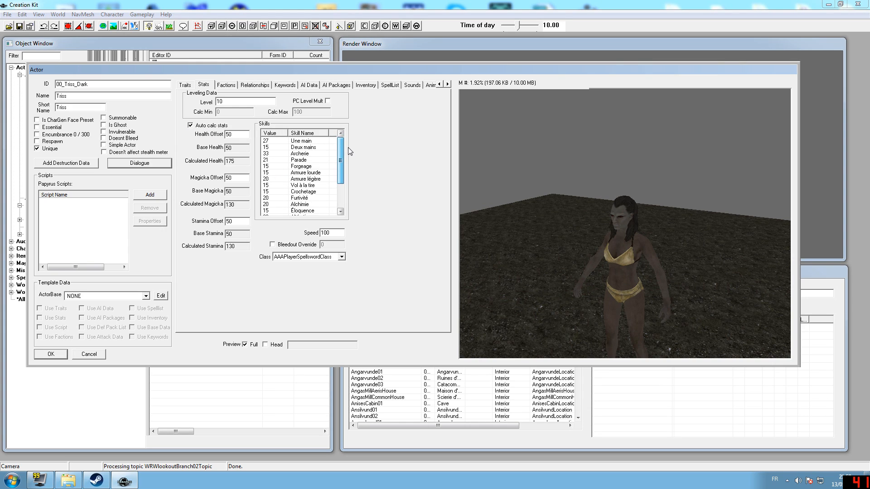
pyautogui.click(190, 125)
pyautogui.click(268, 142)
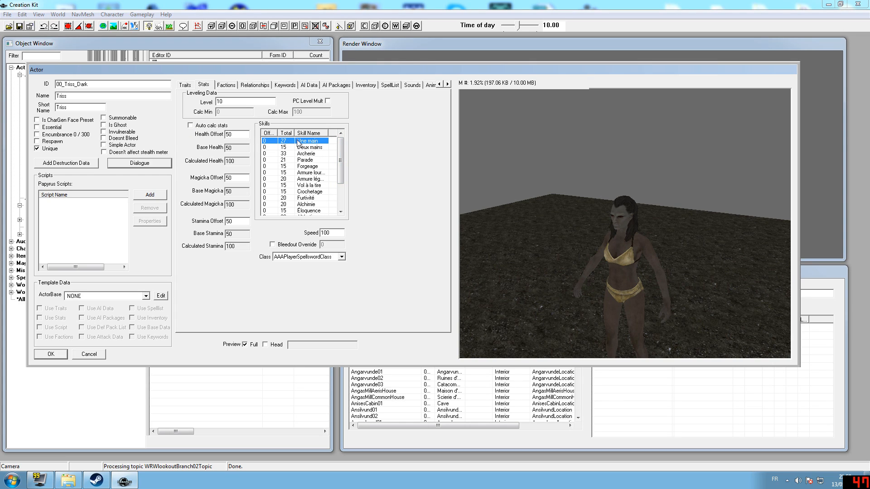
pyautogui.click(273, 147)
pyautogui.click(271, 141)
pyautogui.click(236, 135)
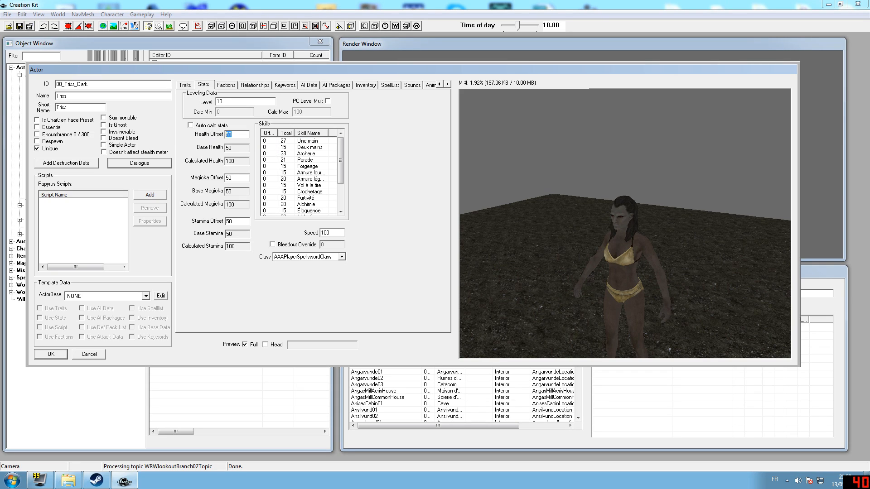
pyautogui.click(191, 125)
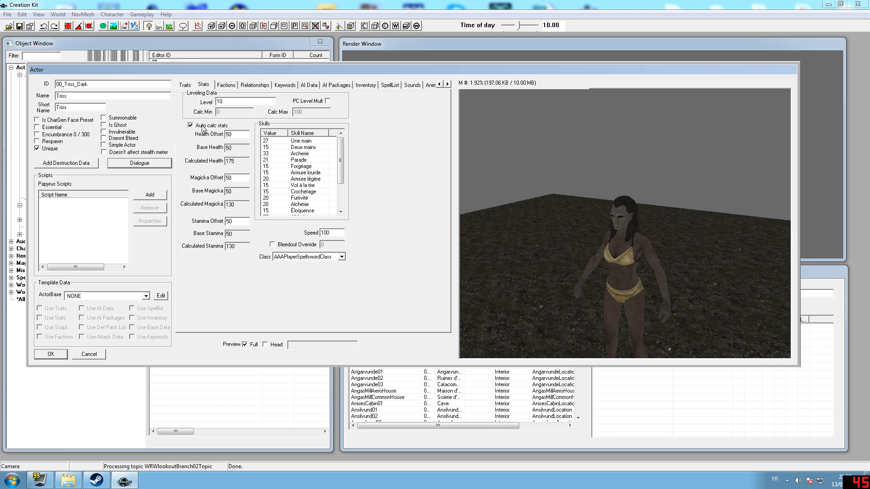
# Turn off Auto calc stats and try to edit the Une main skill offset, declining the new form and the rename.
pyautogui.click(202, 128)
pyautogui.click(275, 141)
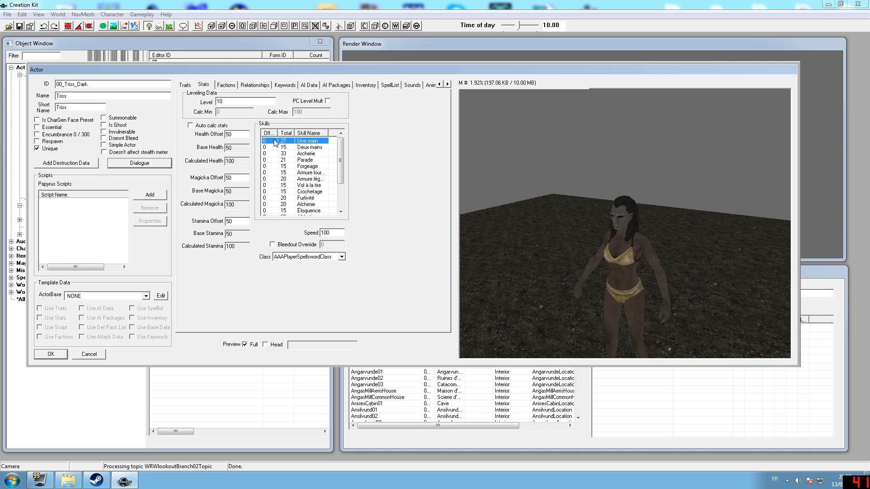
pyautogui.press('Return')
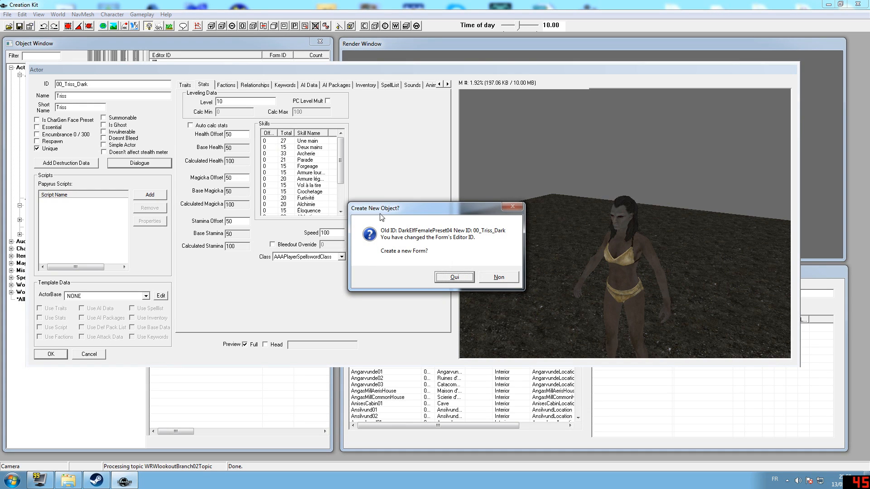
pyautogui.click(498, 277)
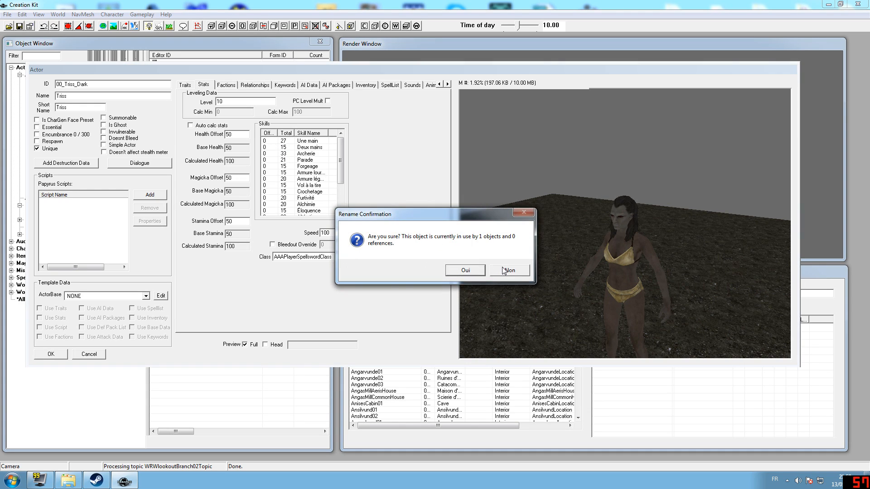
pyautogui.click(504, 270)
pyautogui.click(272, 141)
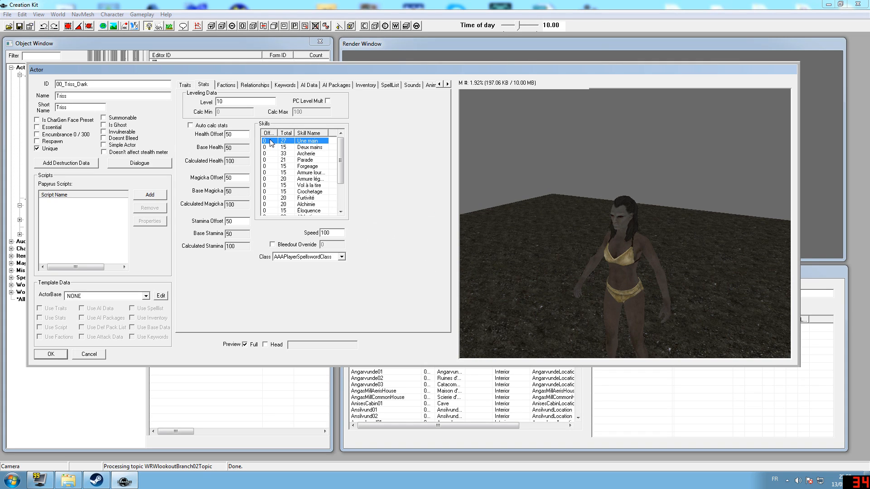
pyautogui.press('Return')
pyautogui.moveTo(491, 273); pyautogui.dragTo(412, 232)
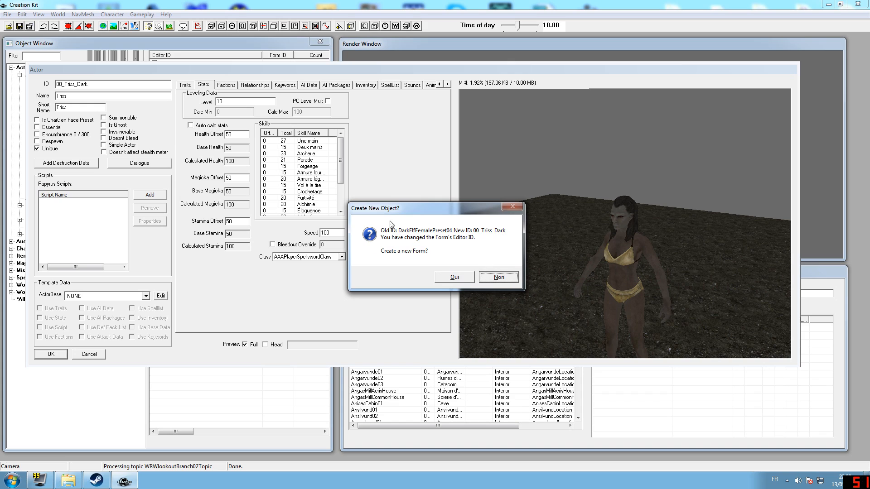
pyautogui.click(482, 278)
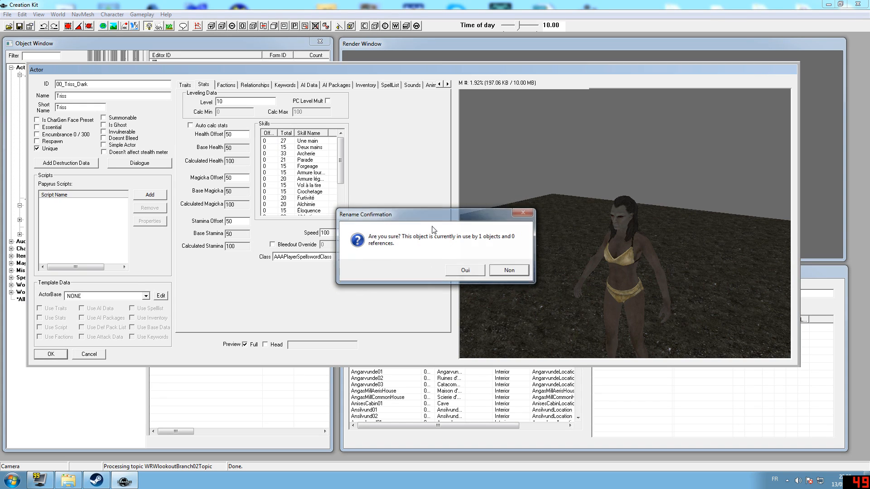
pyautogui.click(503, 273)
# Set the Une main skill offset to 10.
pyautogui.click(285, 141)
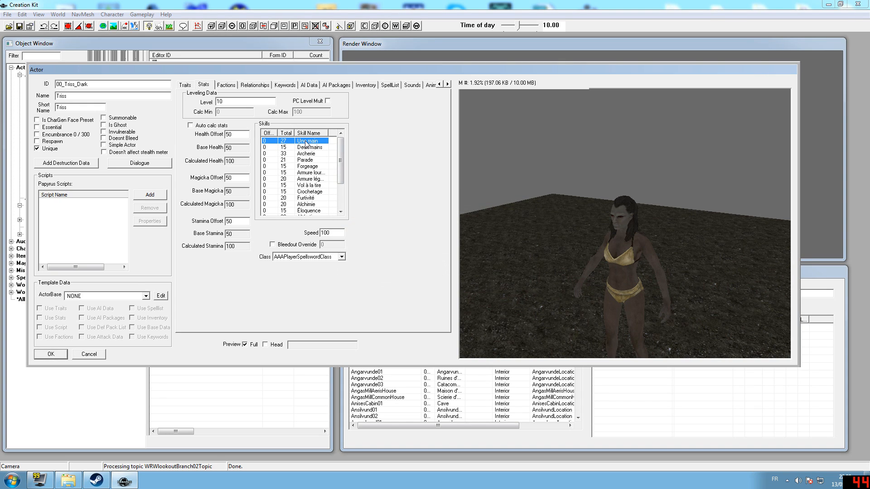
pyautogui.click(267, 141)
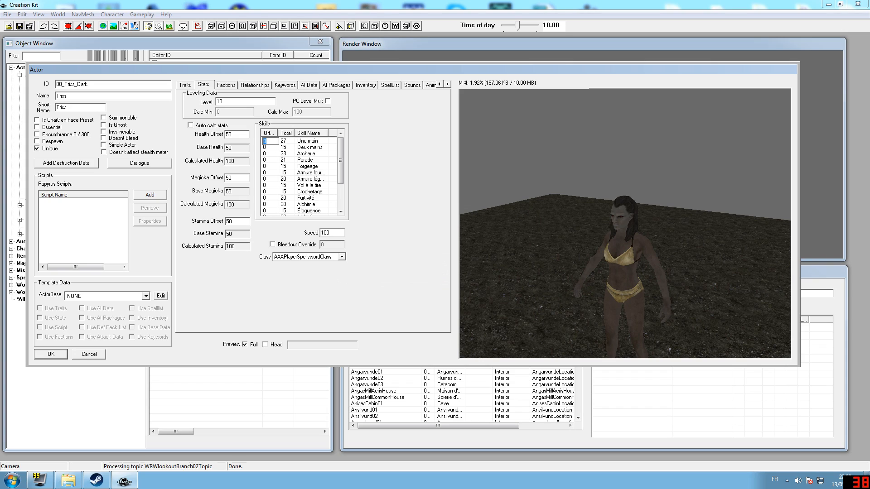
pyautogui.click(292, 142)
pyautogui.click(266, 141)
pyautogui.press('Return')
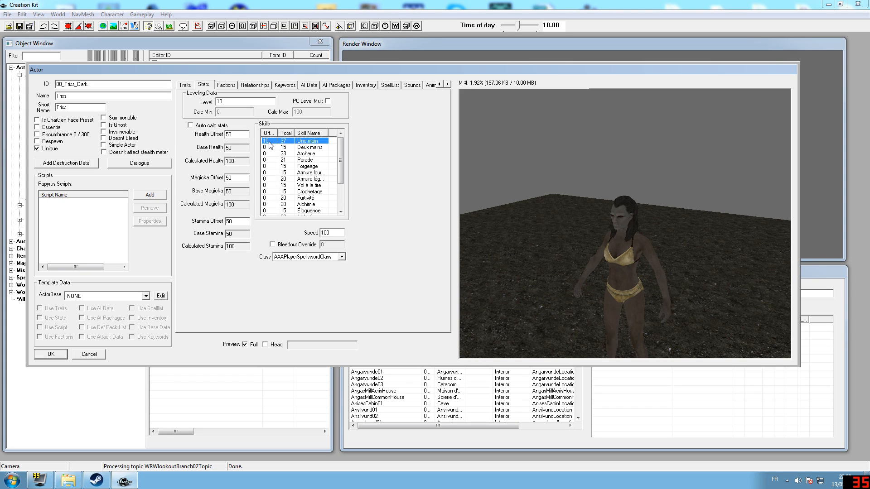
# Set the Archerie skill offset to 20.
pyautogui.click(272, 148)
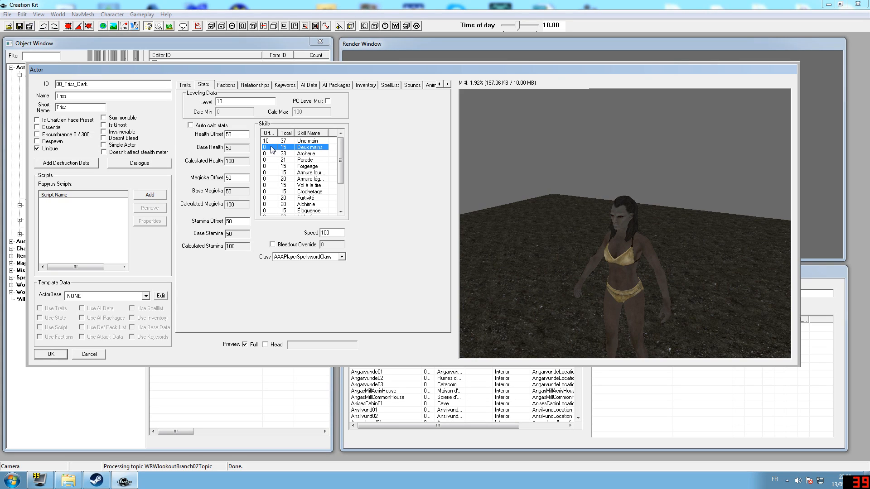
pyautogui.click(269, 154)
pyautogui.click(269, 154)
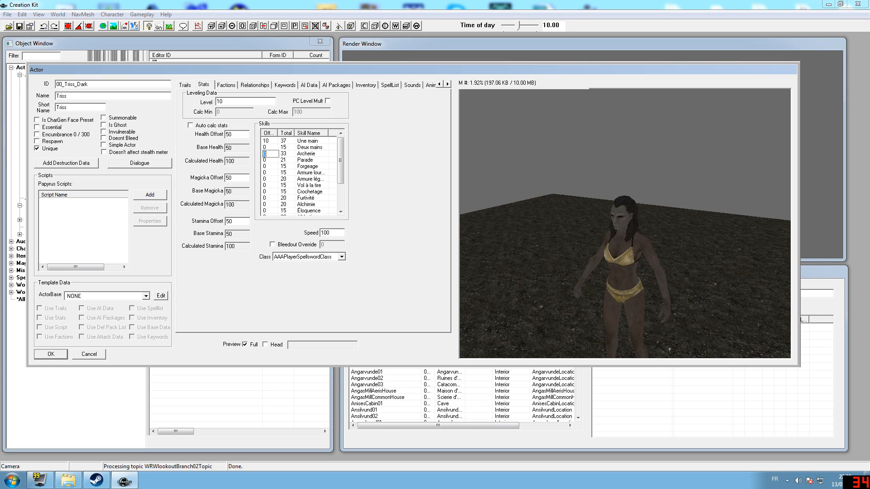
pyautogui.press('Return')
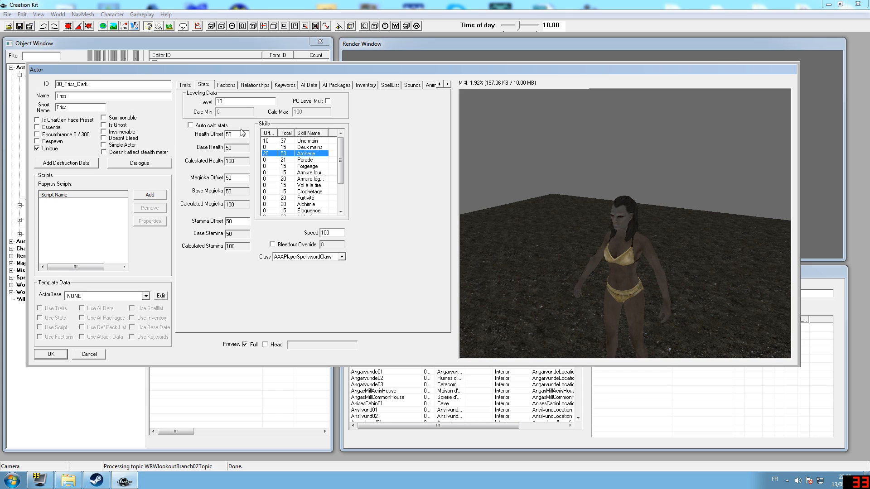
# Edit the Éloquence skill offset, and turn Auto calc stats back on.
pyautogui.click(268, 161)
pyautogui.click(271, 179)
pyautogui.scroll(-1, 270, 199)
pyautogui.scroll(-1, 270, 195)
pyautogui.click(271, 173)
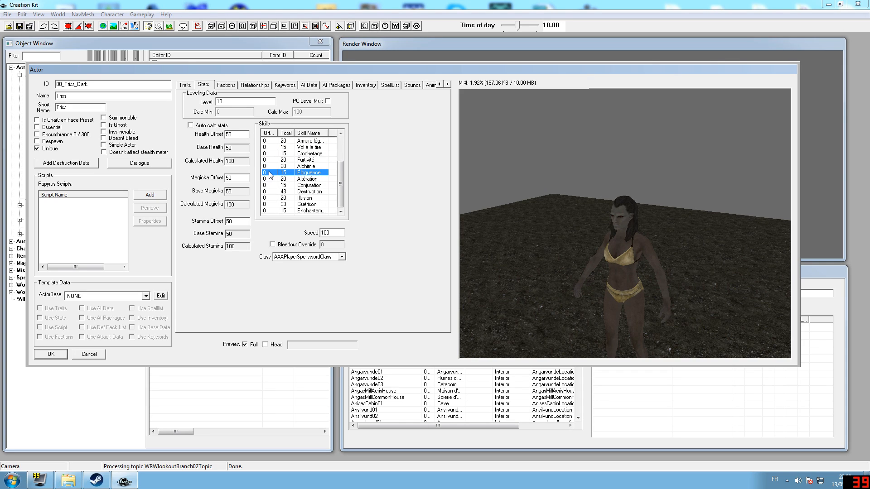
pyautogui.click(270, 172)
pyautogui.press('Return')
pyautogui.click(218, 125)
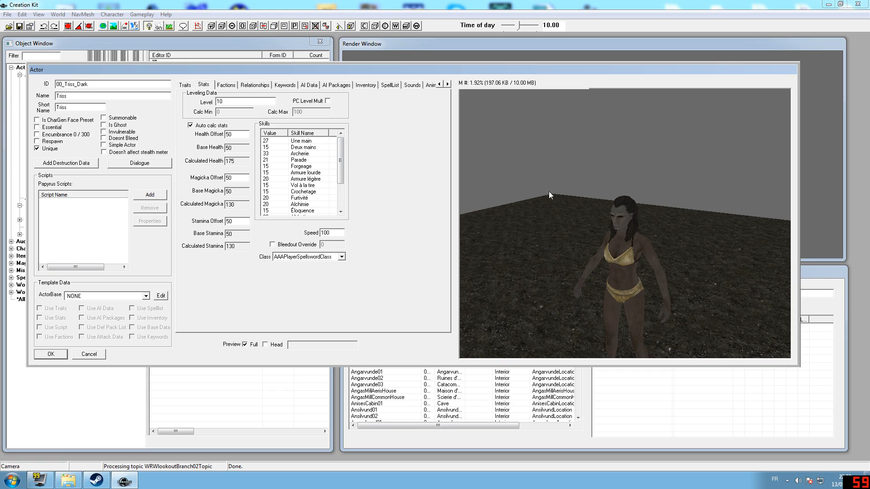
# Try PC Level Mult in the actor's leveling data, and turn it back off with the level at 10.
pyautogui.click(328, 101)
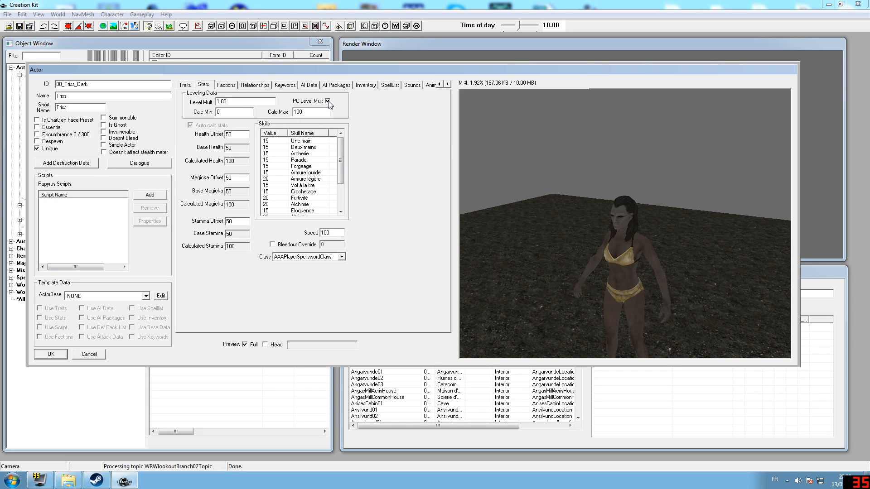
pyautogui.click(327, 101)
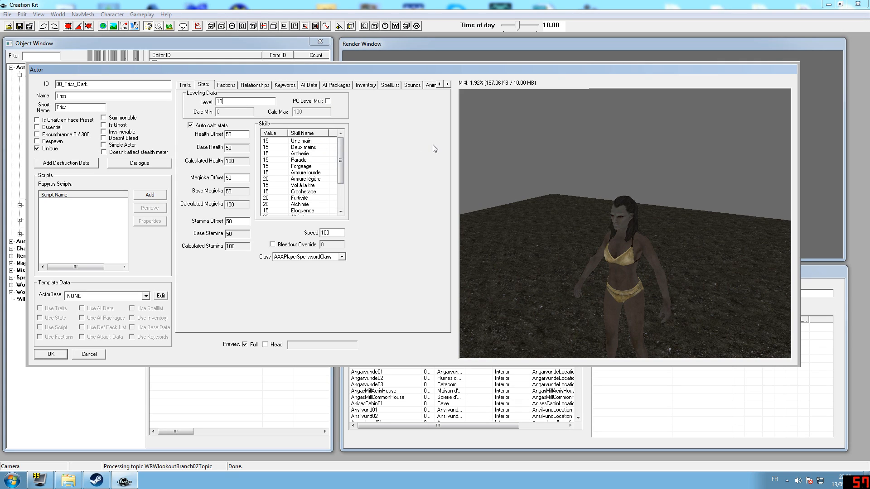
pyautogui.moveTo(579, 252); pyautogui.dragTo(553, 252, button='middle')
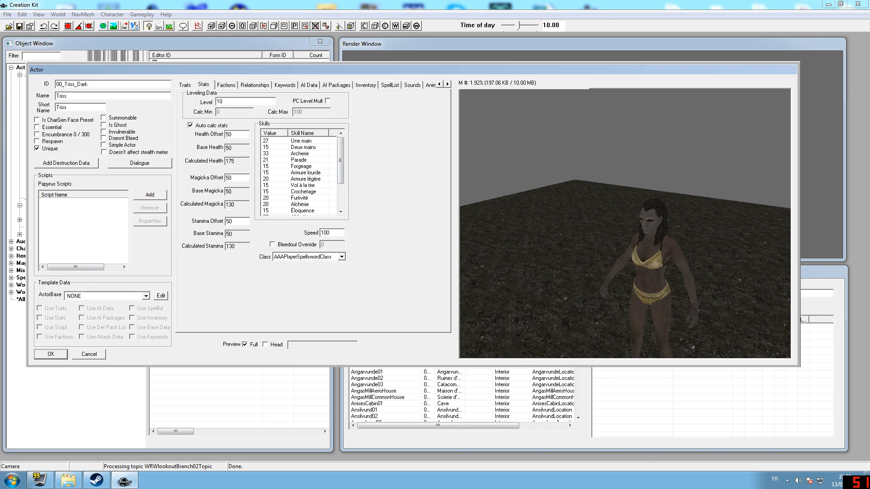
pyautogui.moveTo(564, 225); pyautogui.dragTo(561, 216, button='middle')
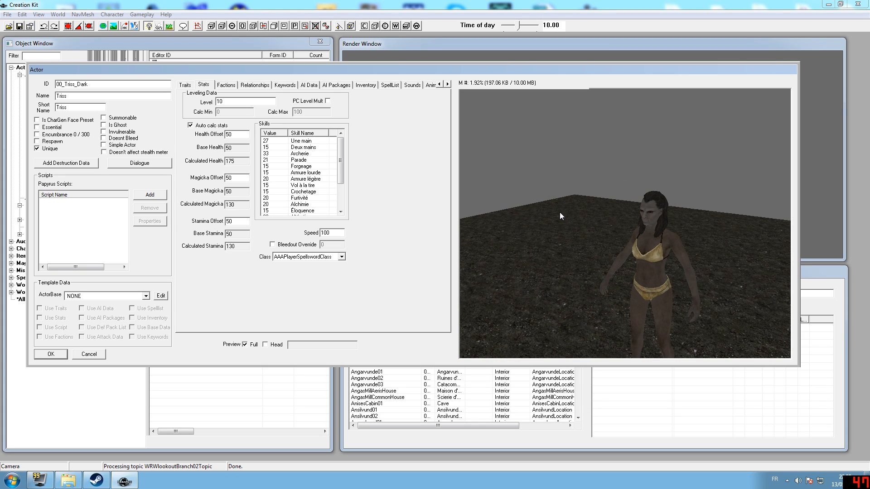
# Examine the actor's factions, relationships and keywords.
pyautogui.click(225, 85)
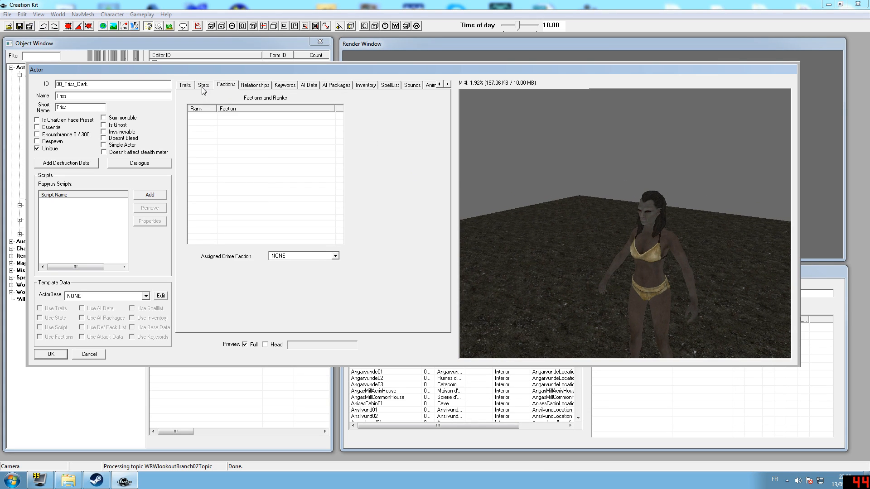
pyautogui.click(204, 84)
pyautogui.click(226, 86)
pyautogui.click(255, 86)
pyautogui.click(226, 84)
pyautogui.click(257, 85)
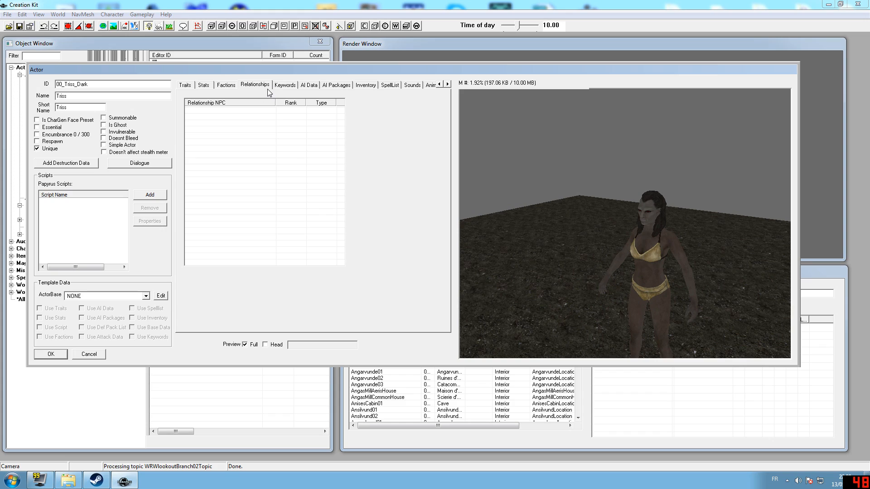
pyautogui.click(278, 87)
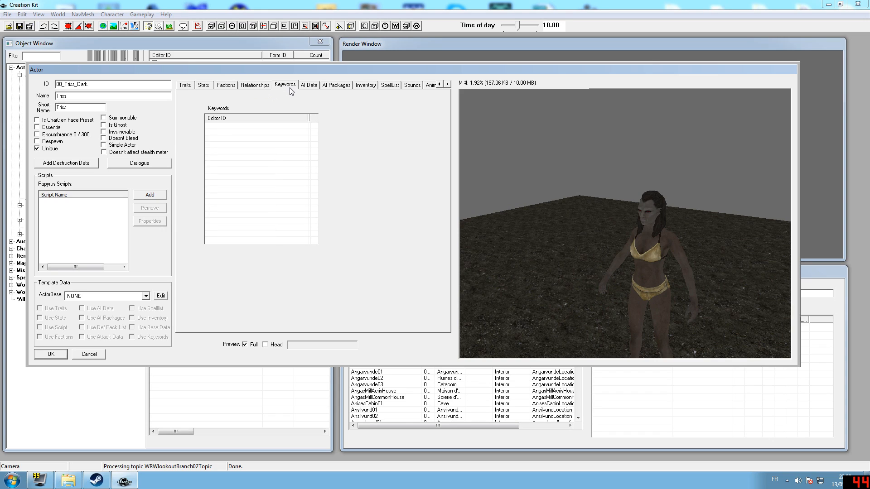
pyautogui.click(256, 86)
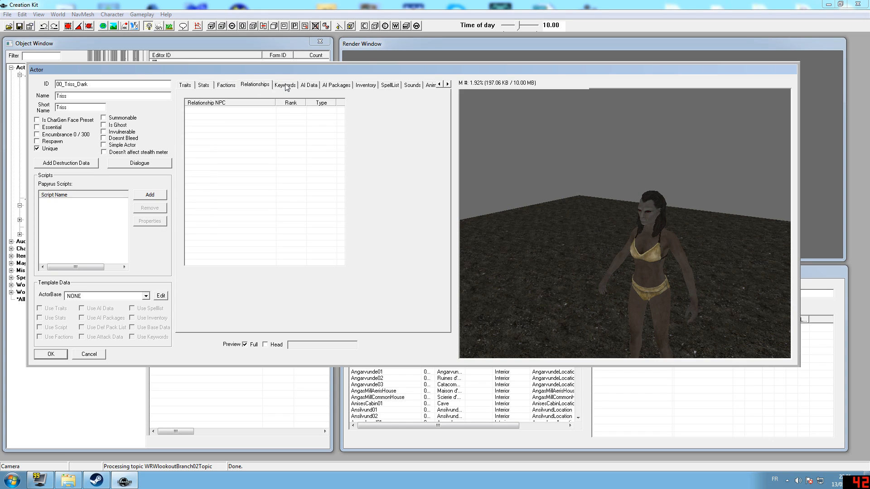
pyautogui.click(279, 86)
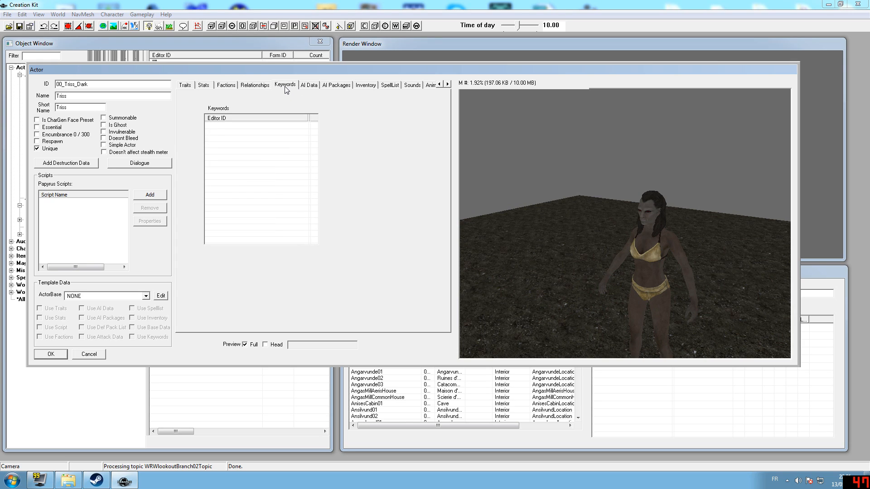
# Examine the available Aggression options in the actor's AI data.
pyautogui.click(309, 86)
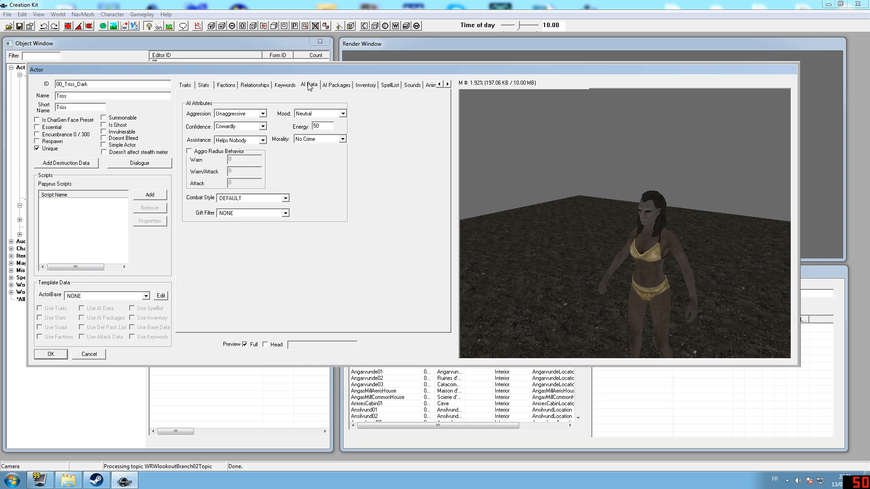
pyautogui.click(253, 116)
pyautogui.click(248, 114)
pyautogui.click(231, 115)
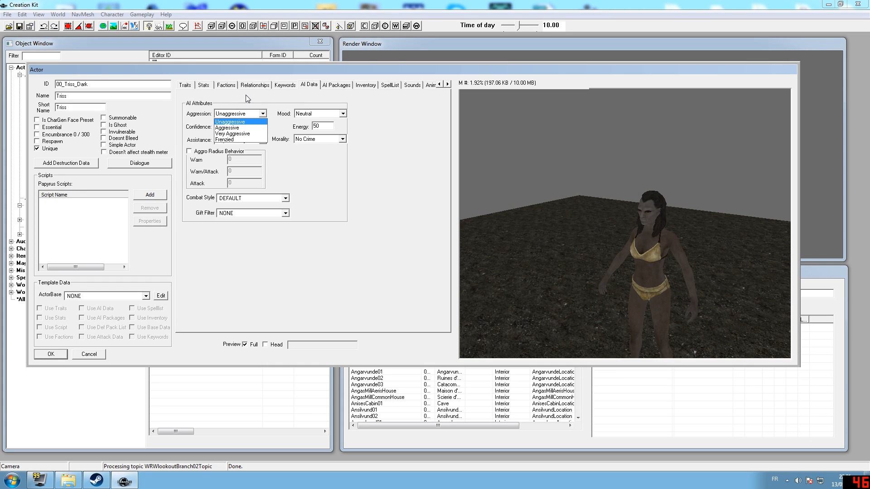
pyautogui.click(246, 97)
pyautogui.click(244, 116)
pyautogui.click(239, 102)
pyautogui.click(243, 116)
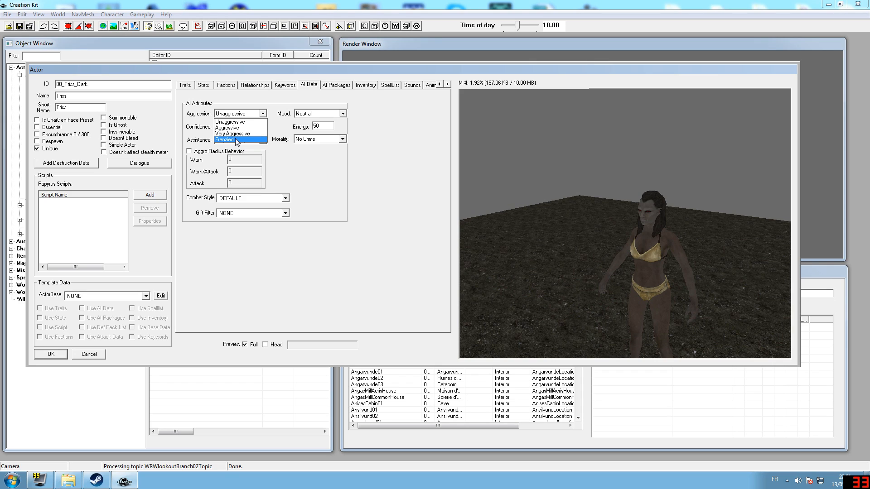
pyautogui.click(250, 100)
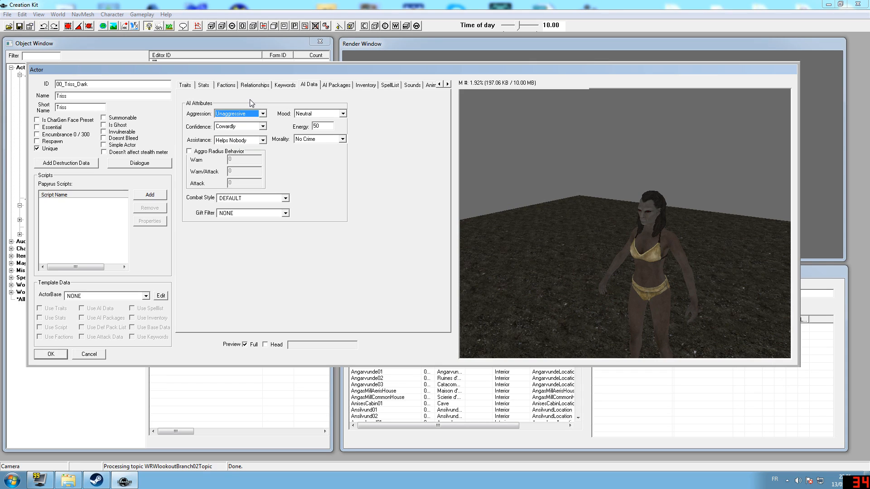
pyautogui.click(235, 113)
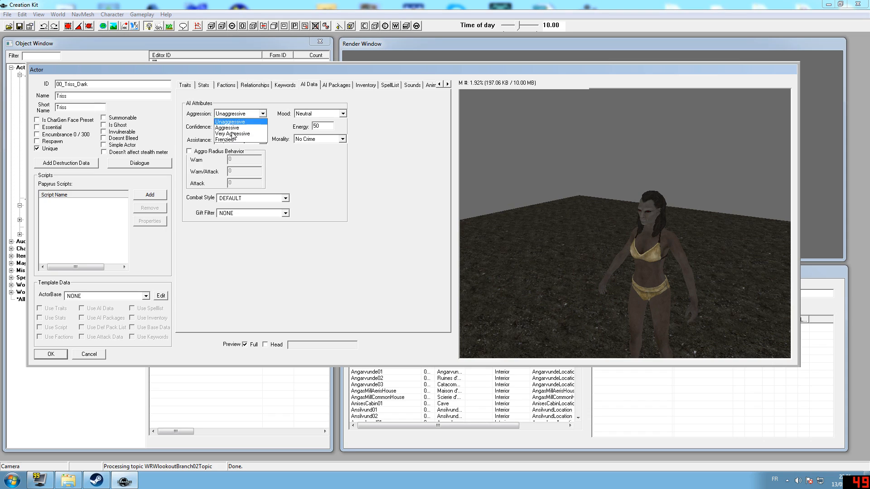
pyautogui.click(253, 104)
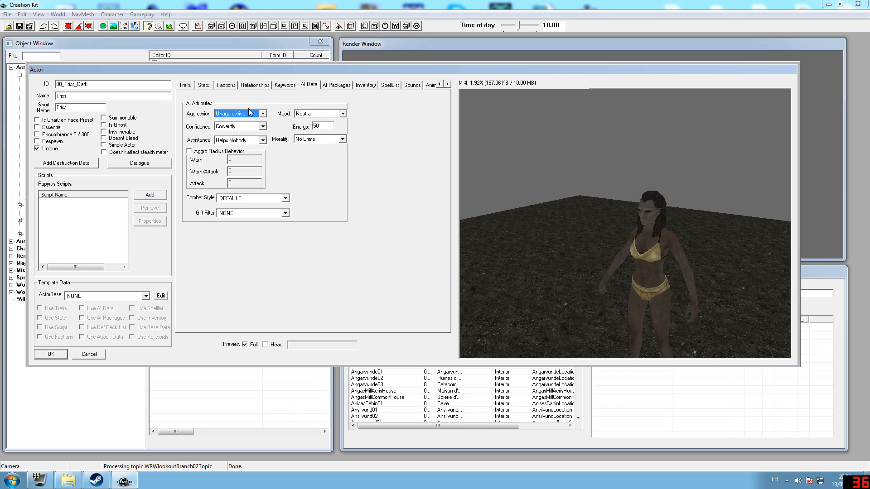
# Review the available Mood and Morality options for the actor.
pyautogui.click(311, 114)
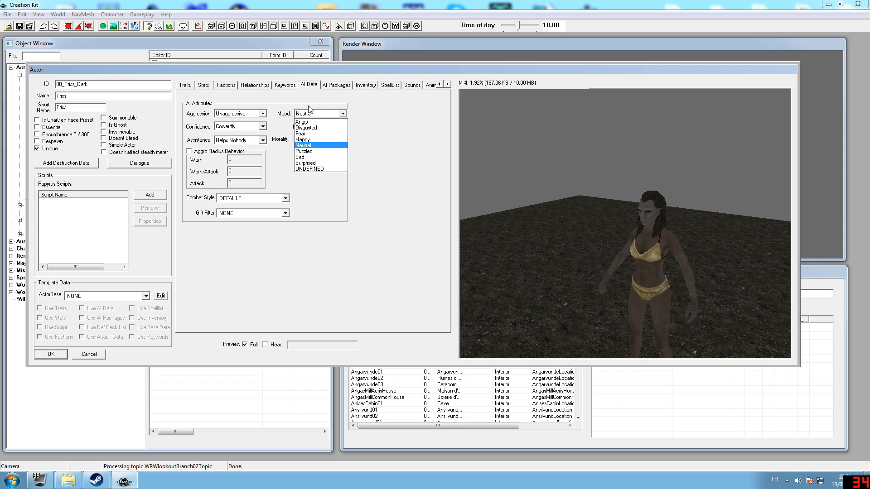
pyautogui.click(303, 102)
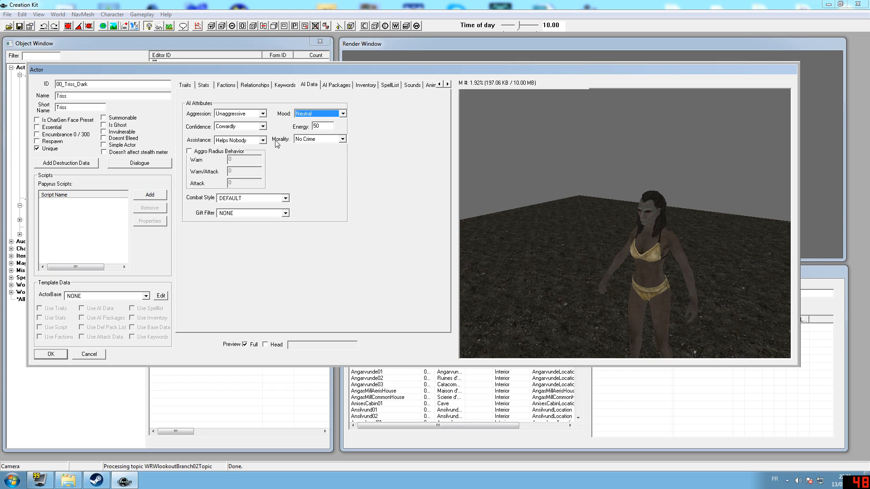
pyautogui.click(311, 139)
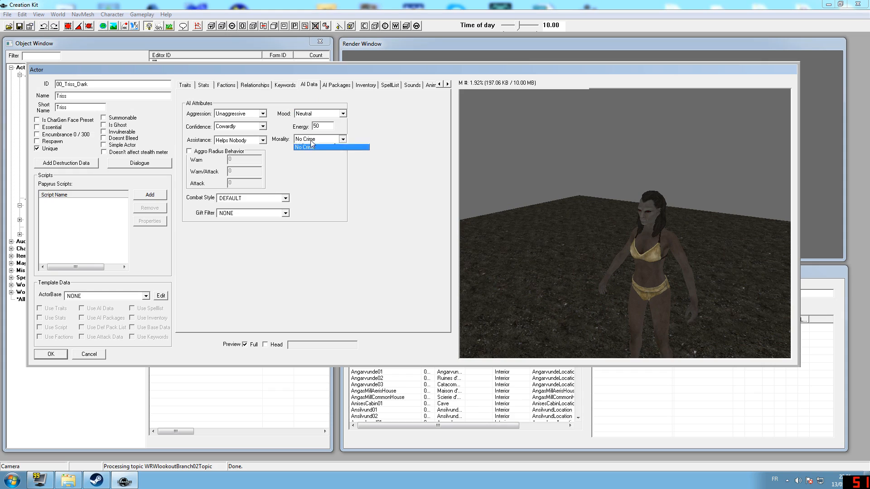
pyautogui.click(386, 130)
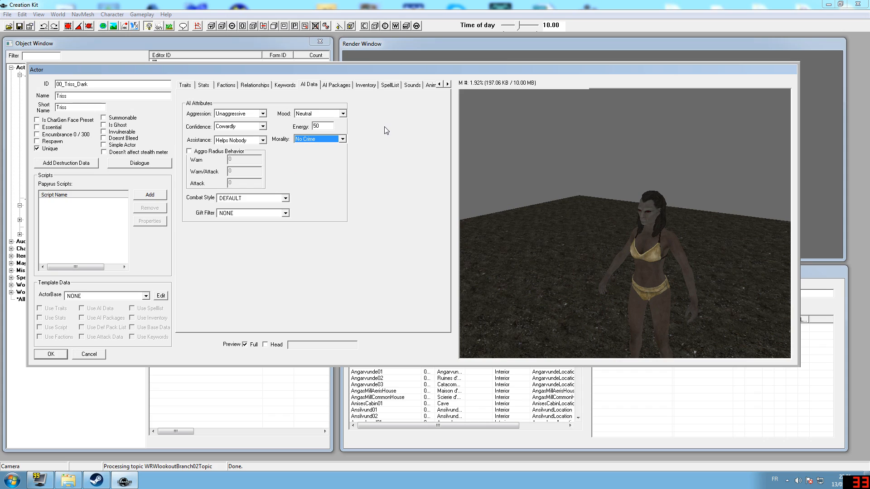
# Review the Assistance options and set the actor's Confidence to Brave.
pyautogui.click(251, 140)
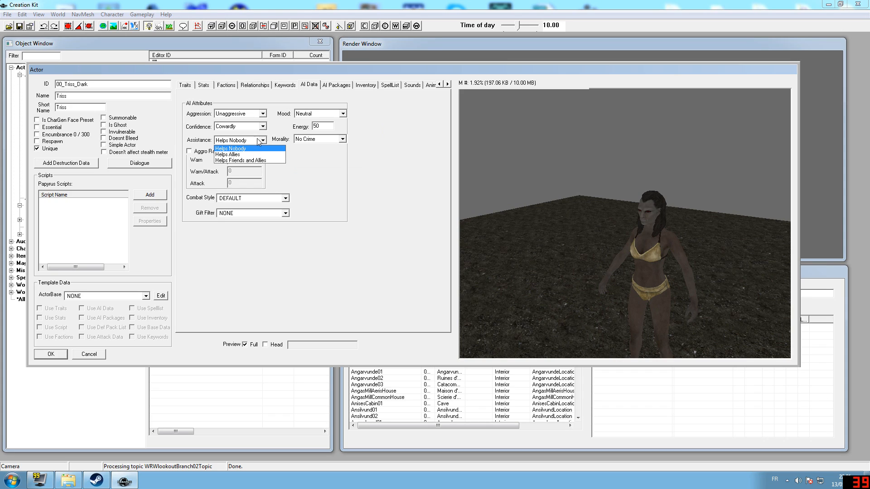
pyautogui.click(281, 134)
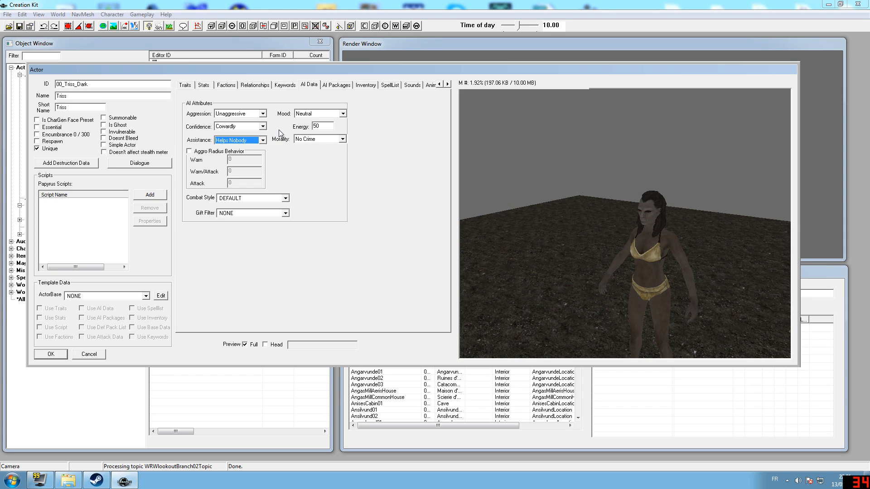
pyautogui.click(238, 127)
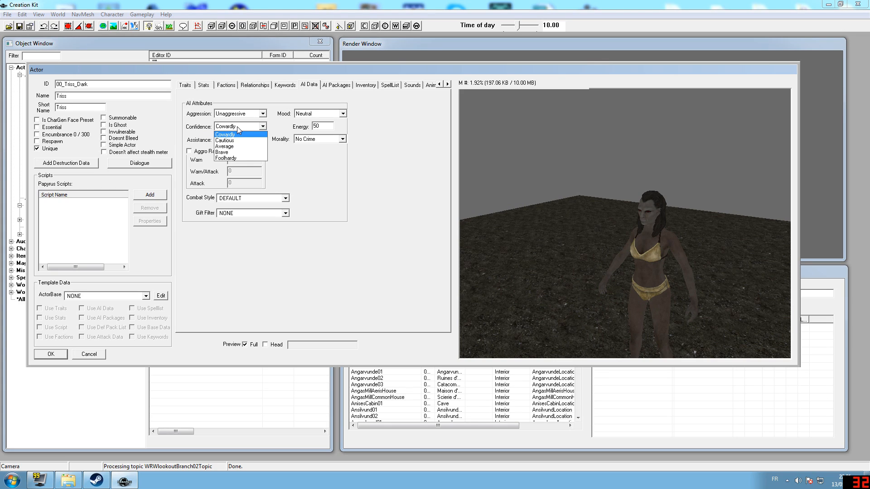
pyautogui.click(236, 152)
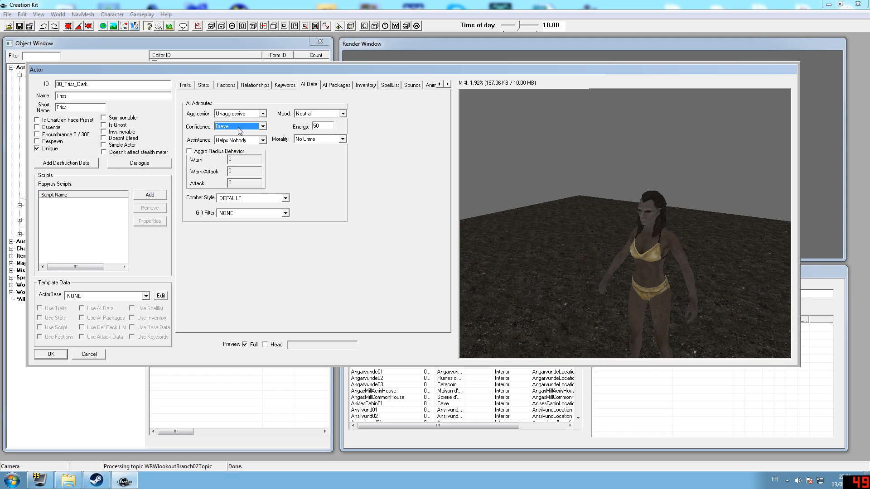
# Browse the available combat styles and set the actor's Combat Style to csVampireMagic.
pyautogui.click(263, 199)
pyautogui.scroll(-6, 261, 232)
pyautogui.scroll(-1, 260, 227)
pyautogui.scroll(2, 250, 234)
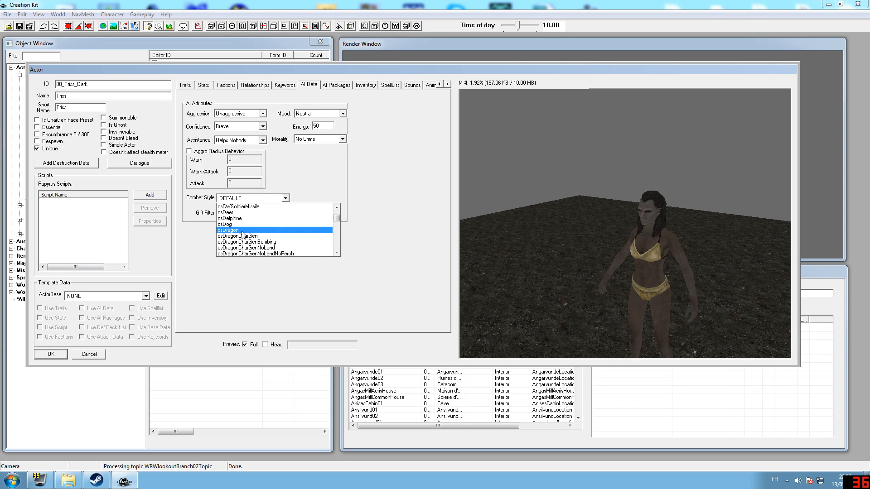
pyautogui.scroll(-4, 246, 231)
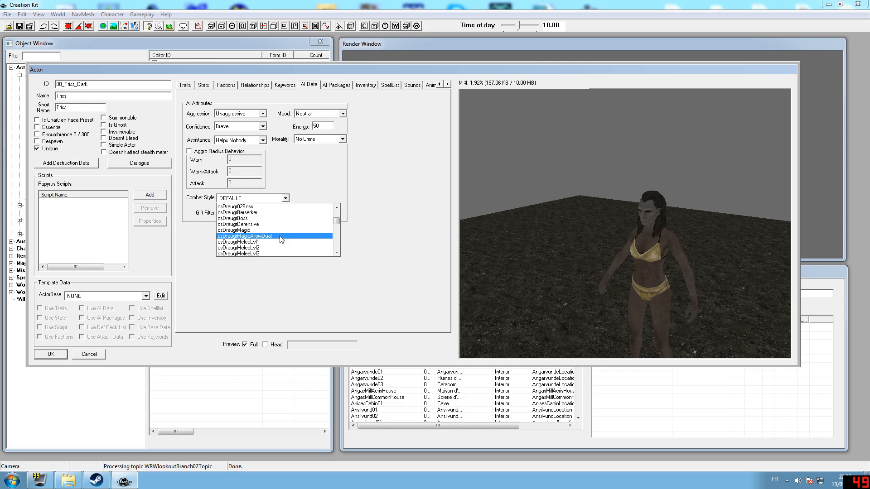
pyautogui.scroll(-2, 264, 226)
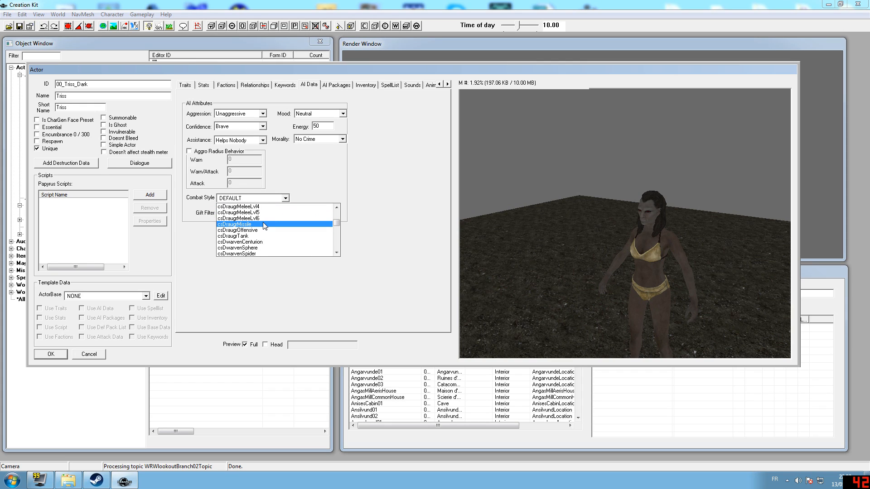
pyautogui.scroll(1, 249, 220)
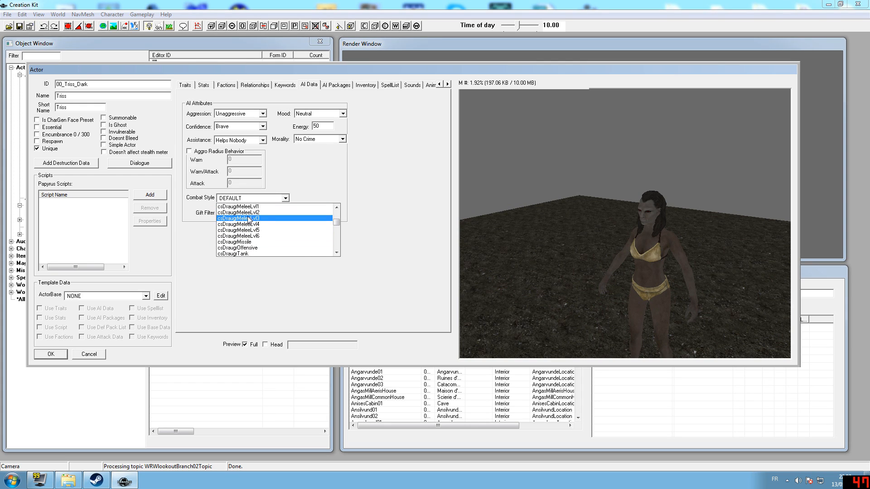
pyautogui.scroll(-6, 271, 221)
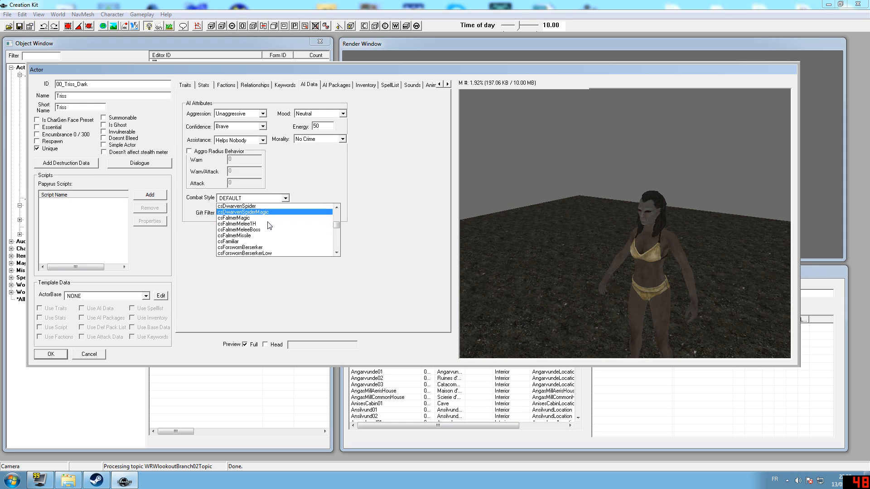
pyautogui.scroll(-8, 276, 229)
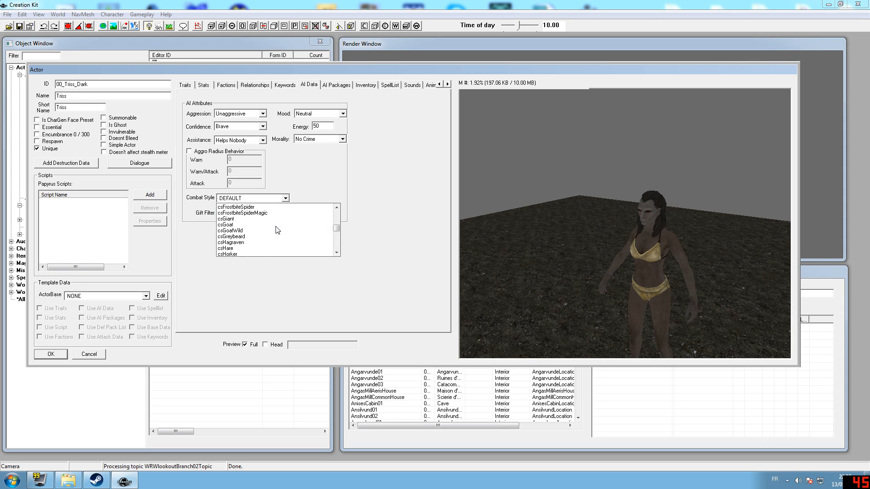
pyautogui.scroll(-4, 274, 229)
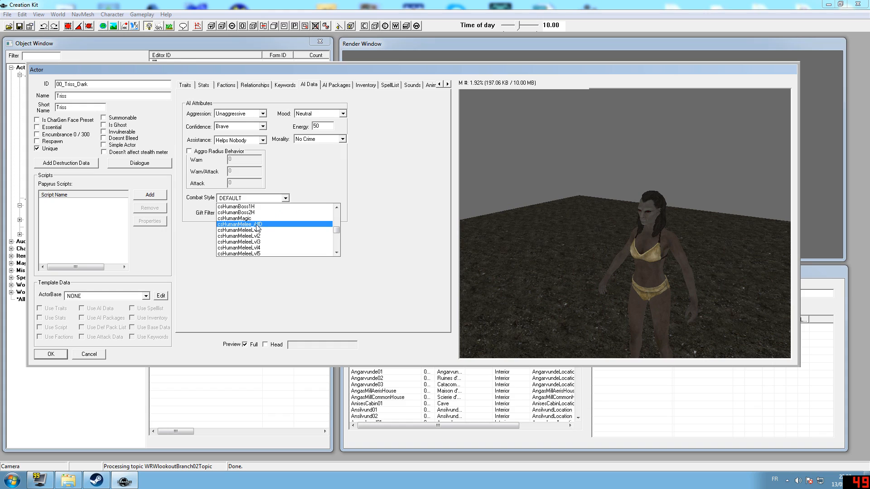
pyautogui.scroll(-6, 257, 228)
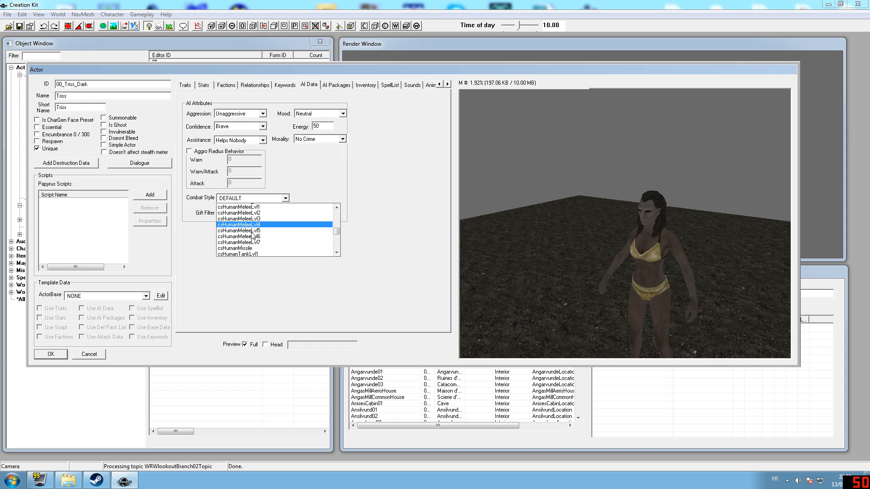
pyautogui.scroll(-3, 255, 227)
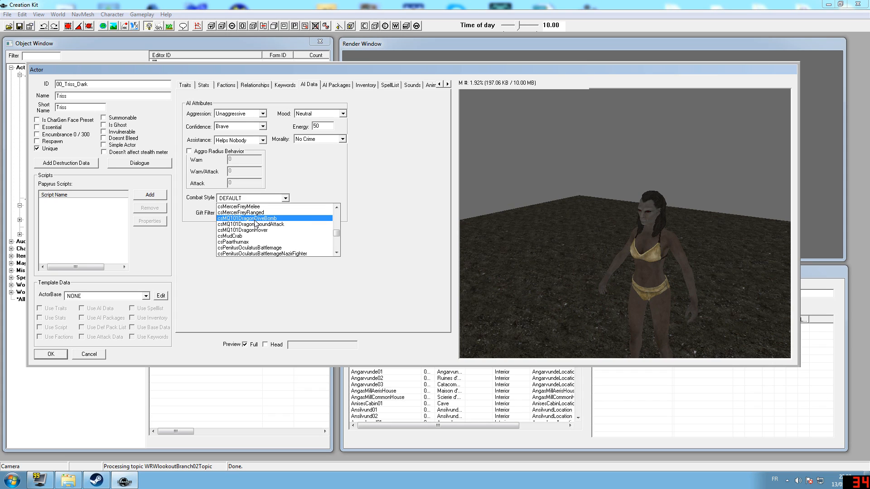
pyautogui.scroll(-9, 256, 223)
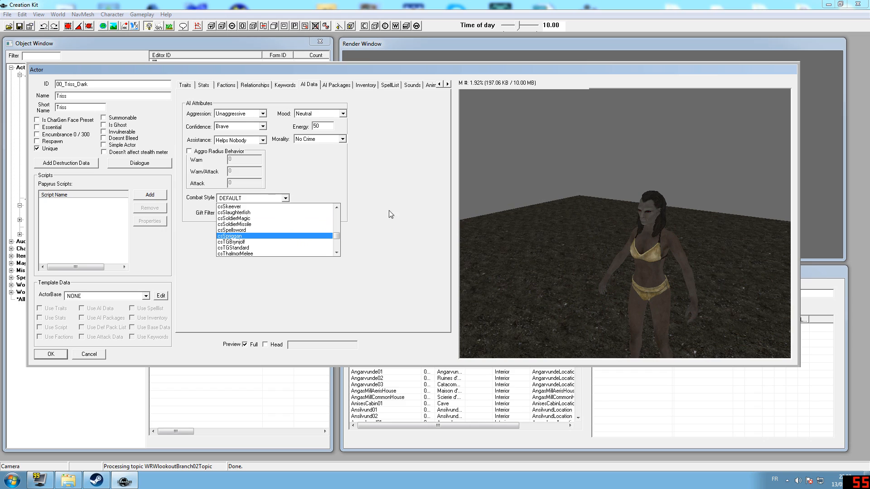
pyautogui.scroll(-2, 261, 237)
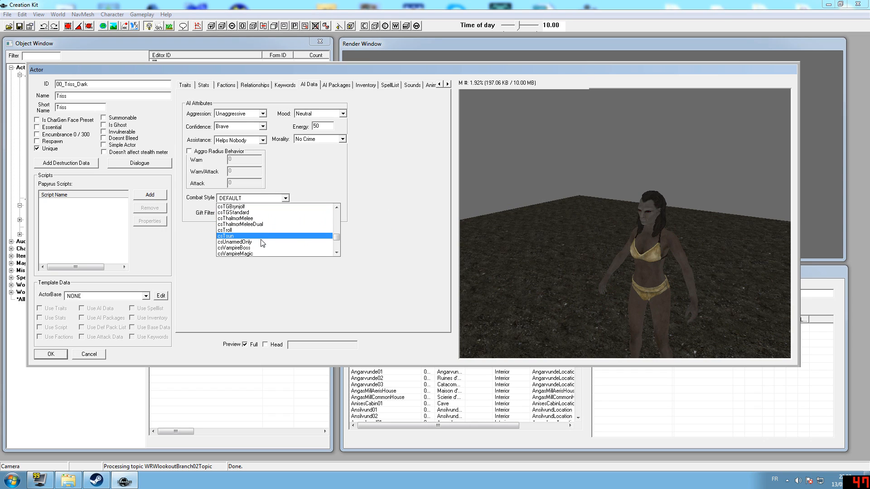
pyautogui.scroll(-1, 259, 245)
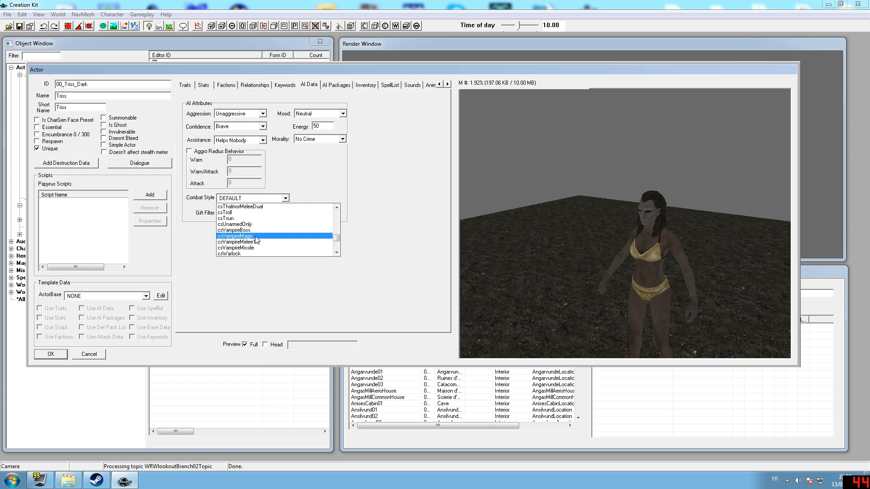
pyautogui.click(256, 236)
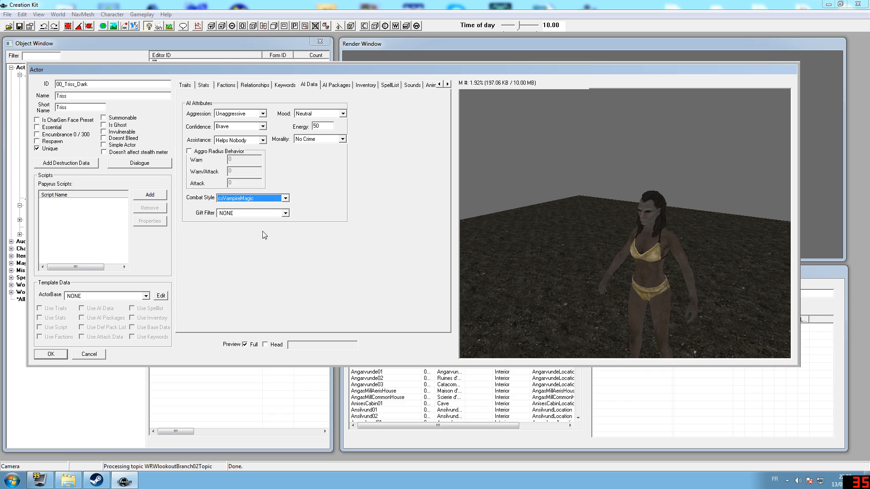
# Browse the remaining combat styles and set the actor's Combat Style to csHumanMagic.
pyautogui.click(266, 200)
pyautogui.scroll(-3, 264, 215)
pyautogui.scroll(-3, 263, 218)
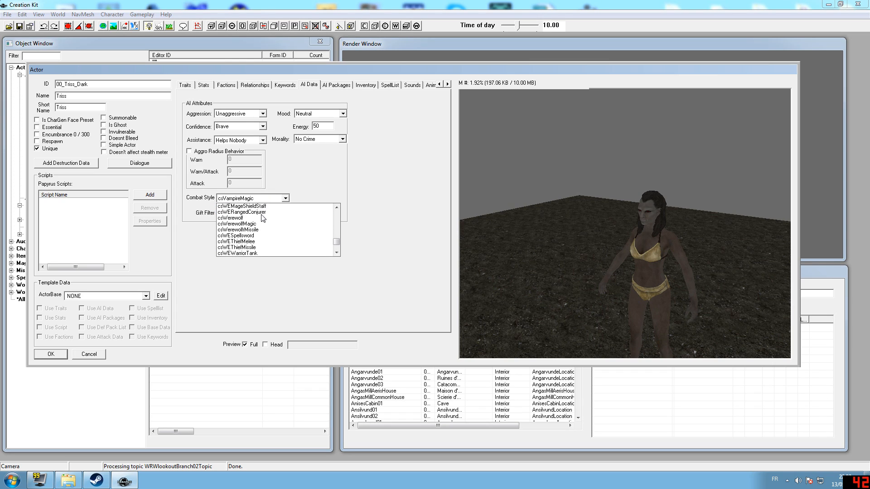
pyautogui.scroll(-10, 263, 219)
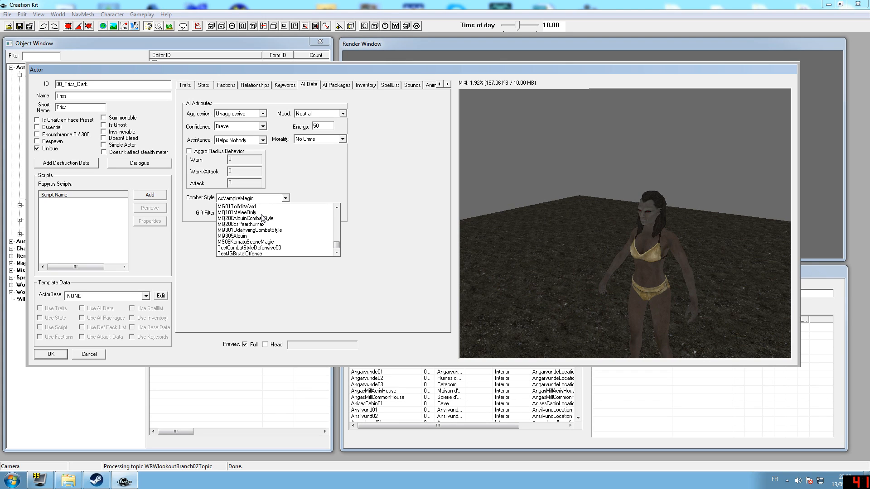
pyautogui.scroll(5, 299, 234)
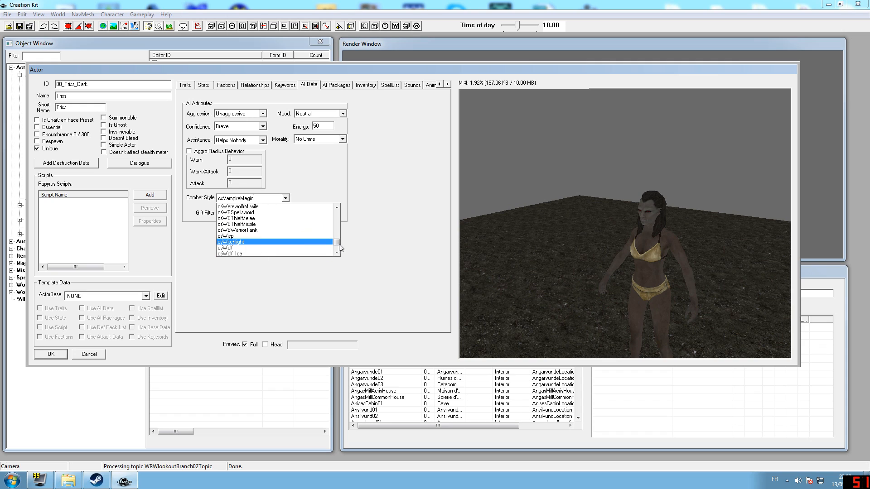
pyautogui.moveTo(338, 246); pyautogui.dragTo(334, 216)
pyautogui.scroll(2, 267, 225)
pyautogui.scroll(-1, 267, 227)
pyautogui.scroll(-10, 267, 226)
pyautogui.scroll(-5, 267, 226)
pyautogui.scroll(-6, 267, 225)
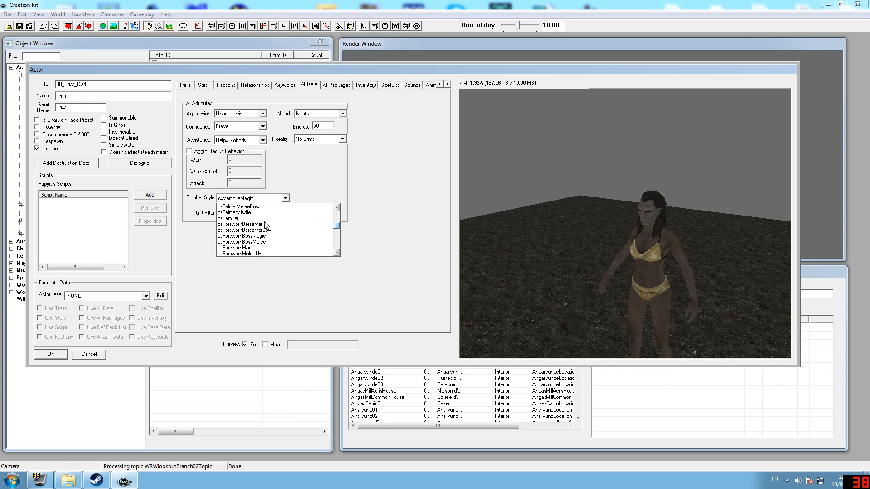
pyautogui.scroll(-2, 267, 226)
pyautogui.scroll(-4, 266, 226)
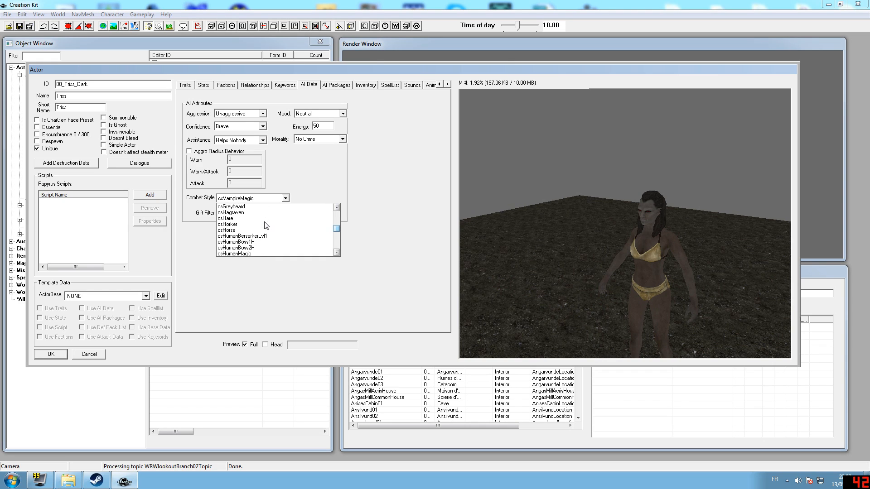
pyautogui.scroll(-1, 266, 225)
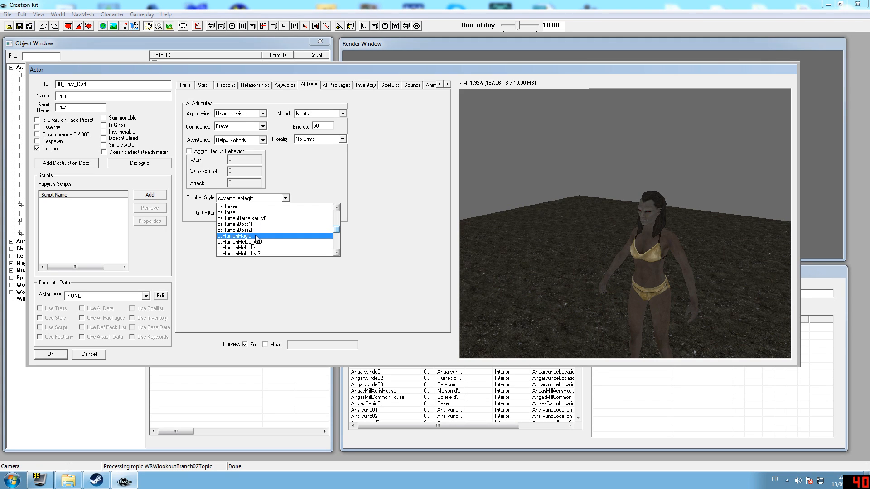
pyautogui.click(266, 236)
# Set the actor's Gift Filter to EnchantmentArchery.
pyautogui.click(268, 214)
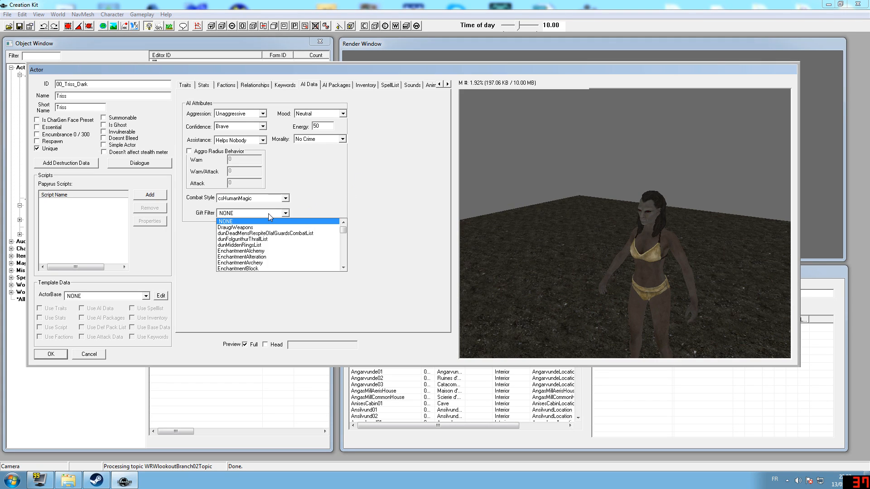
pyautogui.click(343, 204)
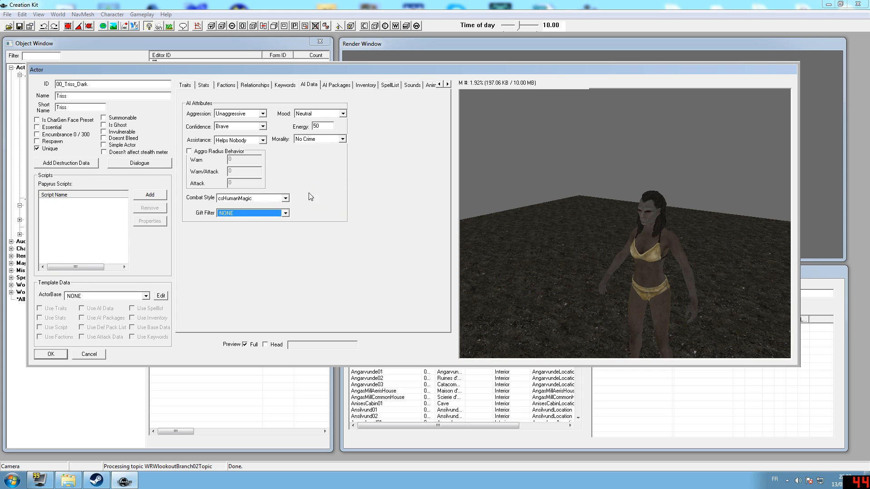
pyautogui.click(267, 214)
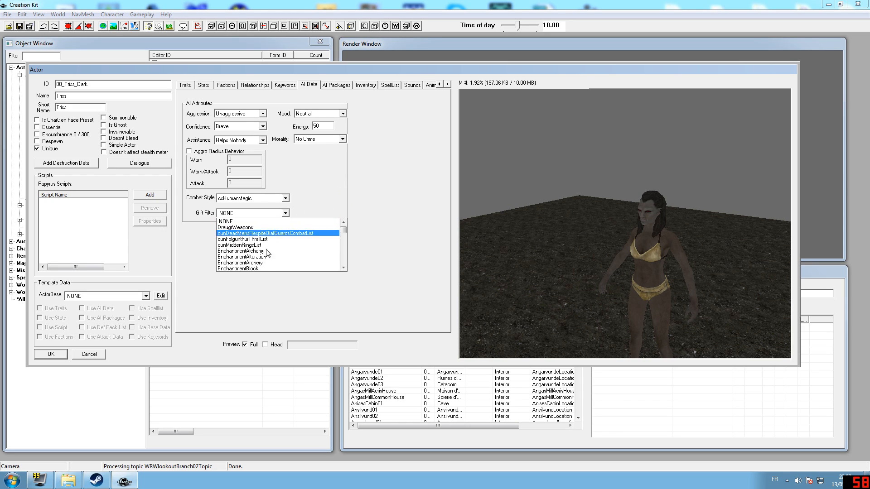
pyautogui.click(259, 268)
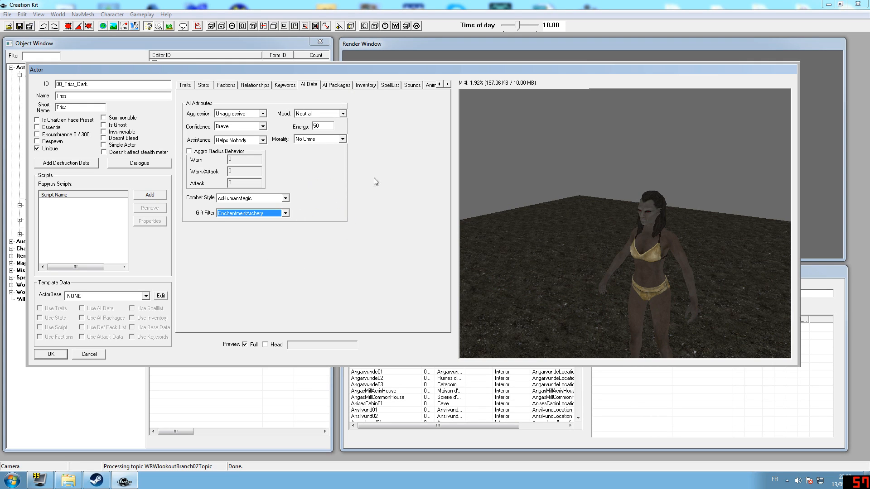
# Set the actor's Default Outfit to ArmorBalgruufSteelPlateNoHelmetOutfit and refresh the full-body preview to inspect it.
pyautogui.click(337, 85)
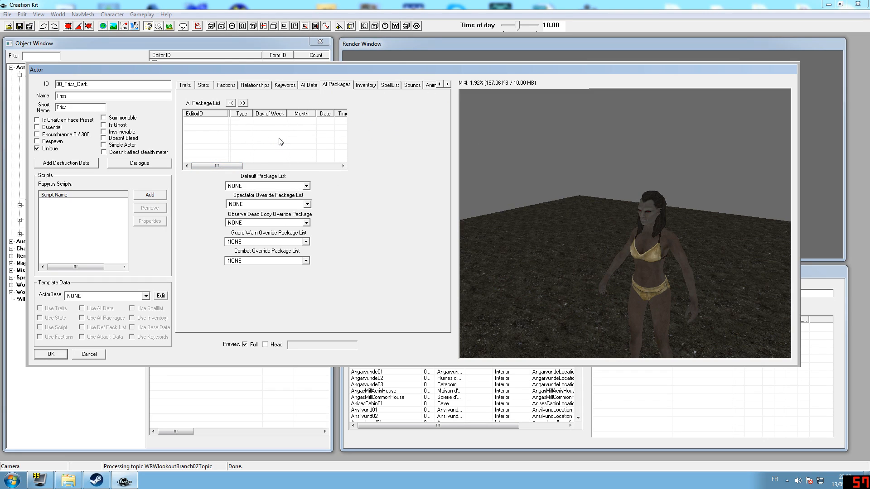
pyautogui.click(370, 86)
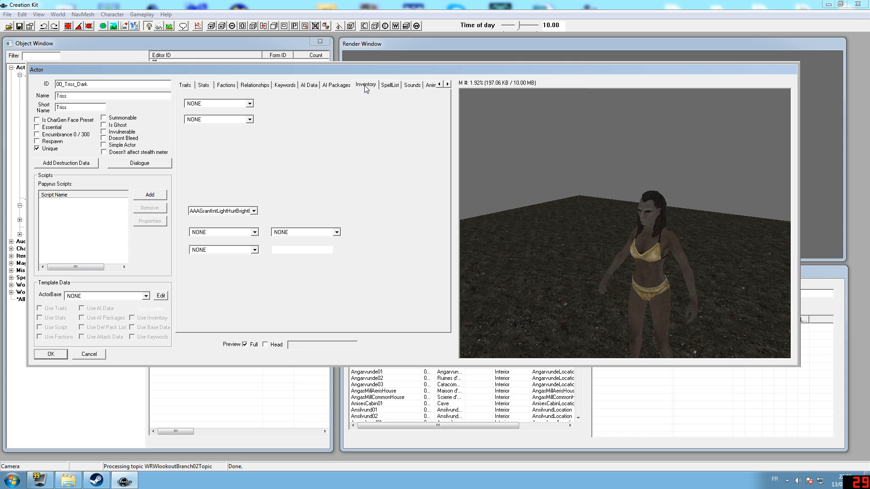
pyautogui.moveTo(575, 180); pyautogui.dragTo(661, 247)
pyautogui.click(229, 105)
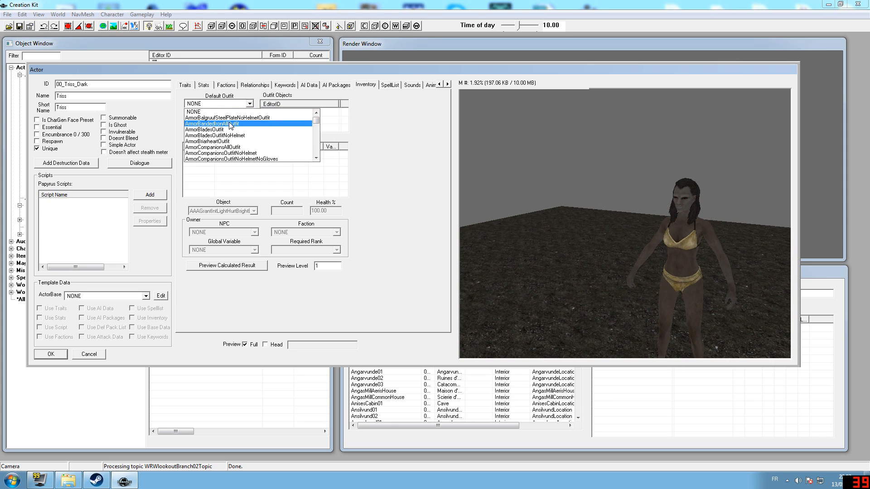
pyautogui.click(227, 118)
pyautogui.click(323, 159)
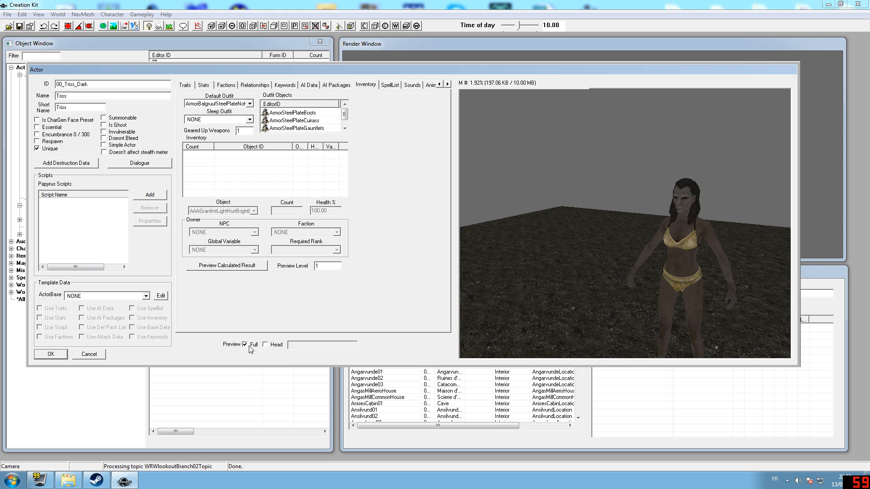
pyautogui.moveTo(654, 238); pyautogui.dragTo(735, 229)
pyautogui.moveTo(578, 277); pyautogui.dragTo(688, 207)
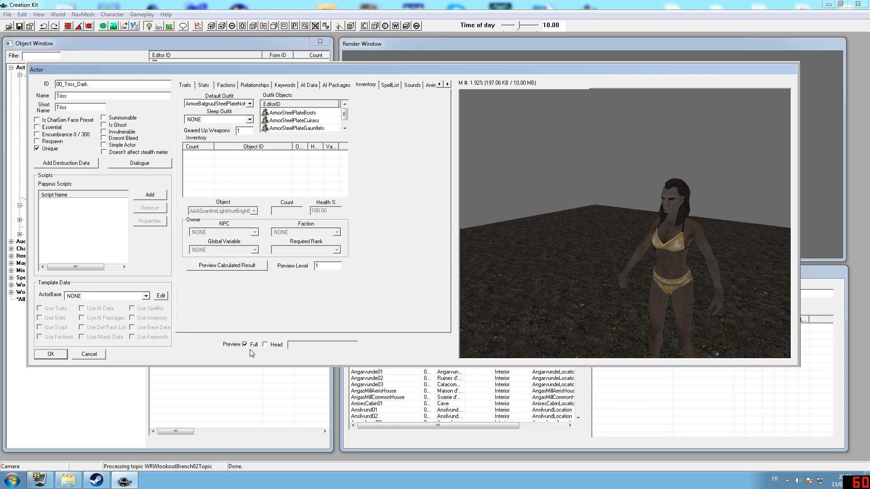
pyautogui.moveTo(578, 225); pyautogui.dragTo(459, 148)
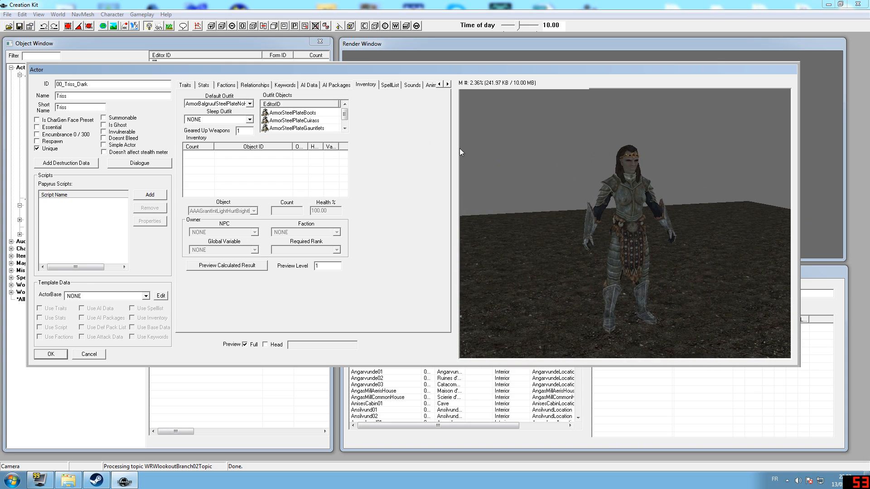
# Try ArmorBandedIronAllOutfit as the actor's Default Outfit and refresh the full-body preview.
pyautogui.click(243, 104)
pyautogui.click(238, 120)
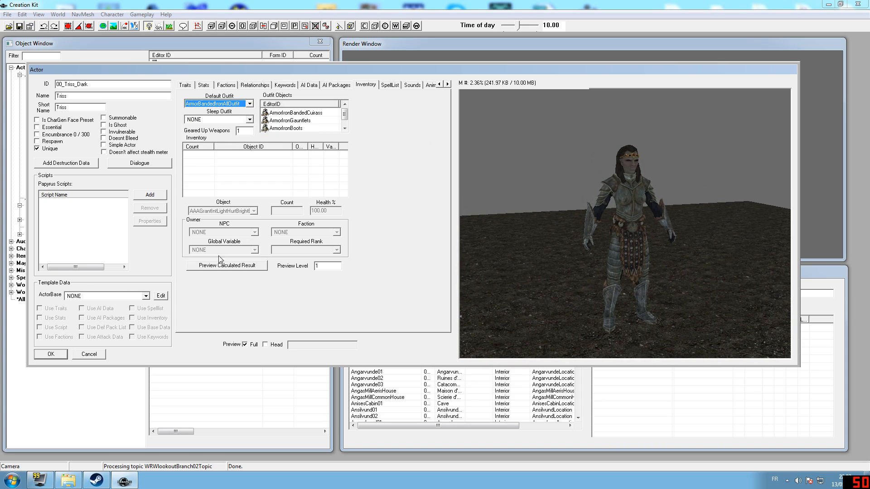
pyautogui.click(244, 345)
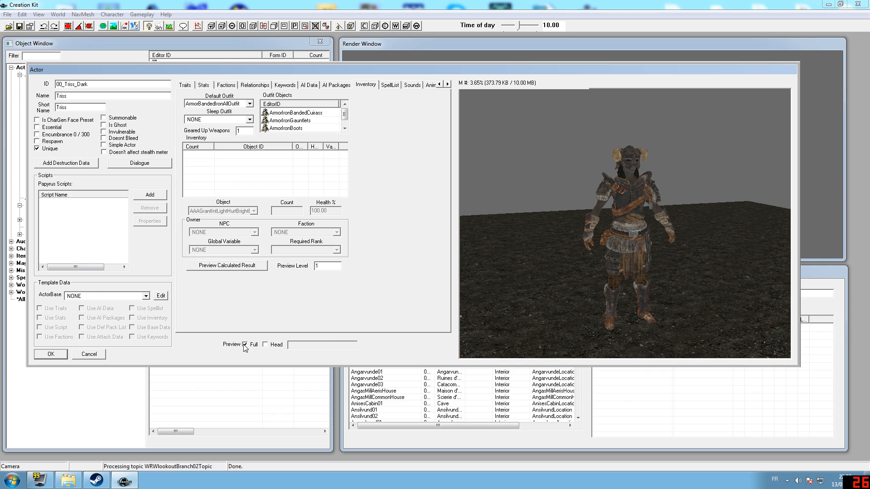
# Change the actor's Default Outfit to ArmorBladesOutfit and refresh the full-body preview.
pyautogui.click(245, 103)
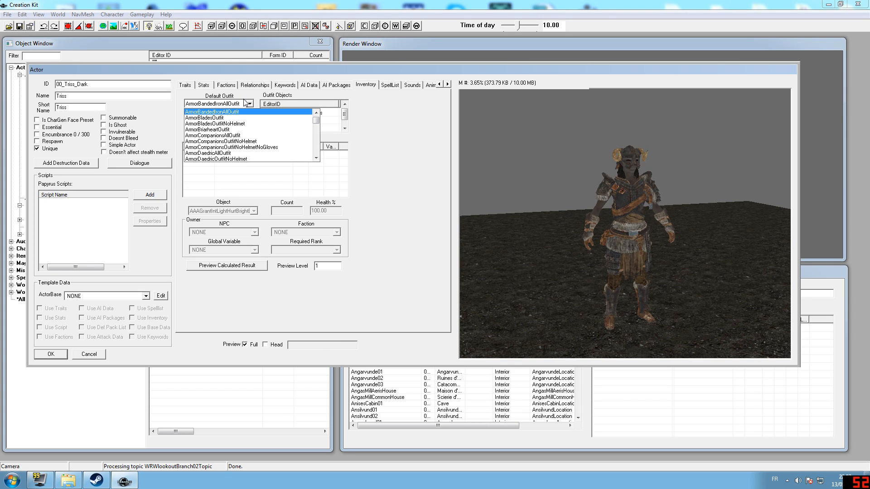
pyautogui.click(225, 119)
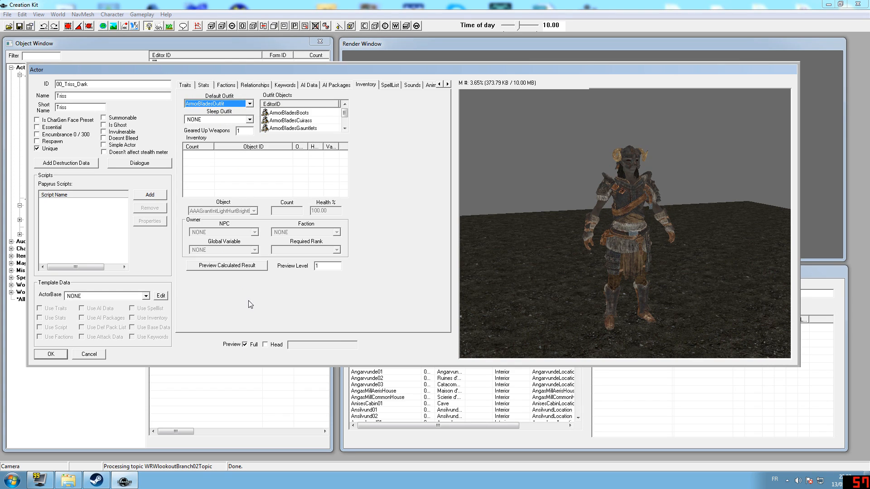
pyautogui.click(245, 345)
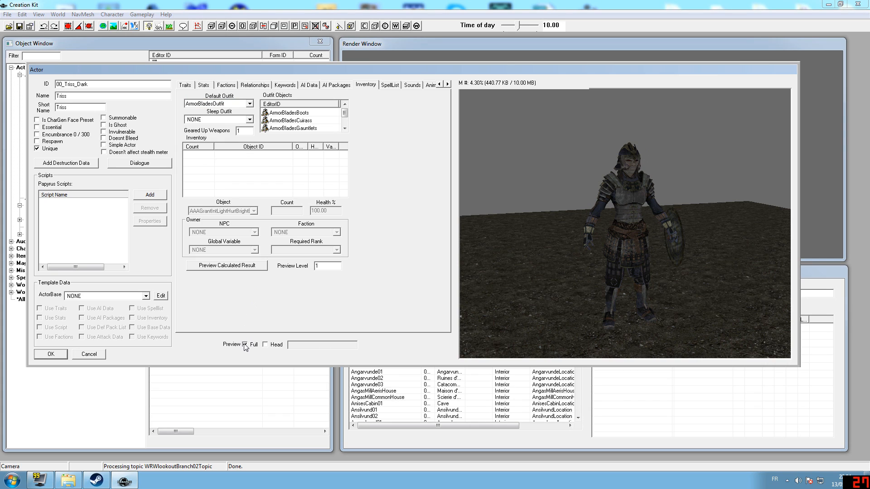
# Try ArmorCompanionsAllOutfit as the actor's Default Outfit and refresh the full-body preview.
pyautogui.click(227, 103)
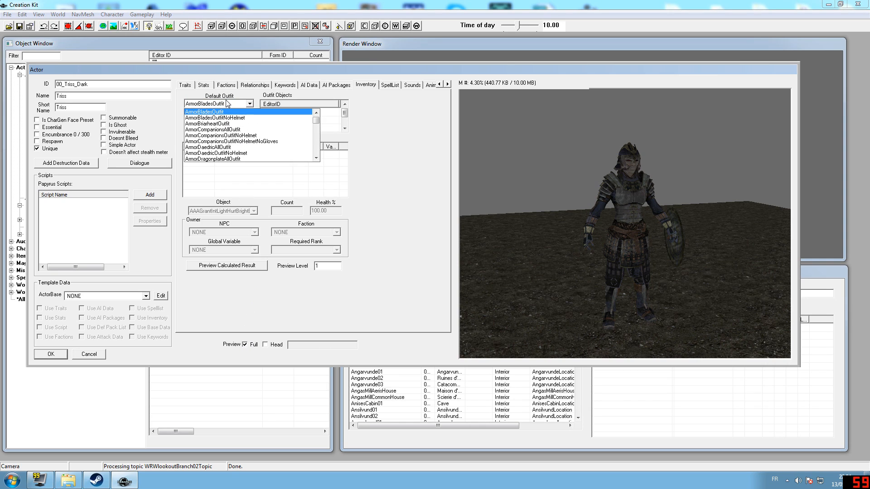
pyautogui.click(233, 129)
pyautogui.click(245, 345)
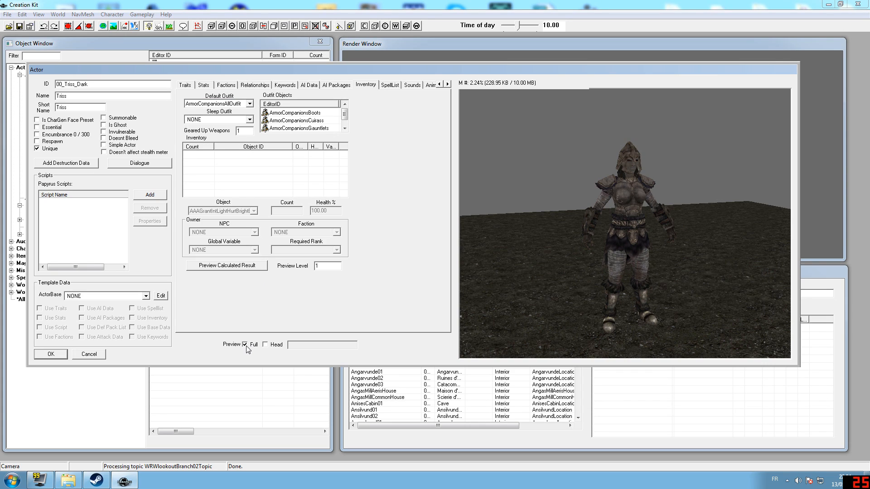
# Set the actor's Default Outfit to ArmorDragonplateAllOutfit and refresh the full-body preview to inspect the armor.
pyautogui.click(229, 103)
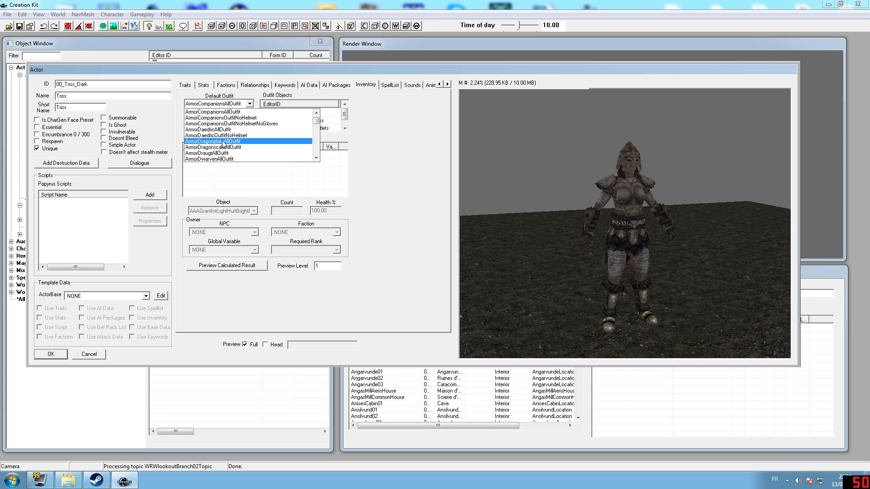
pyautogui.click(228, 149)
pyautogui.click(246, 346)
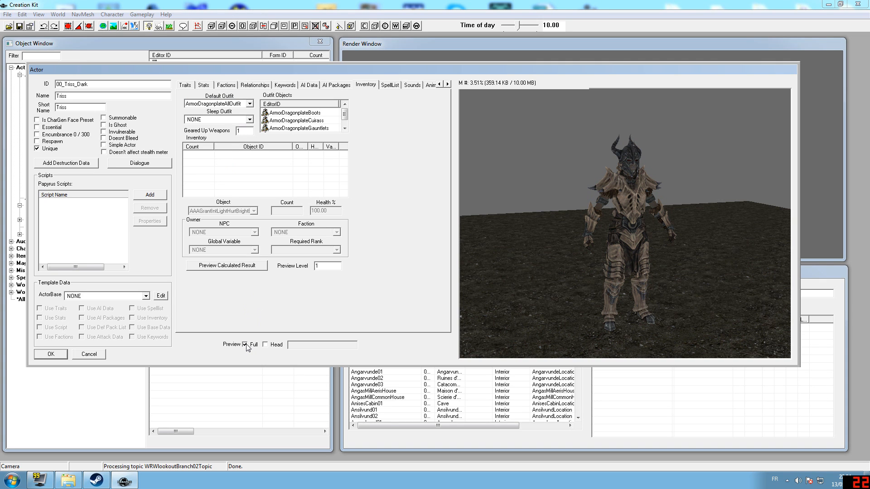
pyautogui.moveTo(506, 272); pyautogui.dragTo(550, 246)
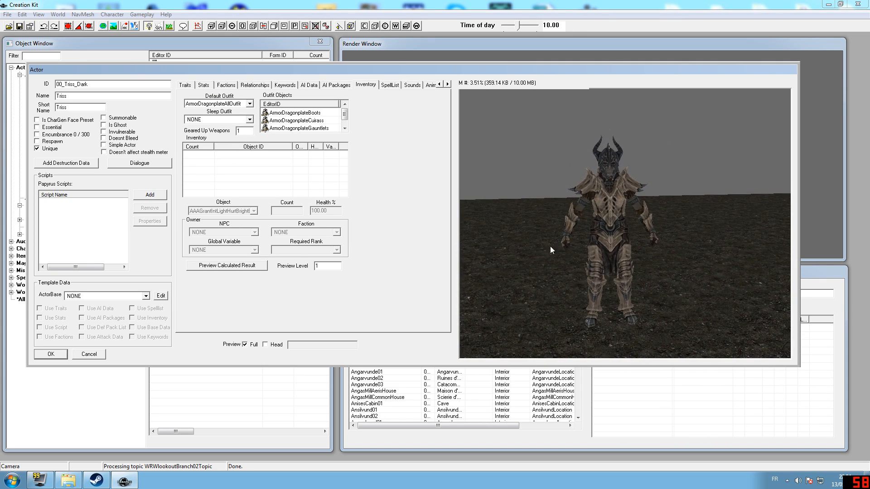
pyautogui.click(234, 121)
pyautogui.click(233, 120)
pyautogui.click(234, 119)
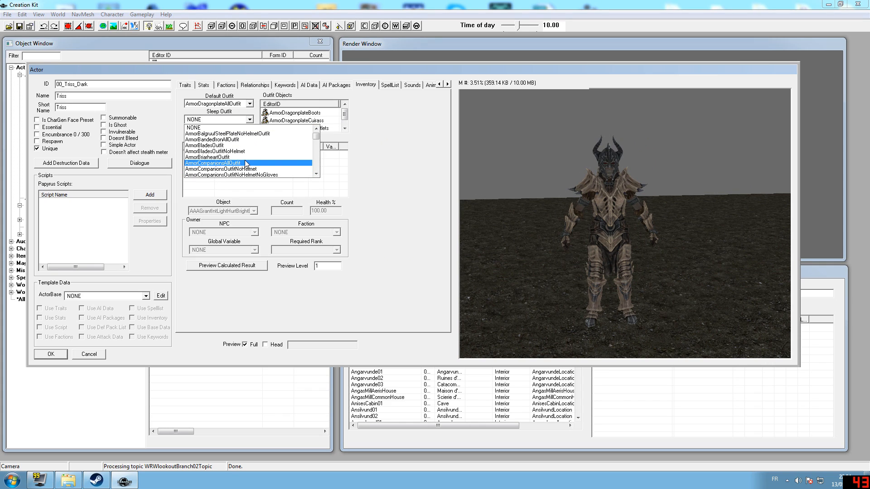
pyautogui.click(213, 120)
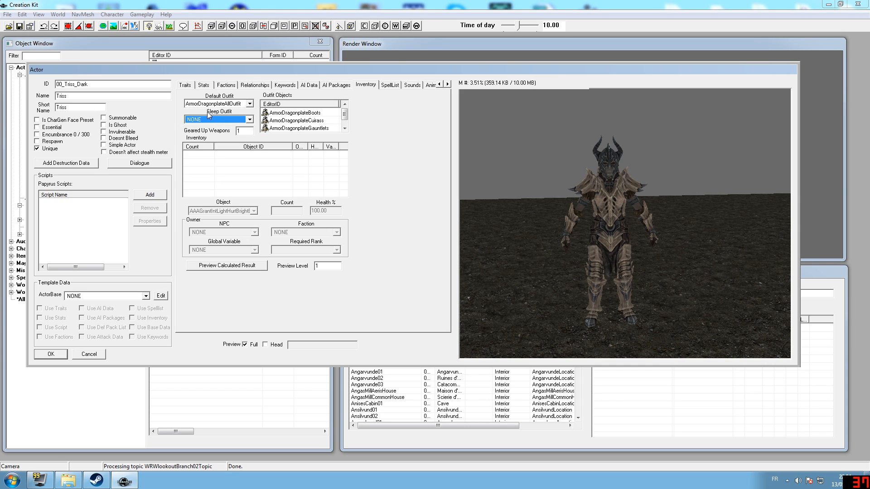
pyautogui.moveTo(562, 218); pyautogui.dragTo(576, 253)
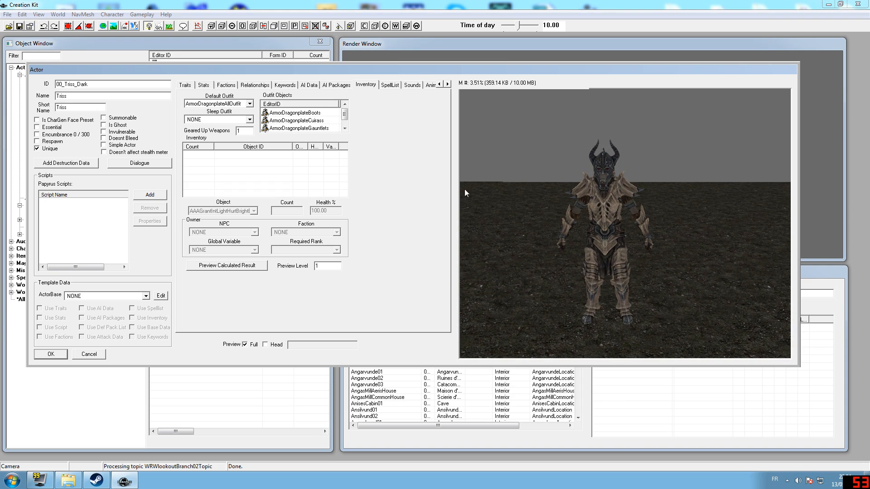
# Add a new entry to the actor's inventory and look through the armor pieces available as its object.
pyautogui.rightClick(244, 161)
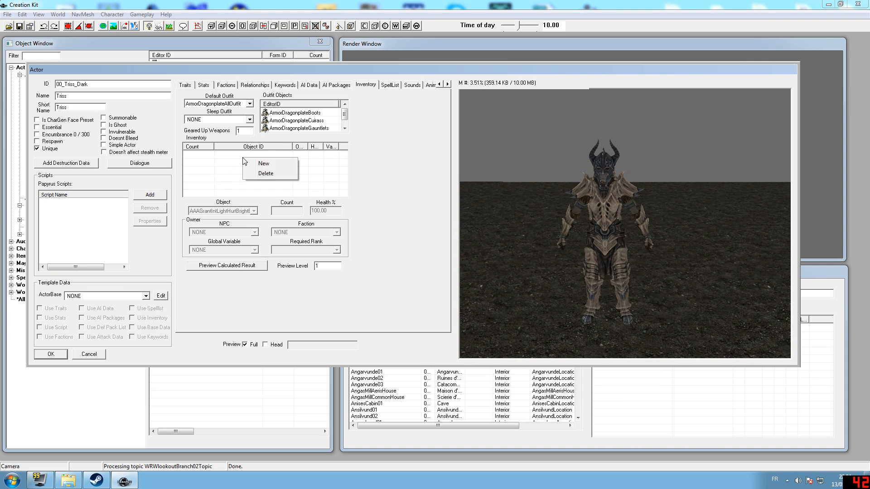
pyautogui.click(274, 164)
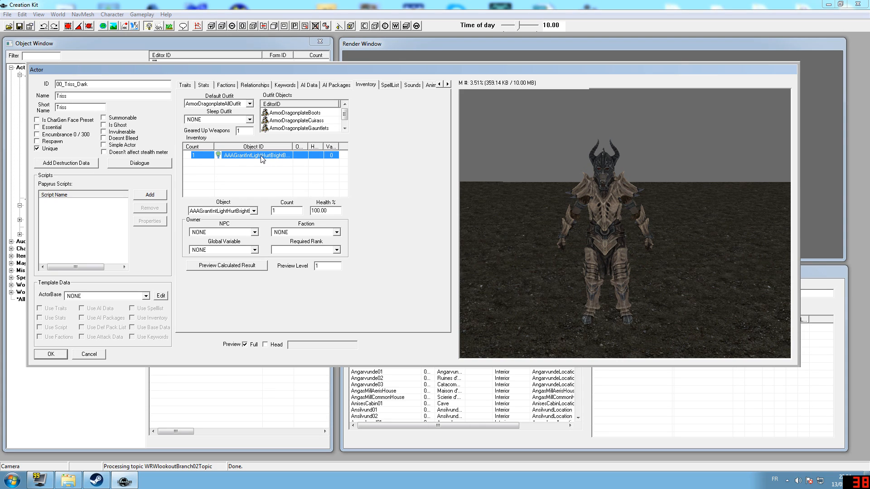
pyautogui.click(254, 210)
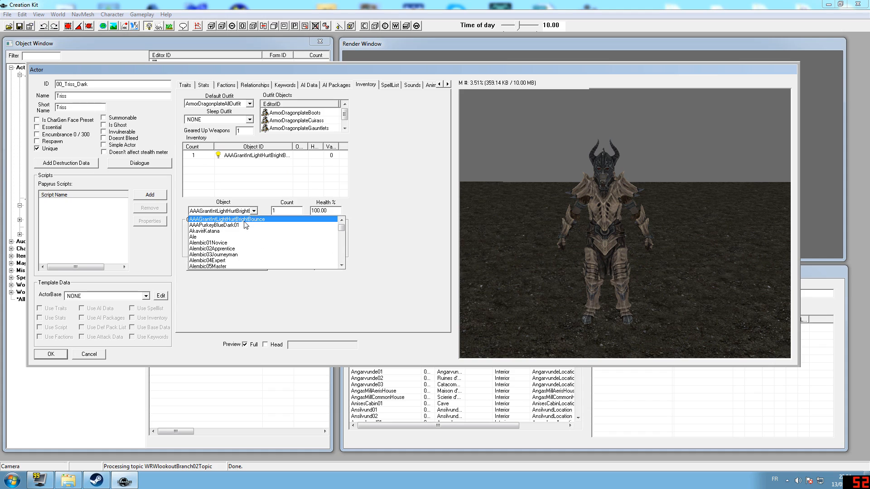
pyautogui.scroll(-3, 227, 242)
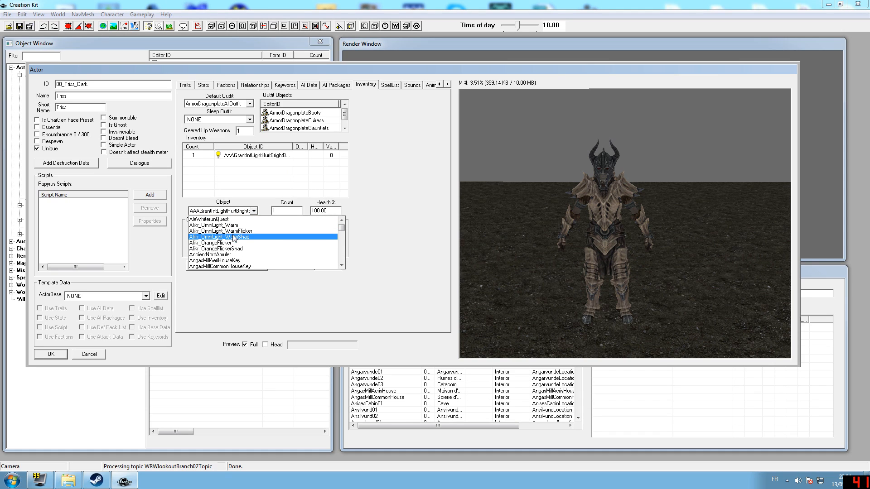
pyautogui.scroll(-1, 262, 235)
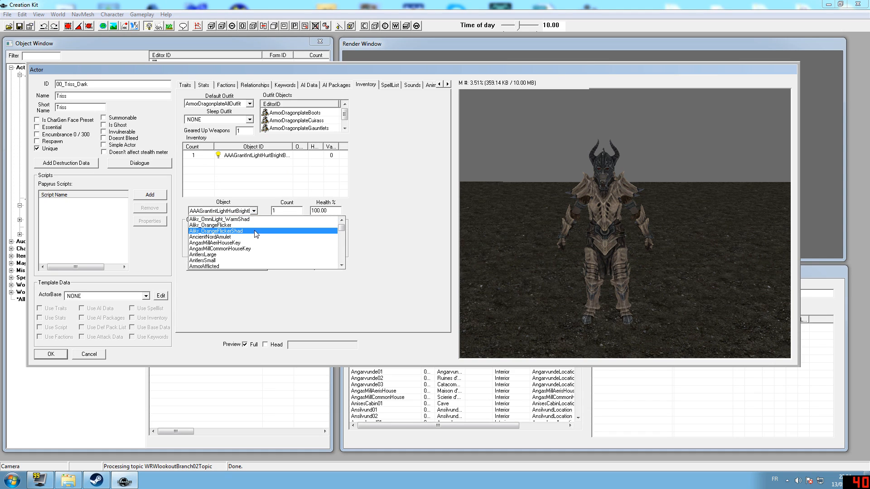
pyautogui.scroll(-1, 232, 235)
pyautogui.scroll(-1, 231, 236)
pyautogui.scroll(-6, 231, 235)
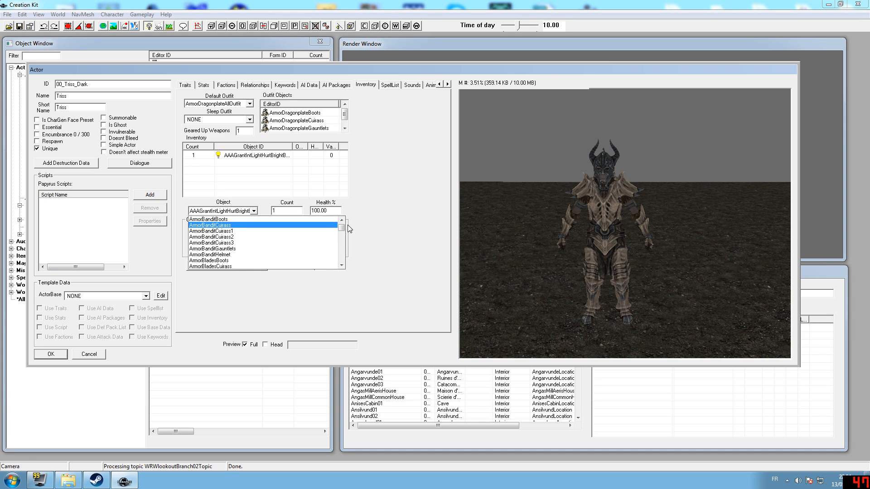
pyautogui.scroll(-1, 240, 227)
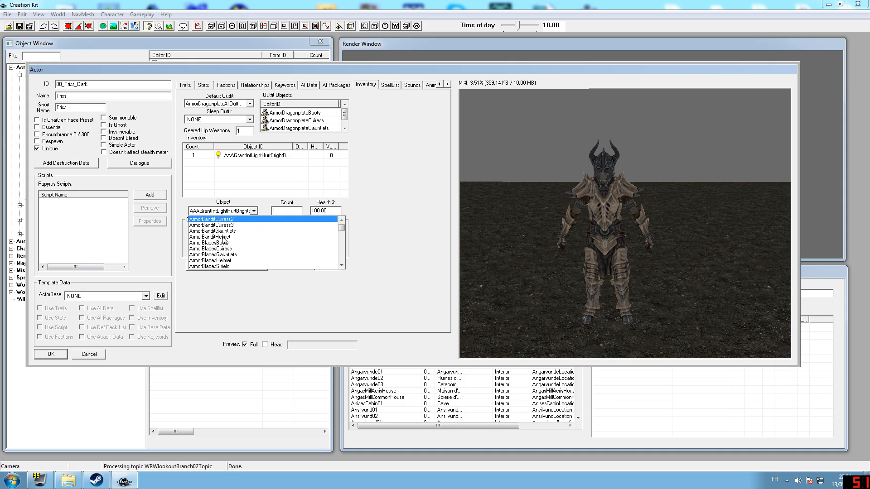
pyautogui.scroll(-15, 240, 227)
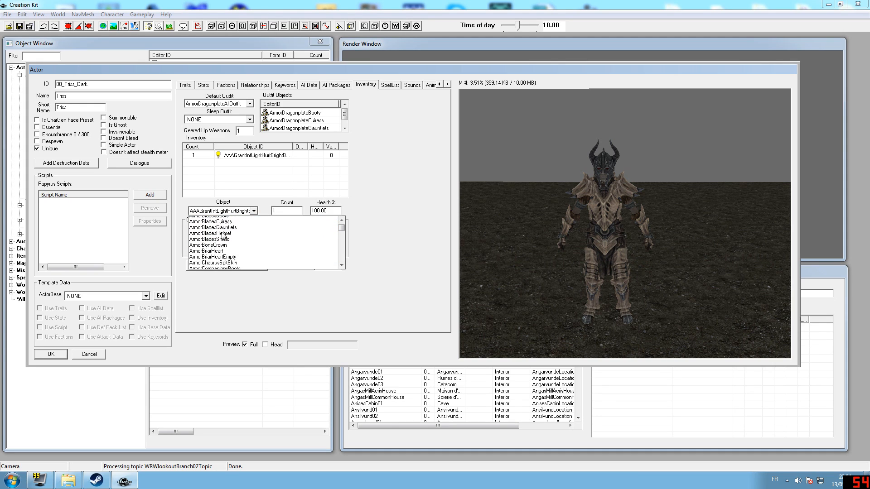
pyautogui.scroll(-10, 224, 235)
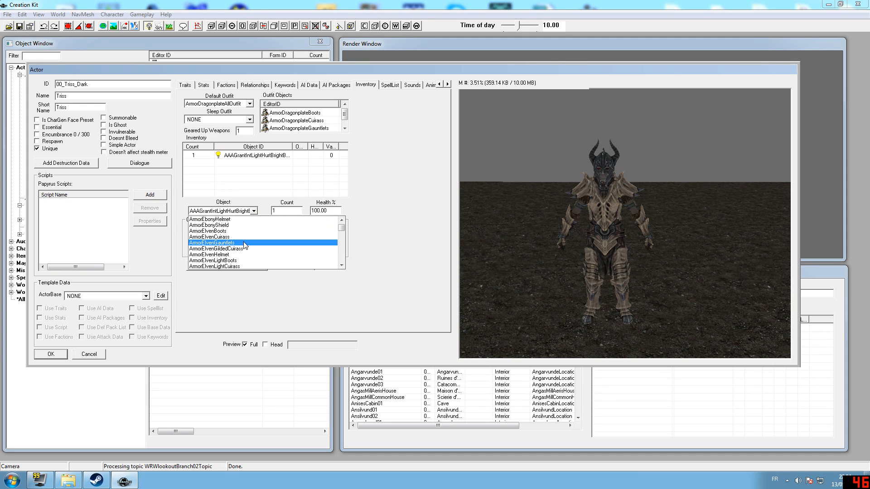
pyautogui.scroll(-1, 245, 245)
# Set the new inventory entry's object to the enchanted ebony greatsword list SublistEnchEbonyGreatswordFrost.
pyautogui.press('w')
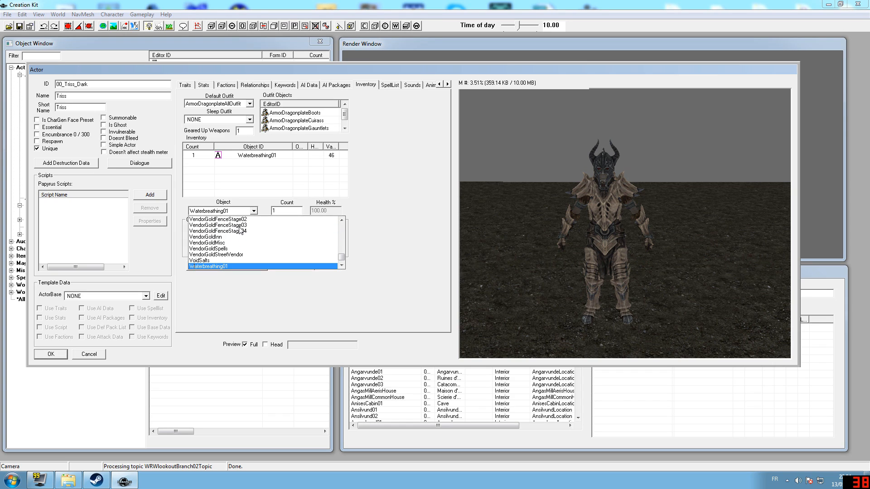
pyautogui.scroll(-5, 231, 242)
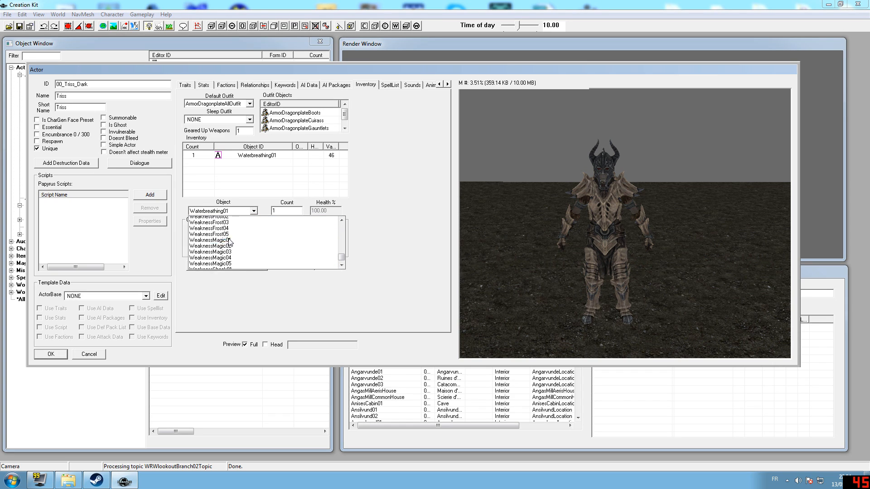
pyautogui.scroll(-1, 232, 252)
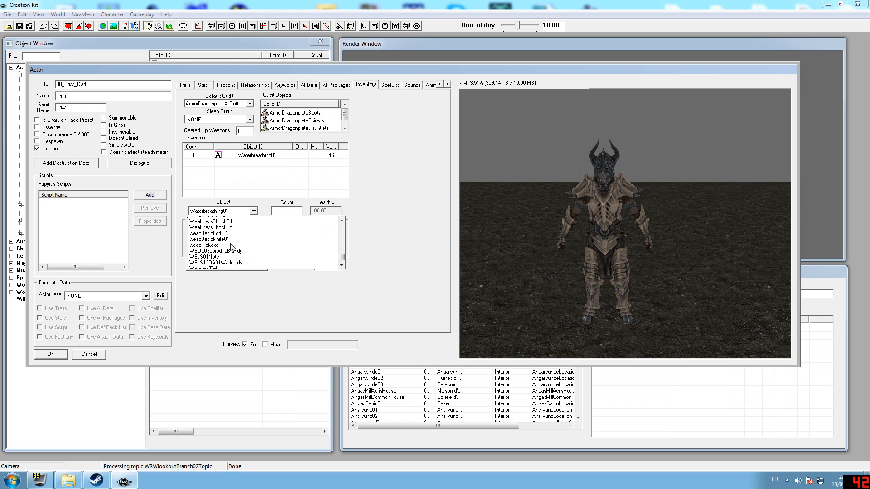
pyautogui.scroll(20, 231, 247)
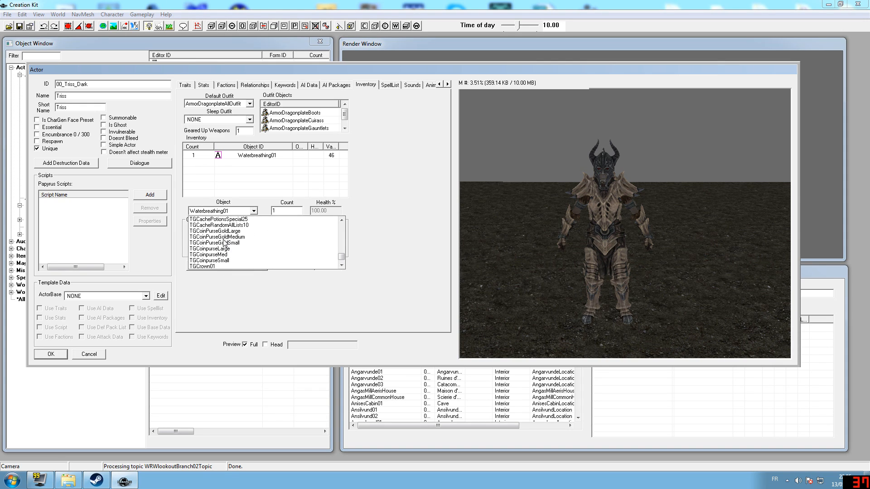
pyautogui.scroll(15, 223, 243)
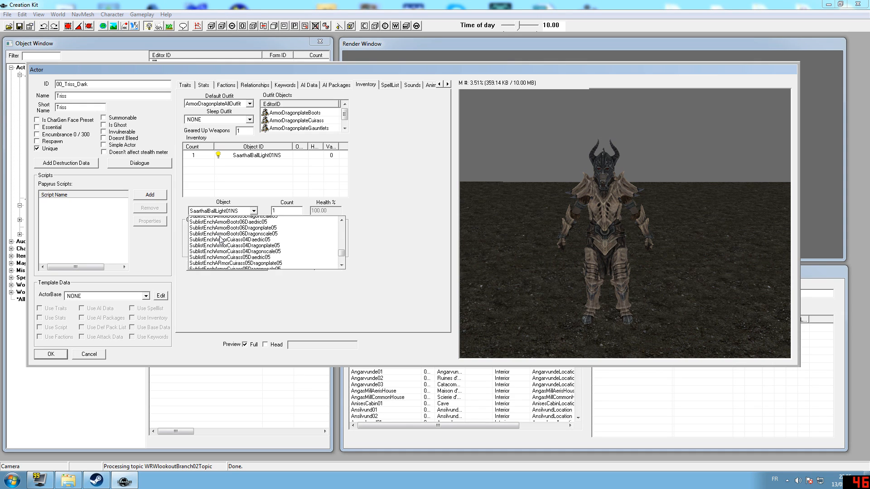
pyautogui.scroll(-15, 221, 238)
pyautogui.scroll(-20, 221, 237)
pyautogui.scroll(-10, 217, 260)
pyautogui.scroll(-15, 225, 249)
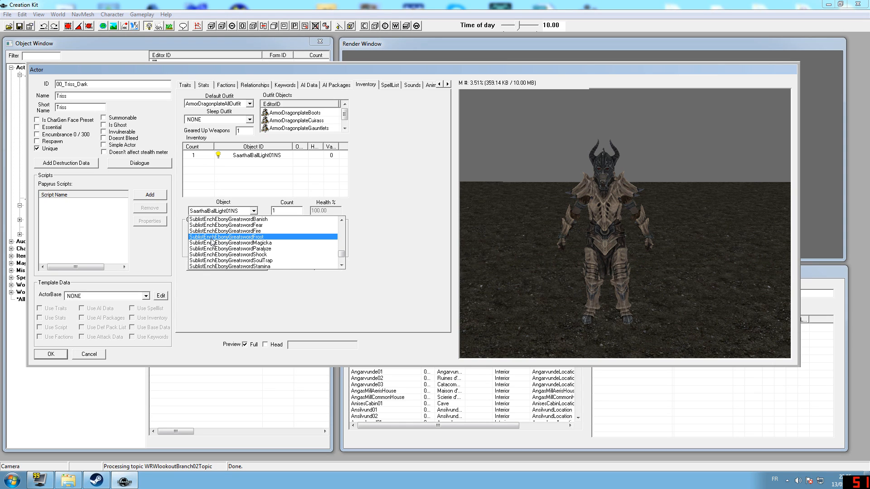
pyautogui.scroll(2, 245, 238)
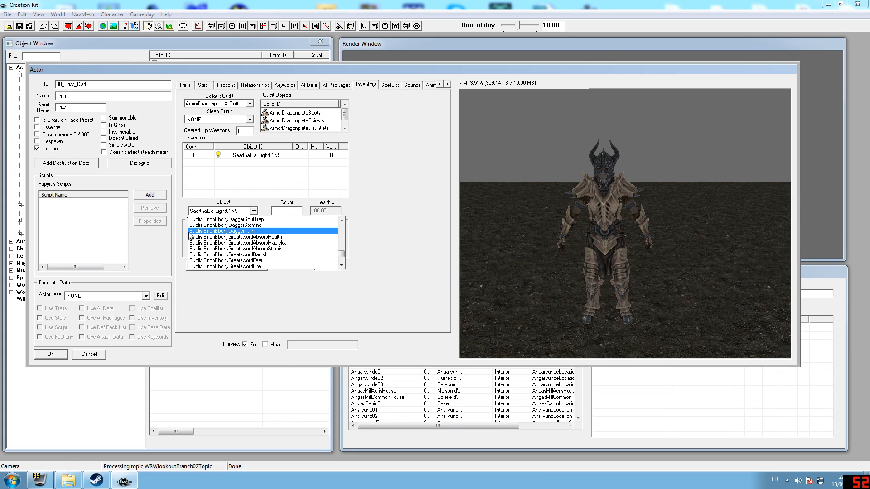
pyautogui.scroll(-2, 268, 240)
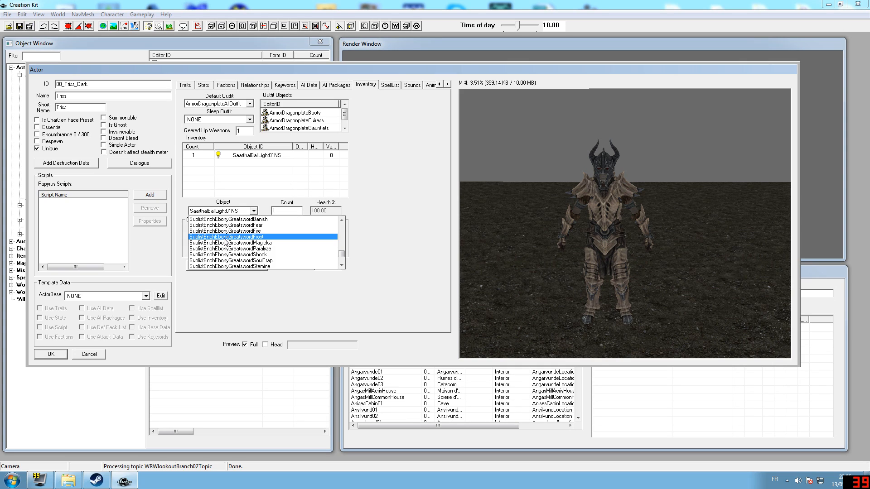
pyautogui.click(261, 237)
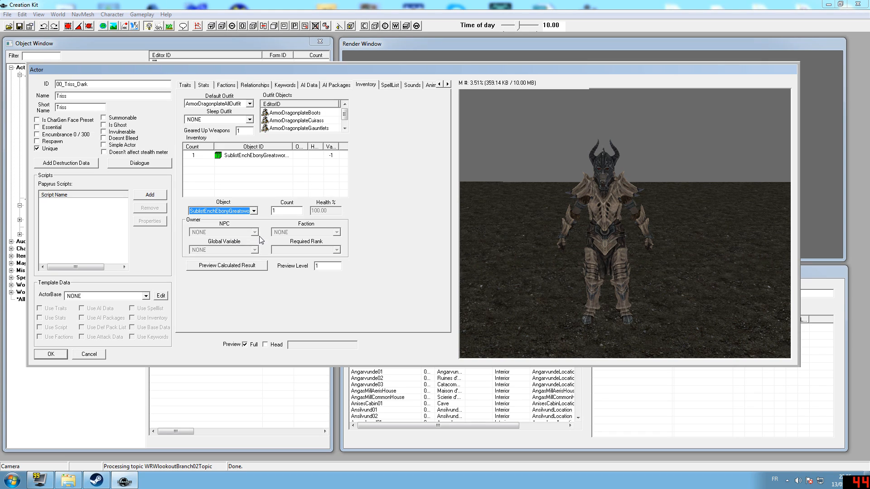
# Add a second entry to the actor's inventory and set its object to ArmorBladesBoots.
pyautogui.rightClick(263, 166)
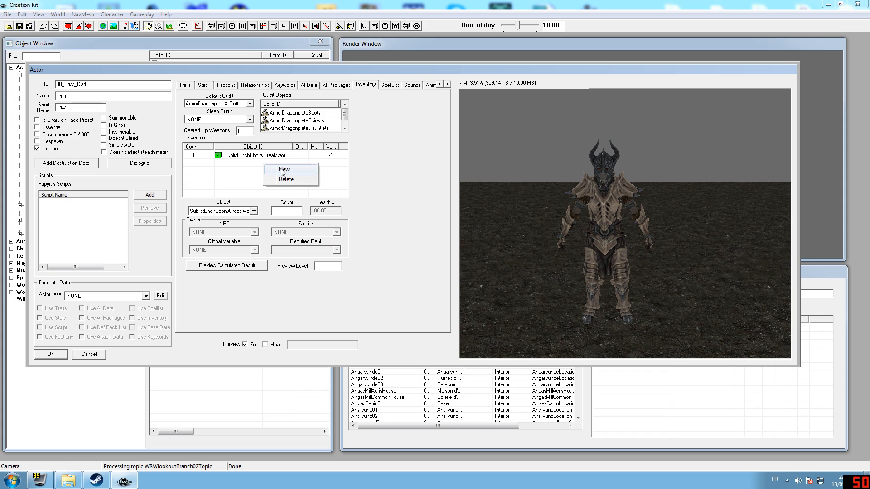
pyautogui.click(283, 170)
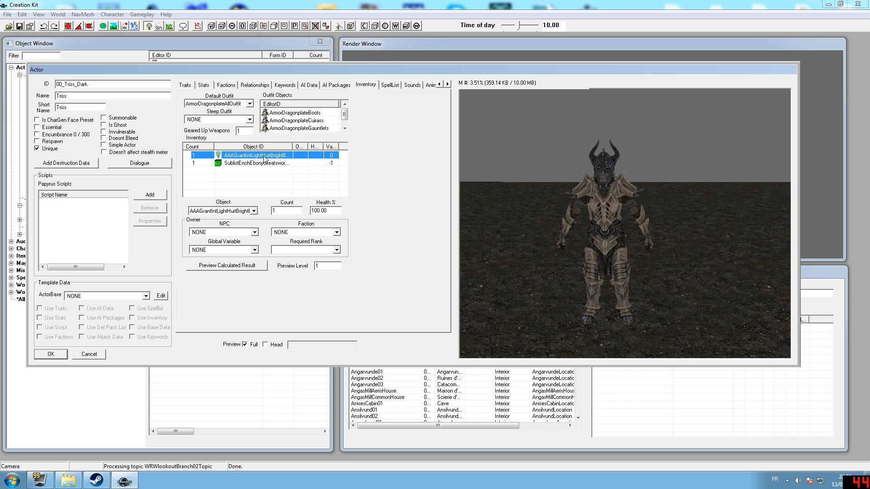
pyautogui.click(254, 212)
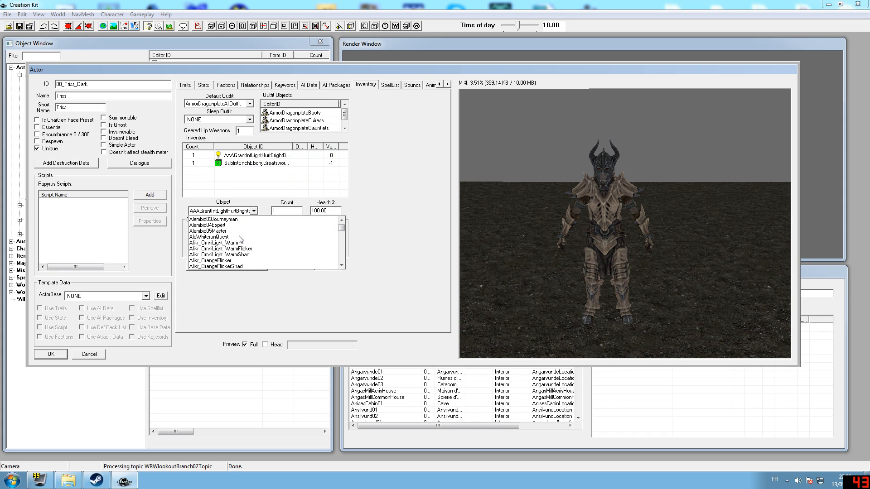
pyautogui.scroll(-10, 218, 235)
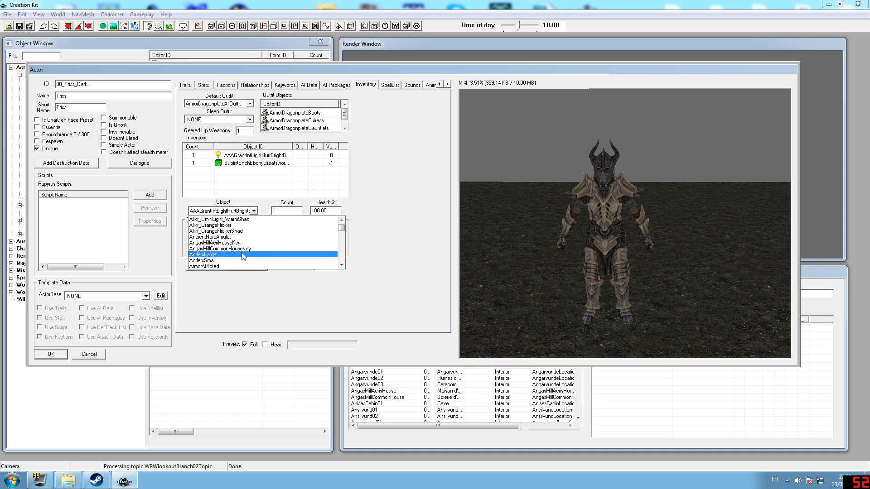
pyautogui.scroll(-2, 236, 244)
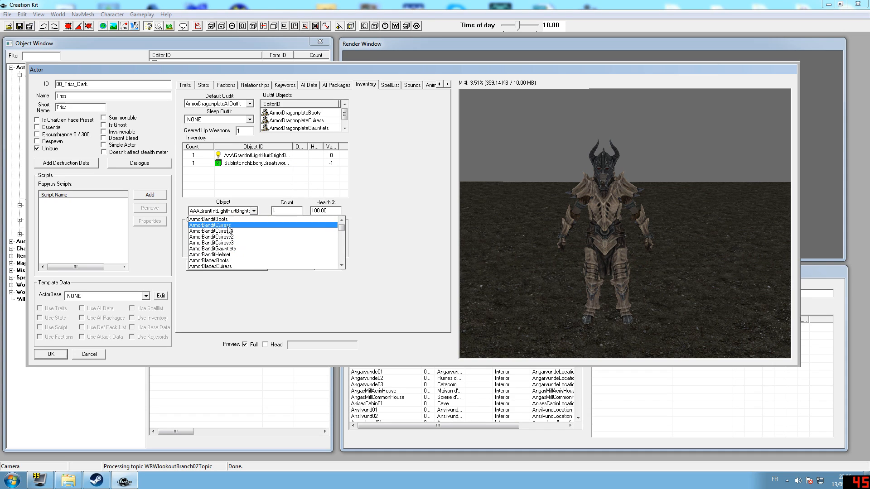
pyautogui.click(231, 261)
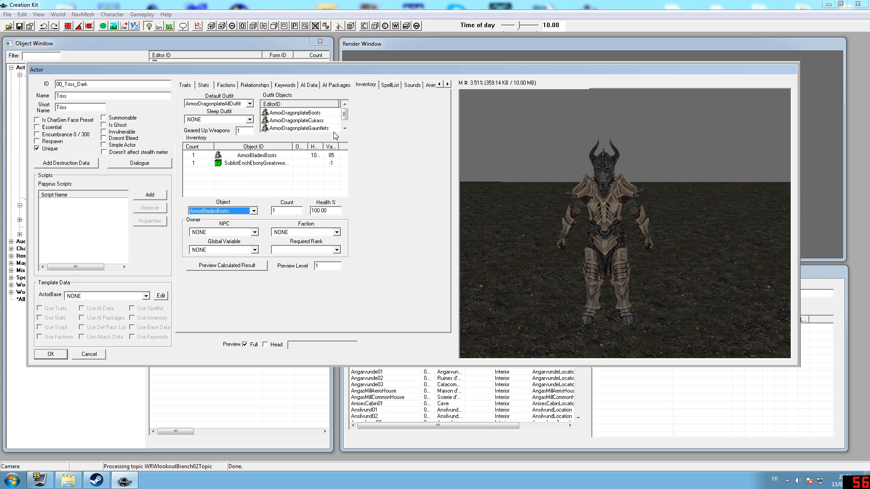
# Examine the individual armor pieces in the Dragonplate outfit alongside the entries in the actor's inventory.
pyautogui.click(313, 114)
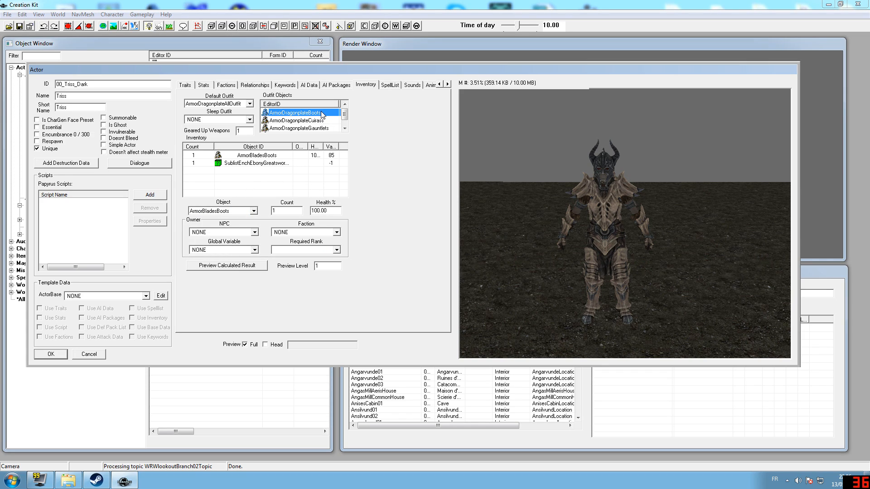
pyautogui.click(308, 121)
pyautogui.scroll(-1, 347, 117)
pyautogui.click(316, 122)
pyautogui.click(309, 129)
pyautogui.click(307, 122)
pyautogui.click(305, 114)
pyautogui.scroll(1, 305, 114)
pyautogui.click(302, 116)
pyautogui.click(296, 121)
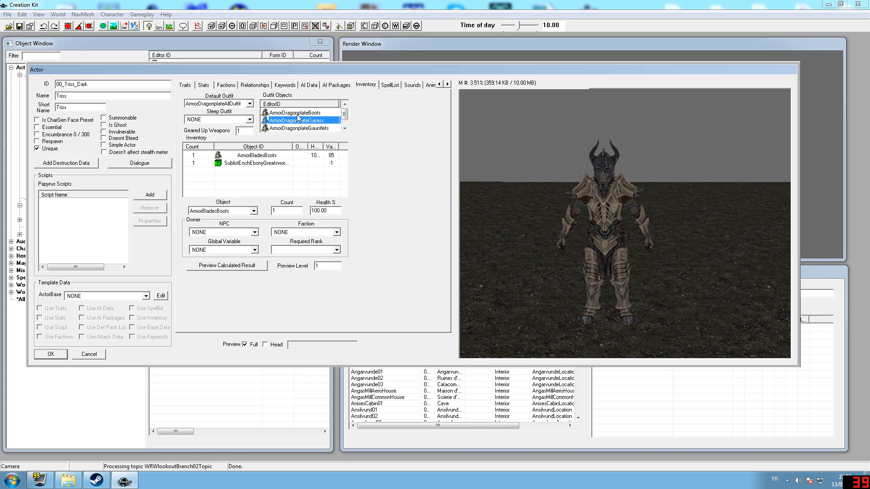
pyautogui.click(297, 114)
pyautogui.click(243, 177)
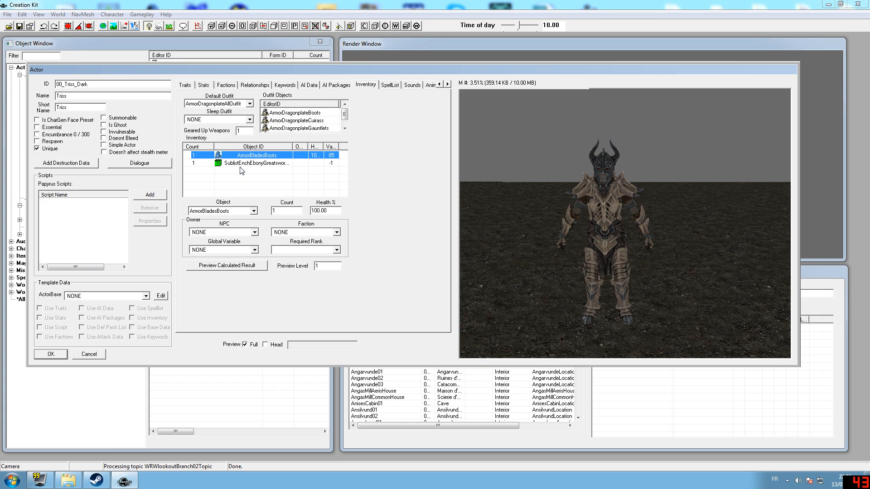
# Add a third entry to the actor's inventory and select it for editing.
pyautogui.rightClick(240, 167)
pyautogui.click(229, 176)
pyautogui.rightClick(257, 171)
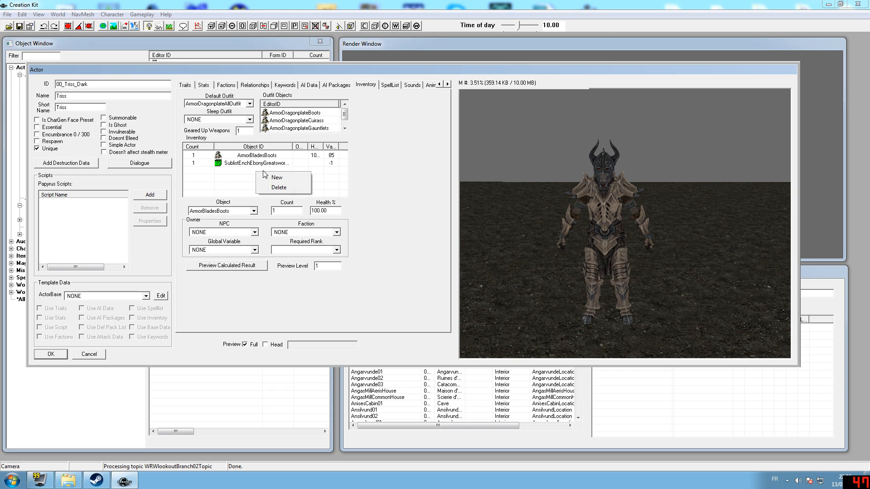
pyautogui.click(271, 177)
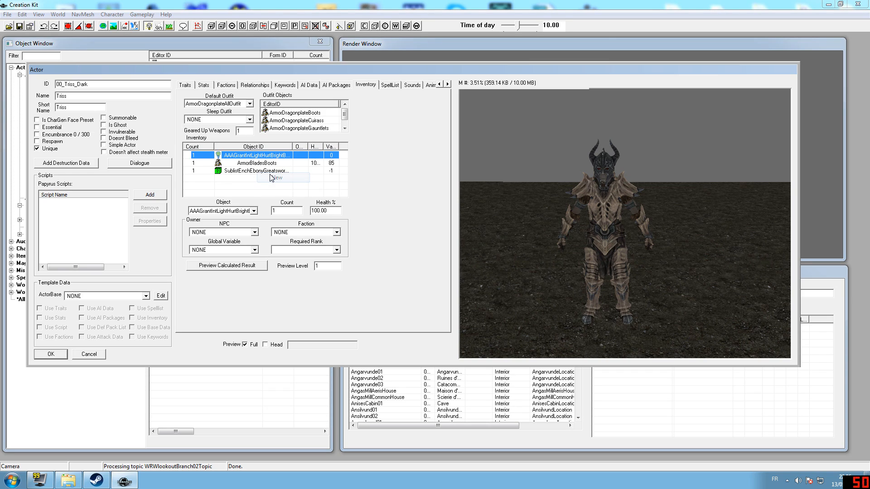
pyautogui.click(219, 175)
pyautogui.click(248, 156)
# Set the new inventory entry's object to the enchanted battleaxe EnchDaedricBattleaxeAbsorbH04.
pyautogui.click(254, 211)
pyautogui.scroll(-20, 246, 251)
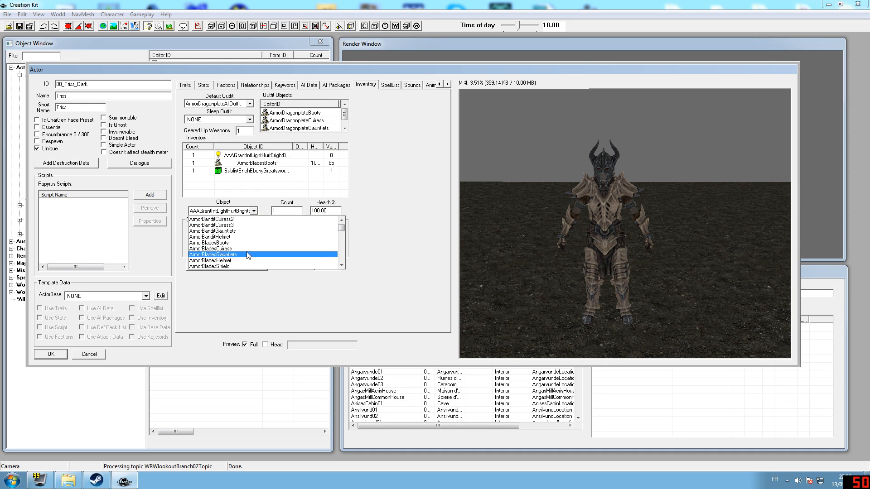
pyautogui.scroll(-1, 289, 236)
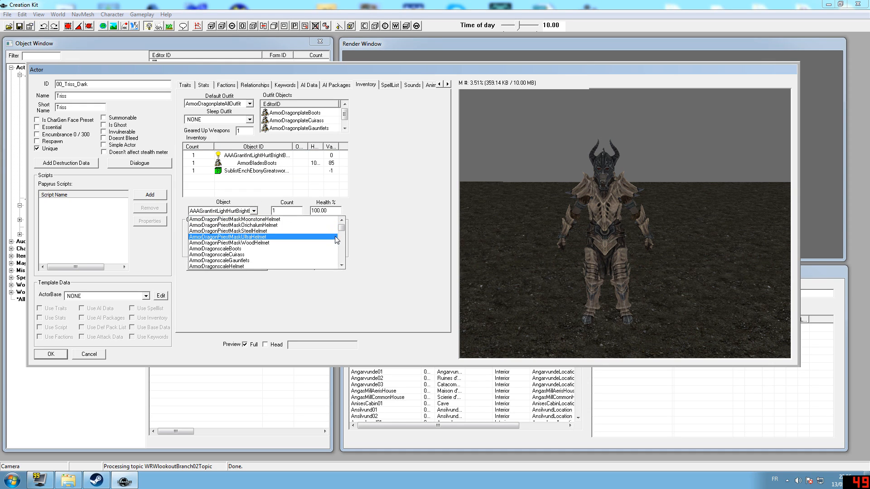
pyautogui.moveTo(340, 229); pyautogui.dragTo(340, 236)
pyautogui.scroll(-12, 290, 239)
pyautogui.scroll(-20, 271, 240)
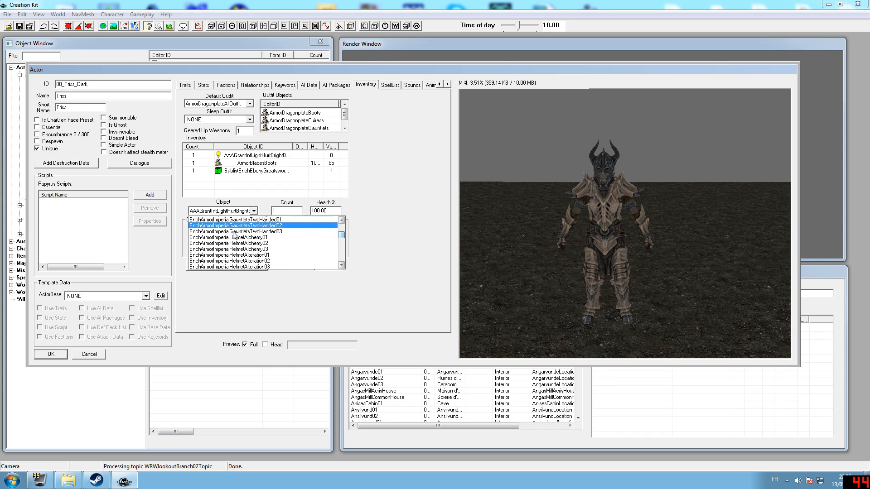
pyautogui.scroll(-20, 240, 238)
pyautogui.scroll(-20, 251, 242)
pyautogui.scroll(-20, 250, 242)
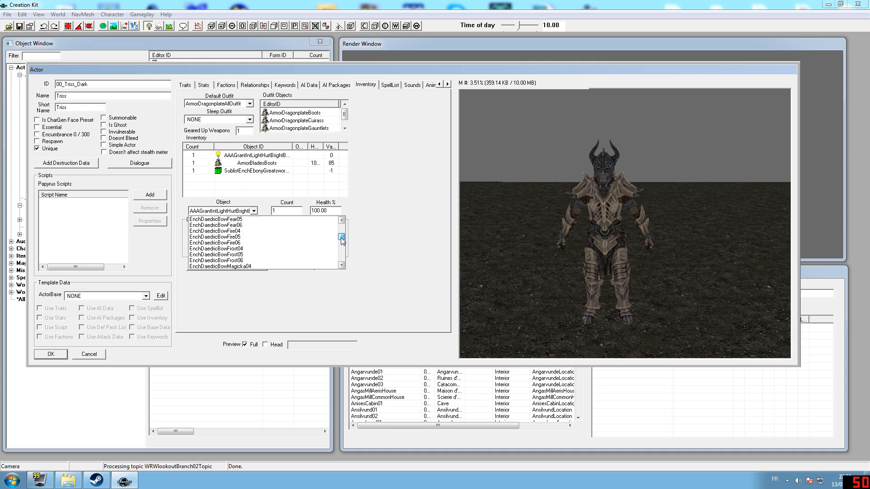
pyautogui.scroll(-20, 256, 238)
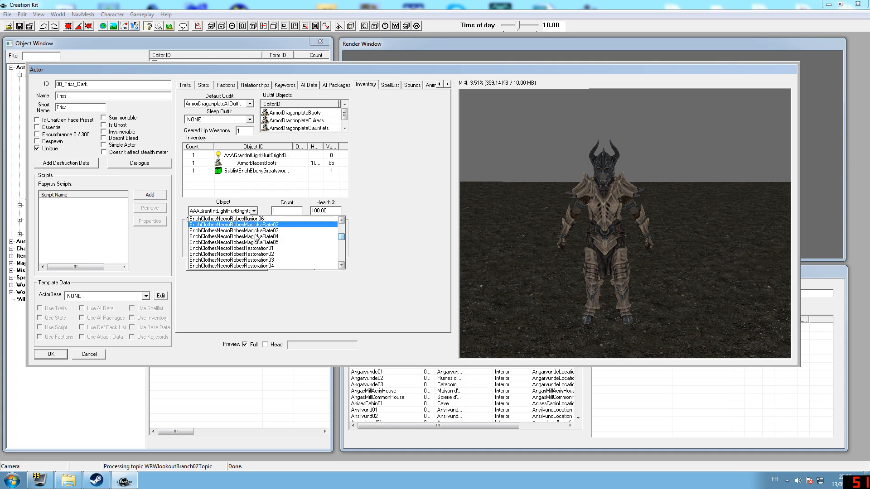
pyautogui.scroll(-15, 256, 238)
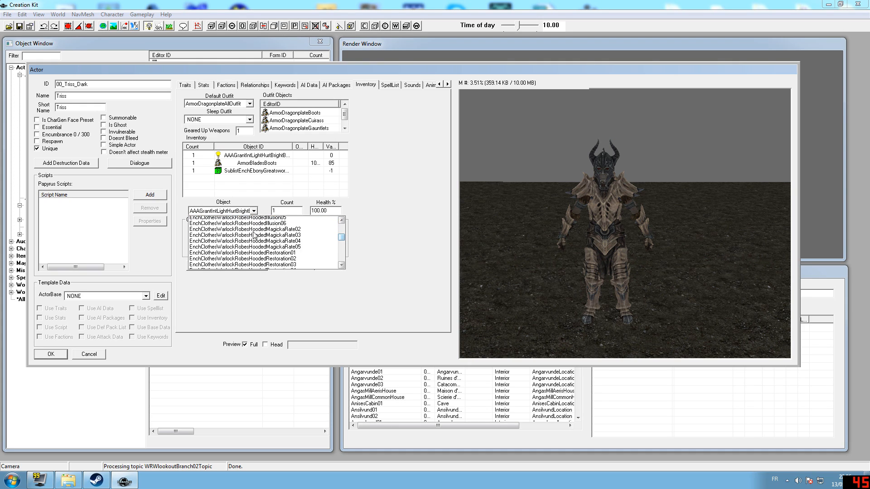
pyautogui.scroll(-6, 257, 241)
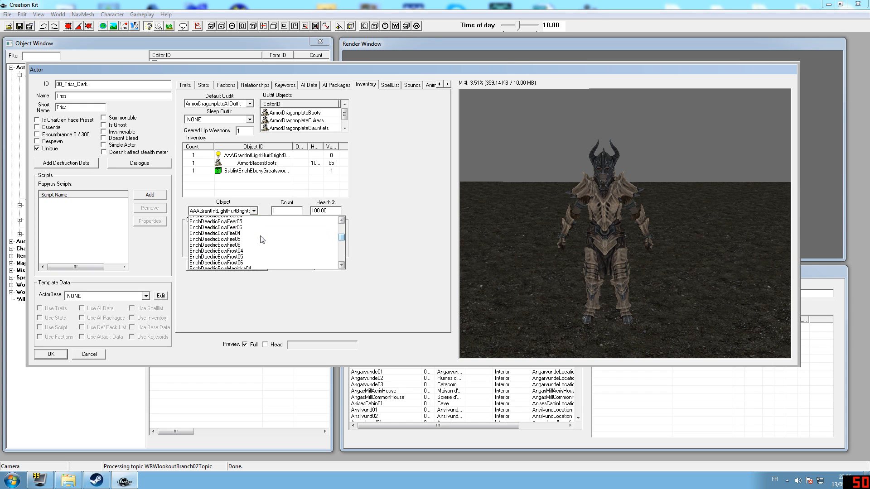
pyautogui.scroll(1, 262, 240)
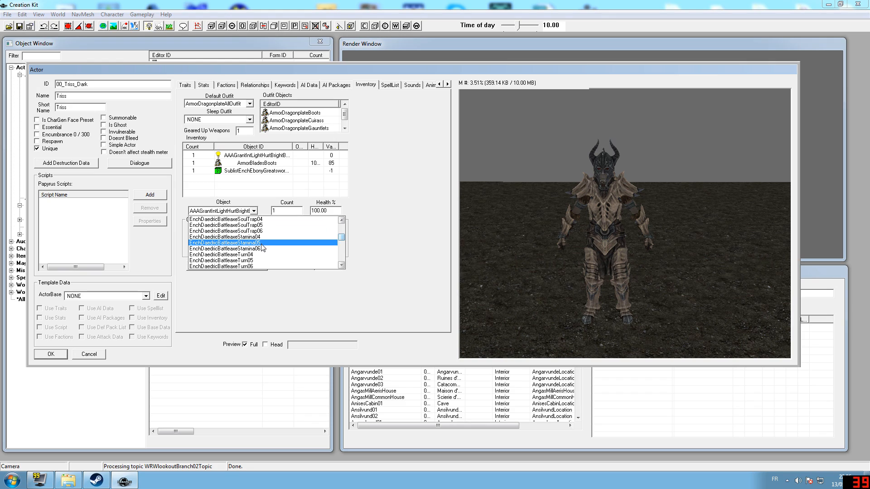
pyautogui.scroll(4, 260, 247)
pyautogui.scroll(5, 258, 246)
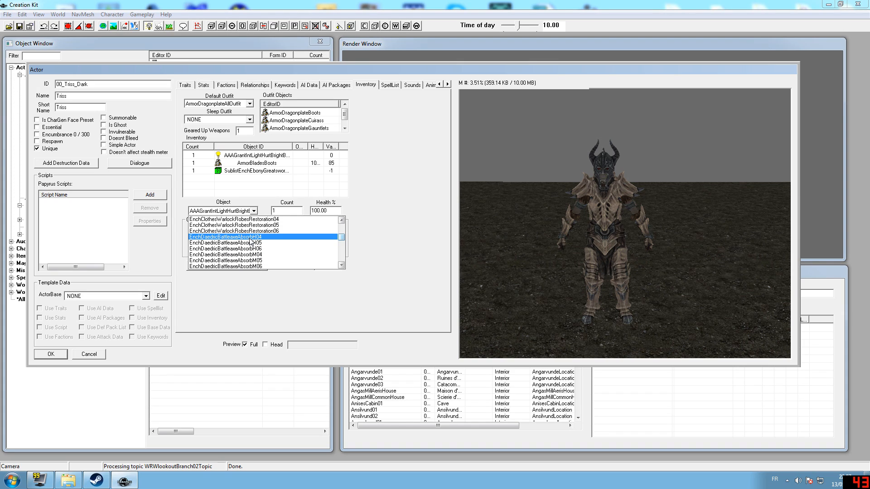
pyautogui.click(250, 237)
pyautogui.click(220, 156)
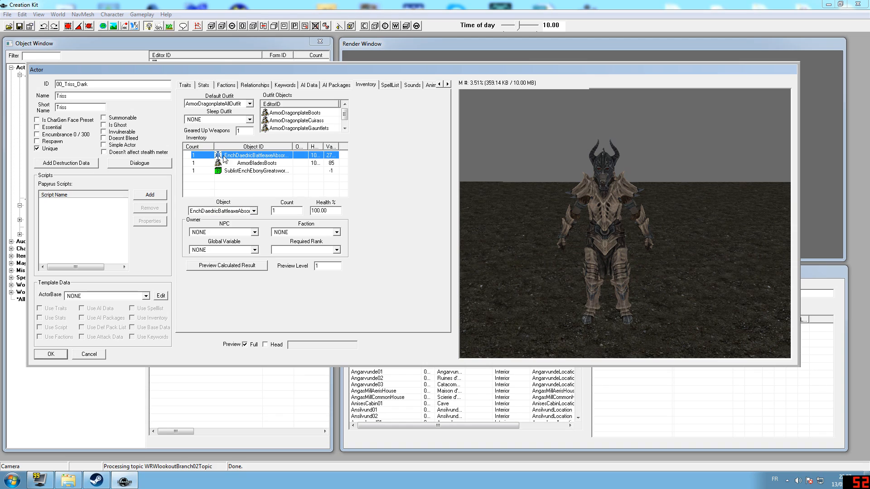
pyautogui.click(235, 182)
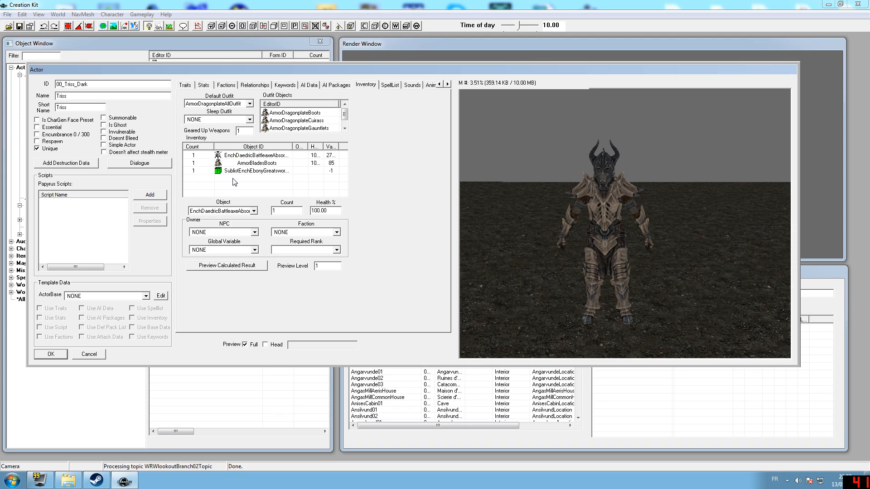
# Reload the full-body preview and inspect the actor with the battleaxe equipped from different angles.
pyautogui.doubleClick(245, 345)
pyautogui.moveTo(585, 250); pyautogui.dragTo(501, 213, button='middle')
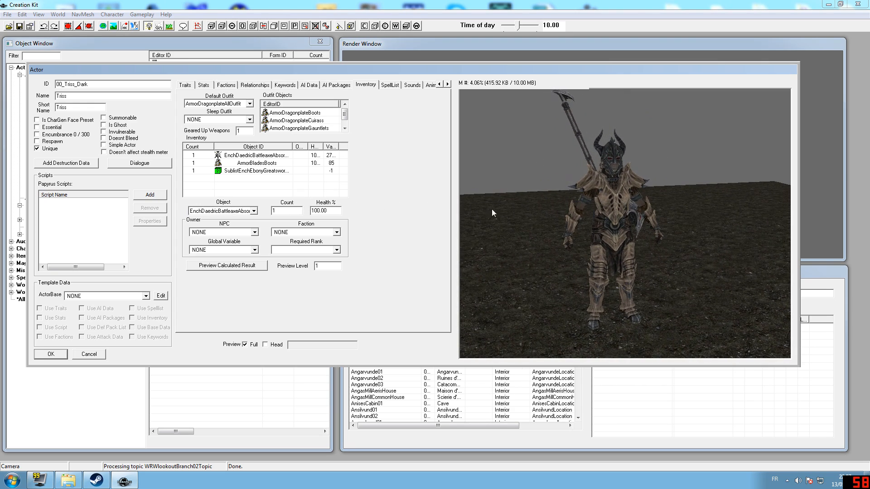
pyautogui.moveTo(585, 211); pyautogui.dragTo(471, 195, button='middle')
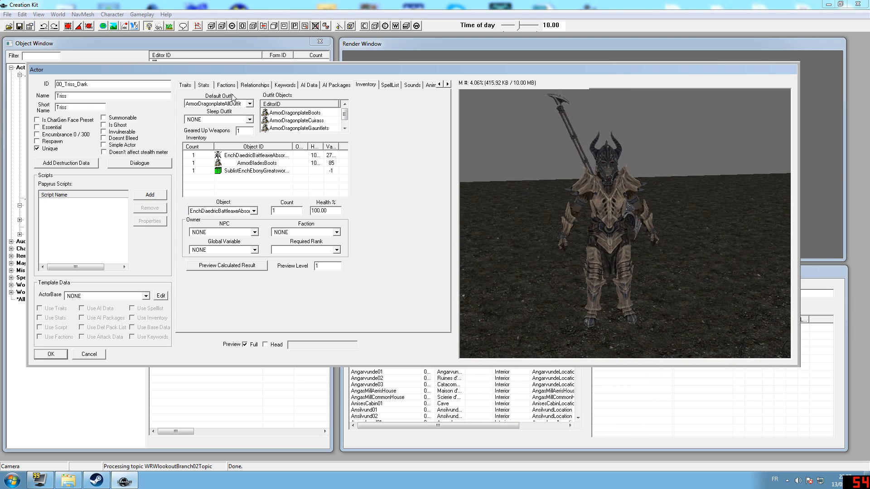
# Add the GuardianCircle spell to the actor's spell list.
pyautogui.click(391, 86)
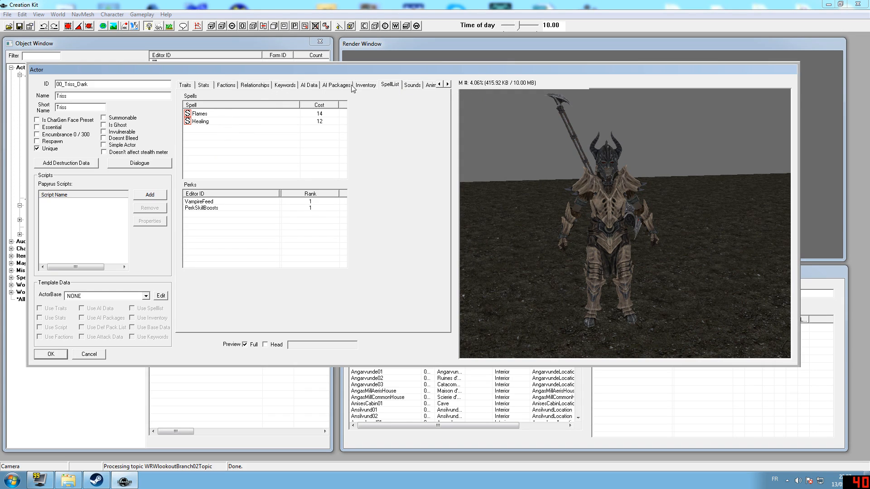
pyautogui.rightClick(211, 131)
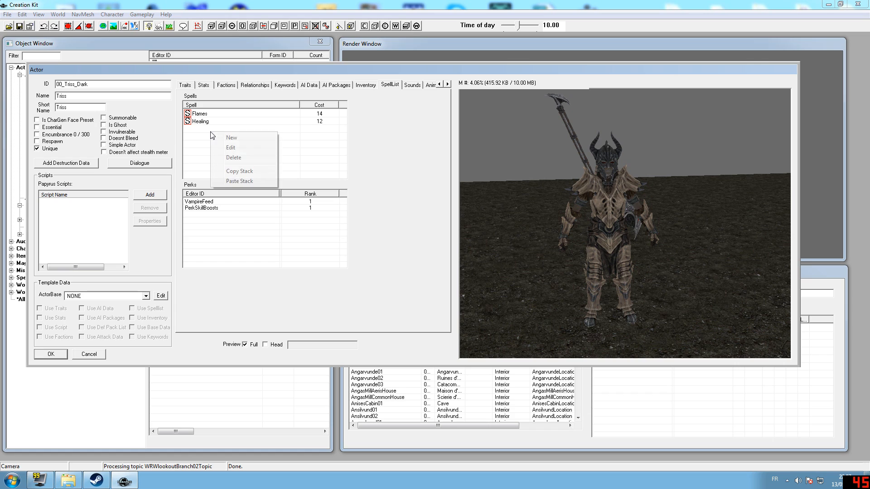
pyautogui.click(222, 135)
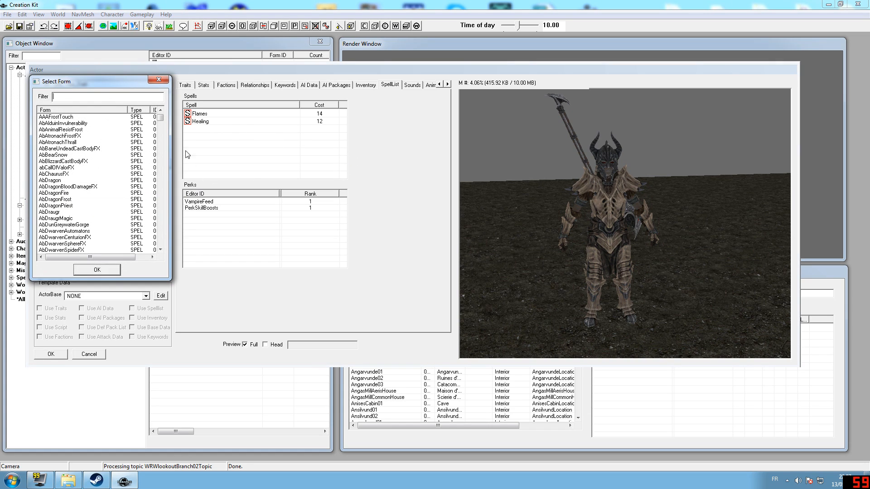
pyautogui.moveTo(160, 118); pyautogui.dragTo(160, 171)
pyautogui.click(68, 168)
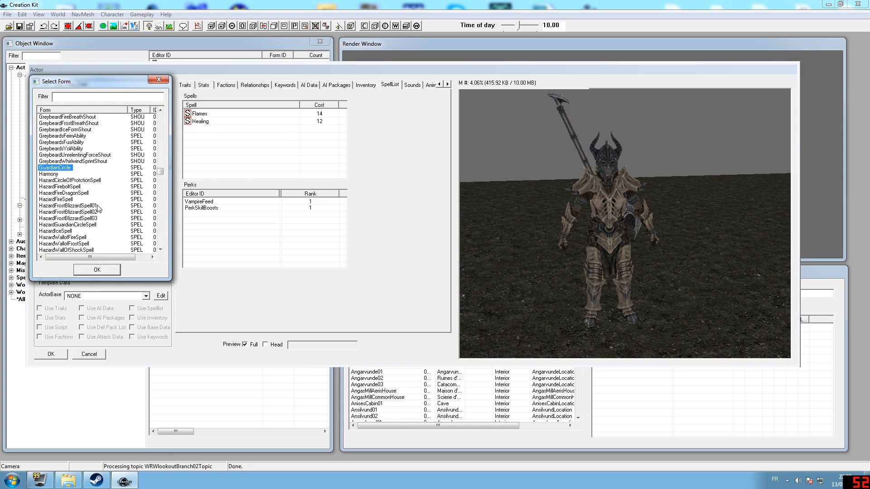
pyautogui.click(97, 269)
# Add doomSteedAbility to the actor's spells.
pyautogui.rightClick(227, 143)
pyautogui.click(235, 146)
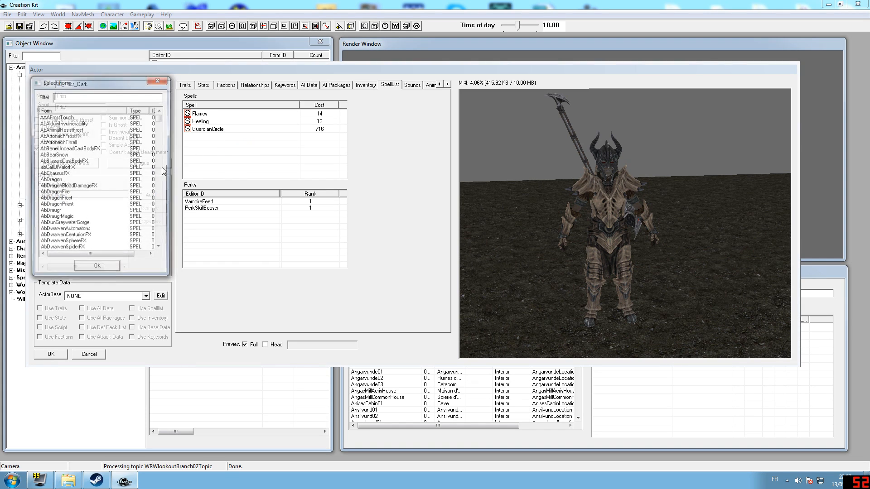
pyautogui.moveTo(160, 117); pyautogui.dragTo(176, 153)
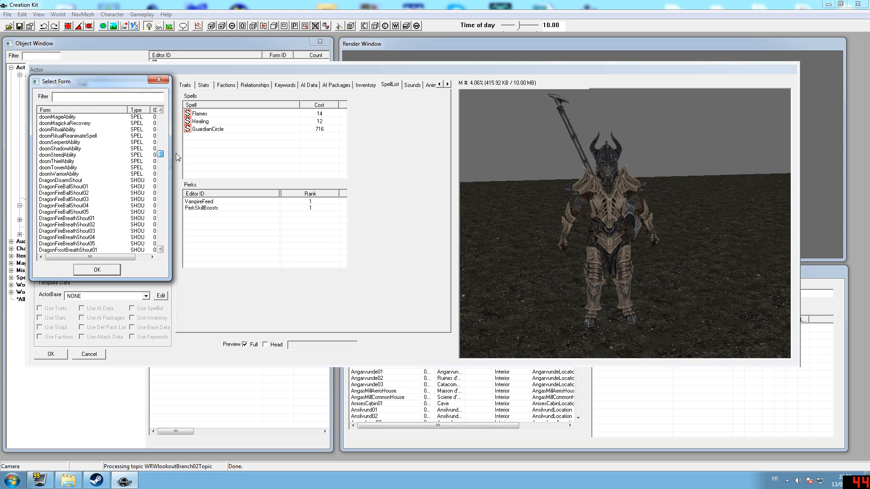
pyautogui.click(68, 154)
pyautogui.click(97, 269)
# Add the AAAFrostTouch spell to the actor's spells.
pyautogui.rightClick(200, 144)
pyautogui.click(217, 149)
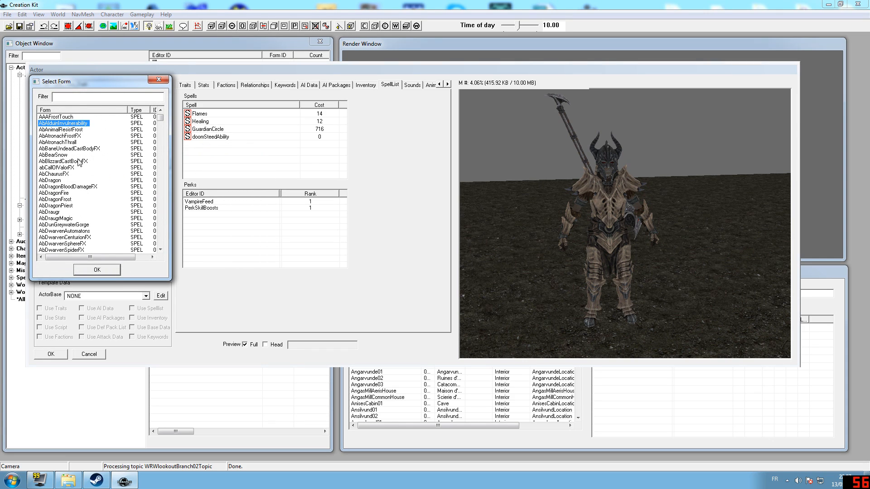
pyautogui.click(68, 118)
pyautogui.click(97, 270)
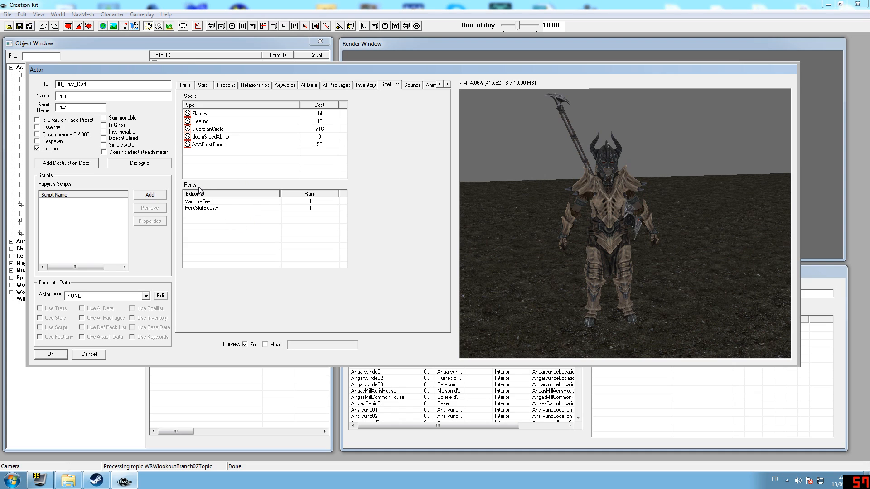
pyautogui.rightClick(208, 219)
pyautogui.click(224, 223)
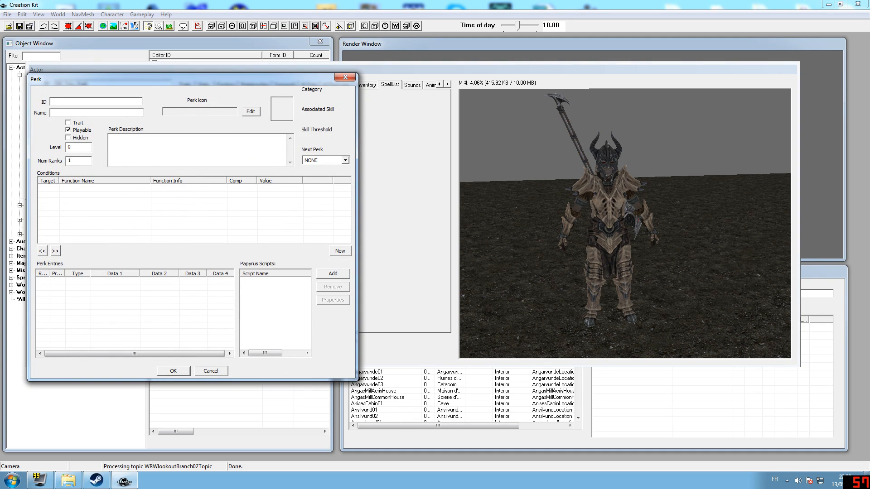
pyautogui.click(345, 78)
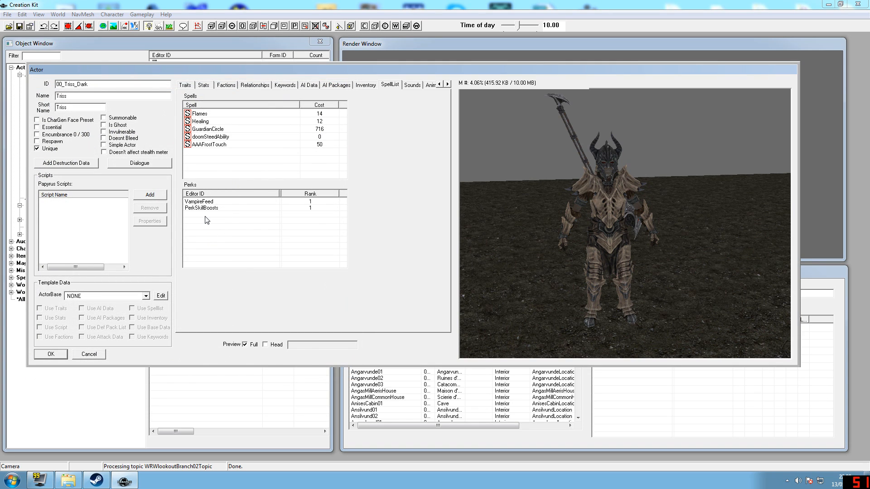
# Examine the actor's sound level options and the audio templates it can inherit sounds from.
pyautogui.click(412, 86)
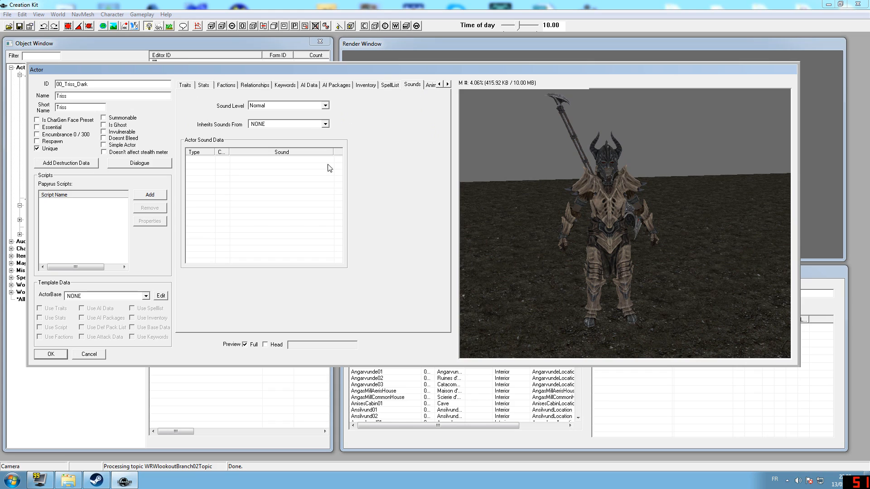
pyautogui.click(295, 106)
pyautogui.click(295, 106)
pyautogui.click(299, 124)
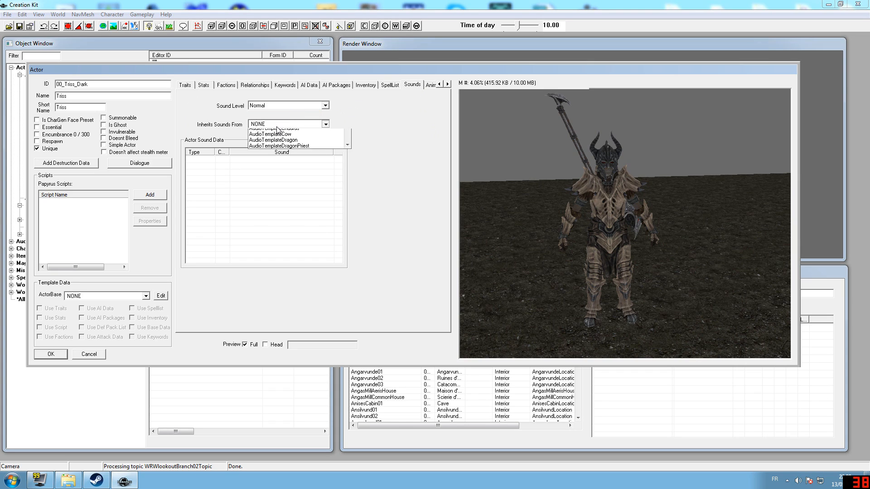
pyautogui.click(362, 121)
pyautogui.click(326, 124)
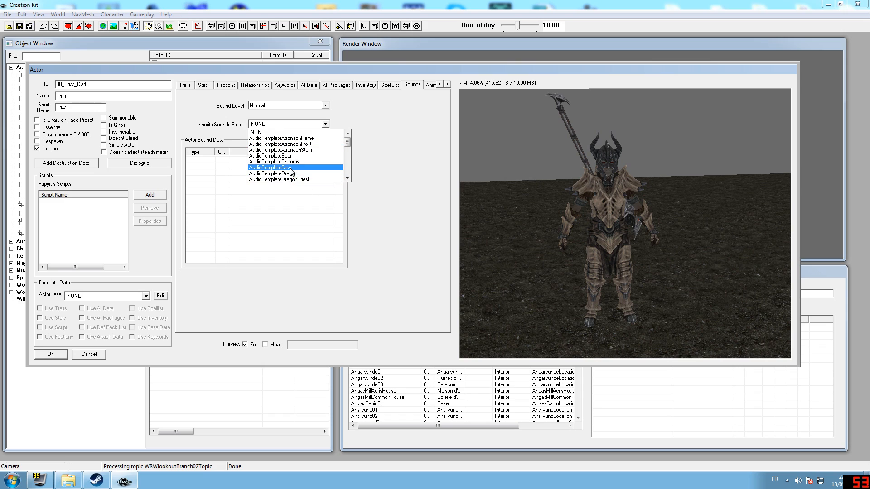
pyautogui.click(379, 115)
# Preview one-handed animations on the actor, including 1HM_AttackLeft, 1HM_AttackForwardSprint, 1HM_AttackPower, 1HM_AttackPowerLeft and 1HM_BlockBashIntro.
pyautogui.click(448, 85)
pyautogui.click(448, 84)
pyautogui.click(448, 84)
pyautogui.click(448, 84)
pyautogui.click(650, 200)
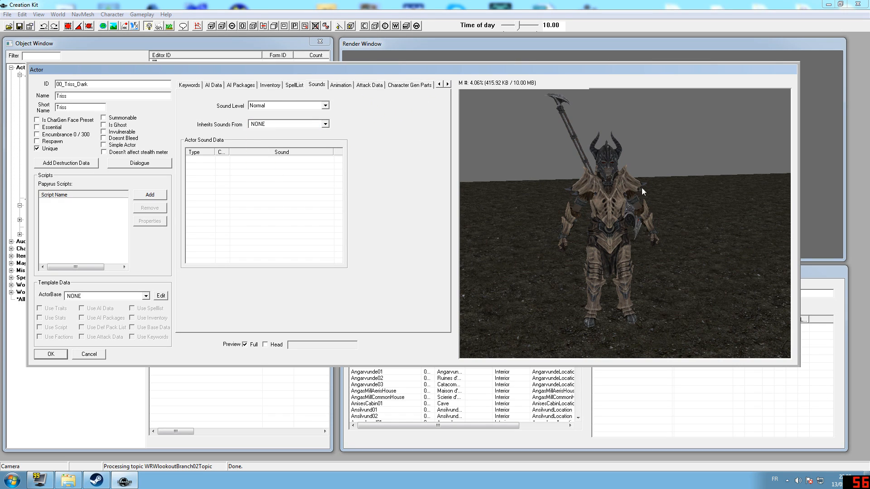
pyautogui.click(339, 86)
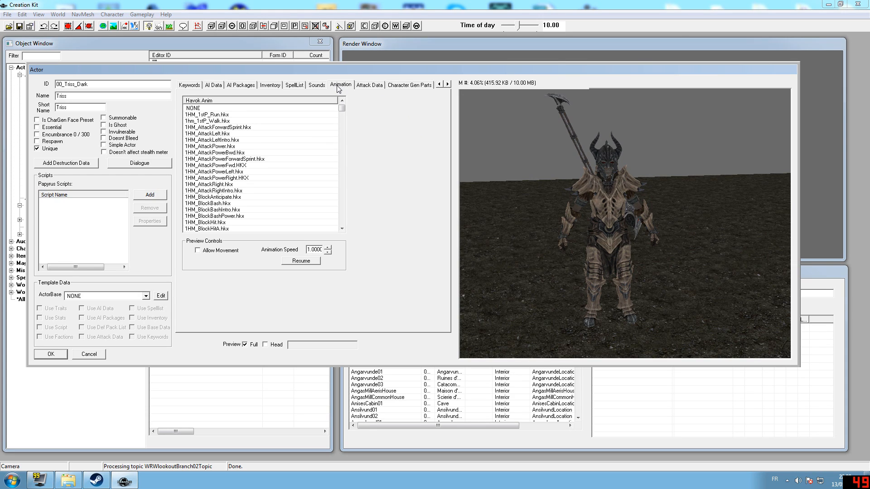
pyautogui.click(228, 121)
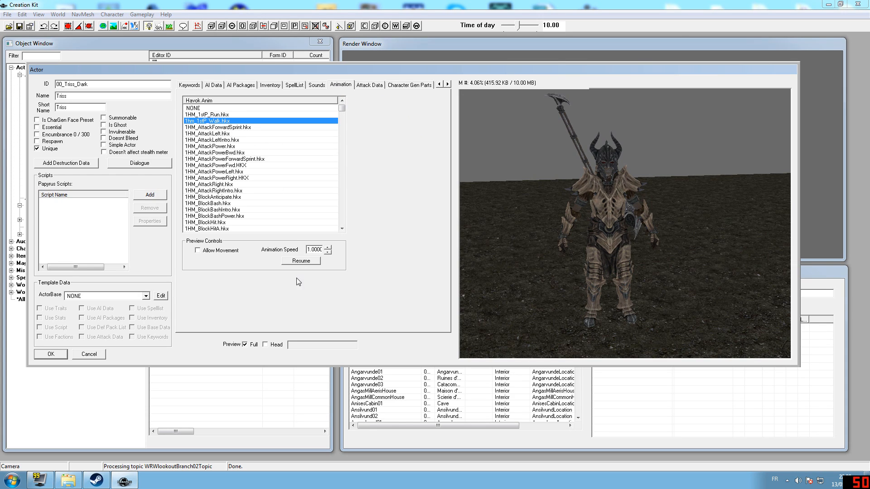
pyautogui.click(236, 135)
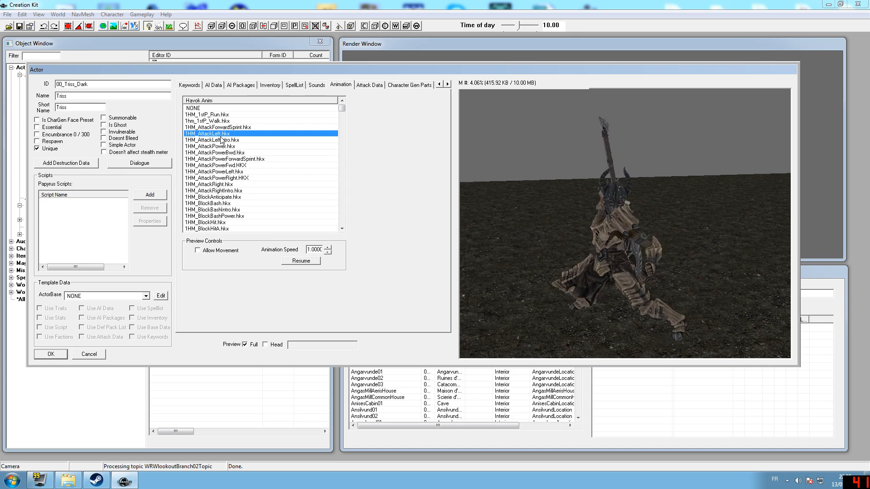
pyautogui.click(235, 127)
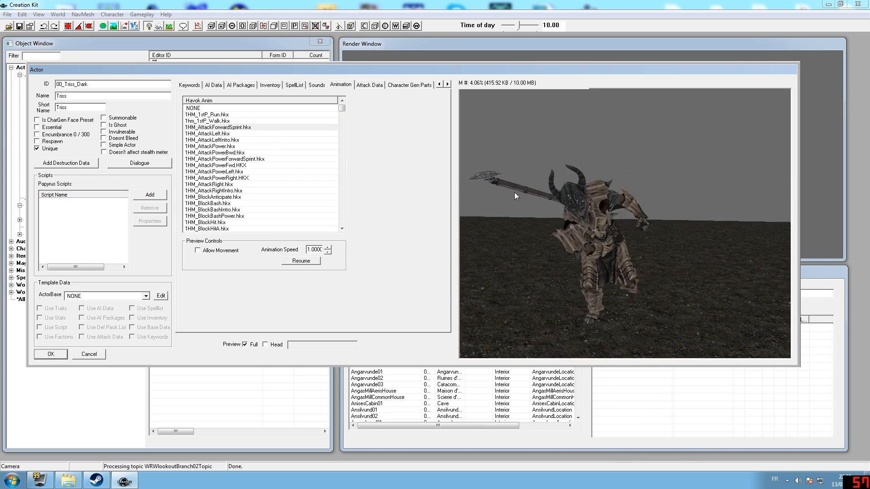
pyautogui.click(221, 146)
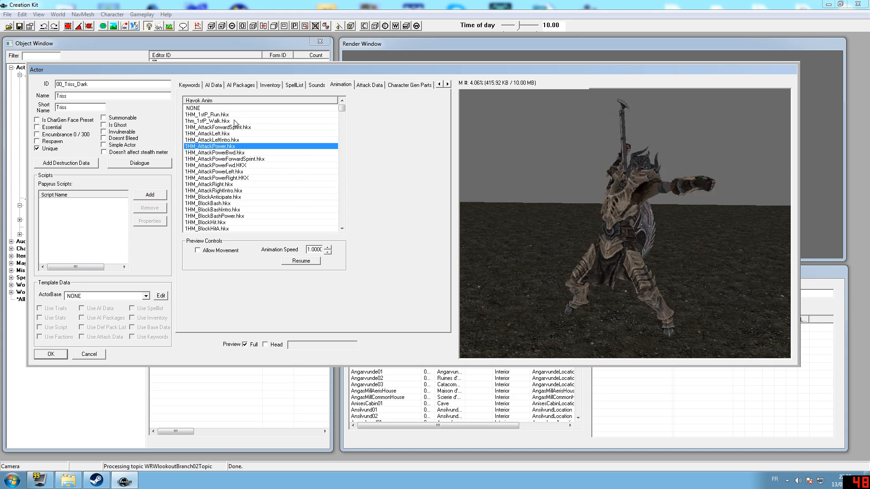
pyautogui.click(221, 172)
pyautogui.click(225, 210)
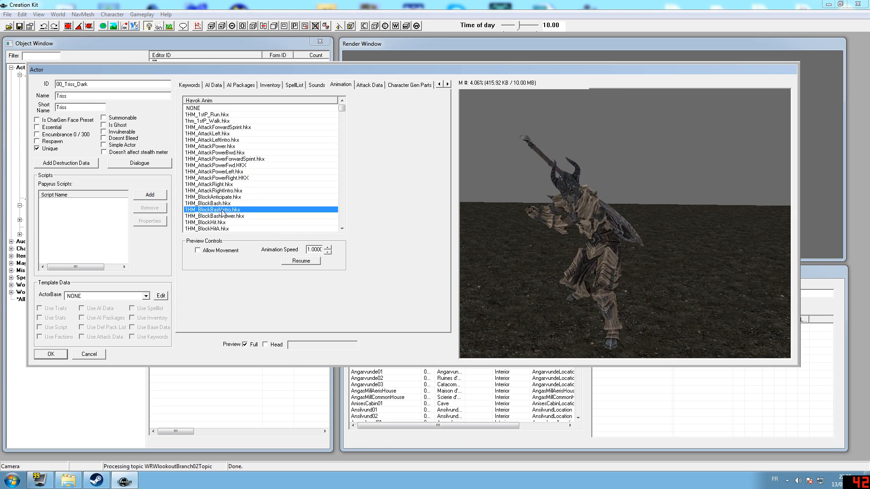
# Preview further one-handed animations on the actor, including 1HM_BlockHitA and 1HM_RunBwdAttackRightIntro.
pyautogui.click(236, 228)
pyautogui.scroll(-3, 236, 232)
pyautogui.click(225, 184)
pyautogui.click(210, 204)
pyautogui.scroll(-4, 211, 206)
pyautogui.click(223, 190)
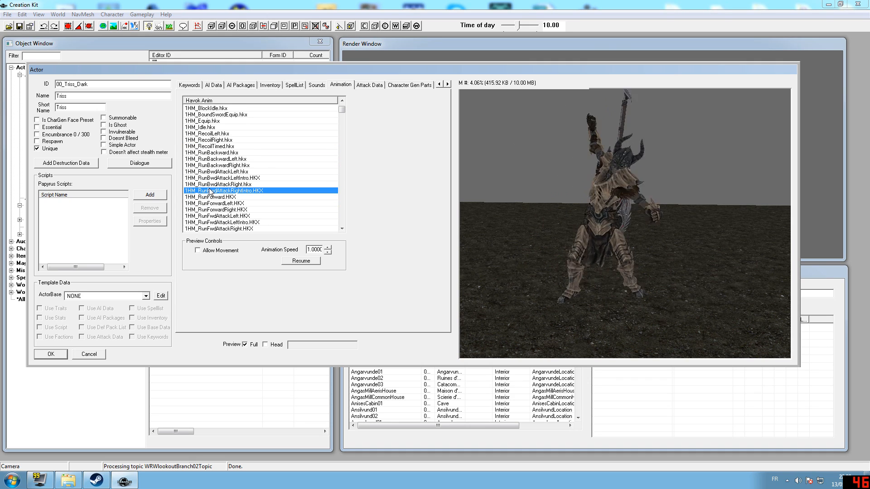
pyautogui.scroll(-4, 217, 193)
pyautogui.click(211, 191)
pyautogui.moveTo(564, 211); pyautogui.dragTo(462, 218)
# Examine the attack data of the DarkElfRace power attacks, including attackPowerStartDualWield and the 2HM and 2HW sprint attacks.
pyautogui.click(369, 85)
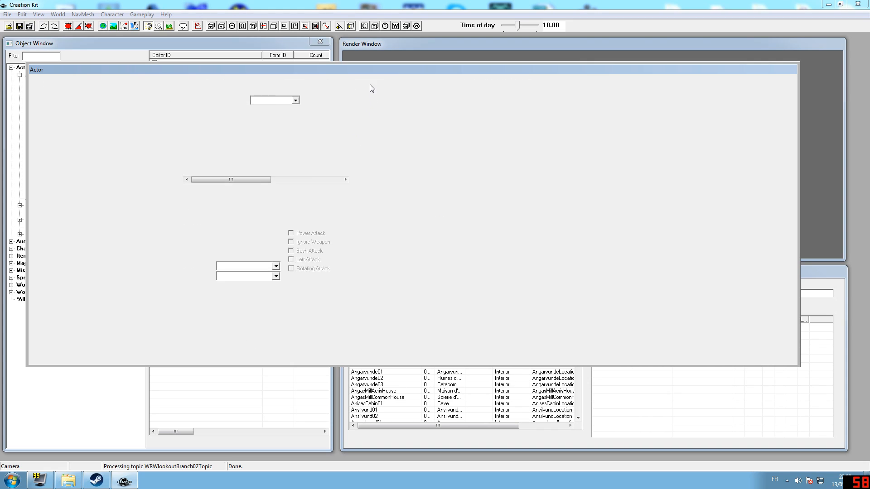
pyautogui.click(246, 129)
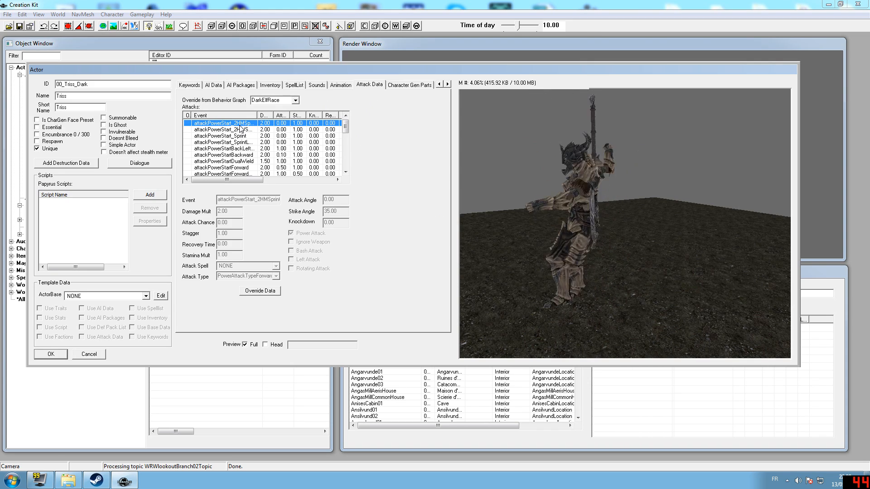
pyautogui.click(225, 143)
pyautogui.click(225, 161)
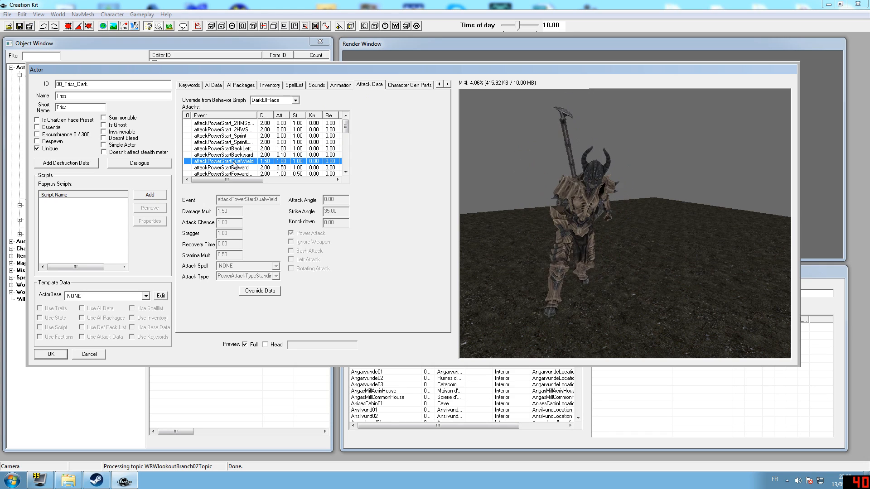
pyautogui.click(239, 136)
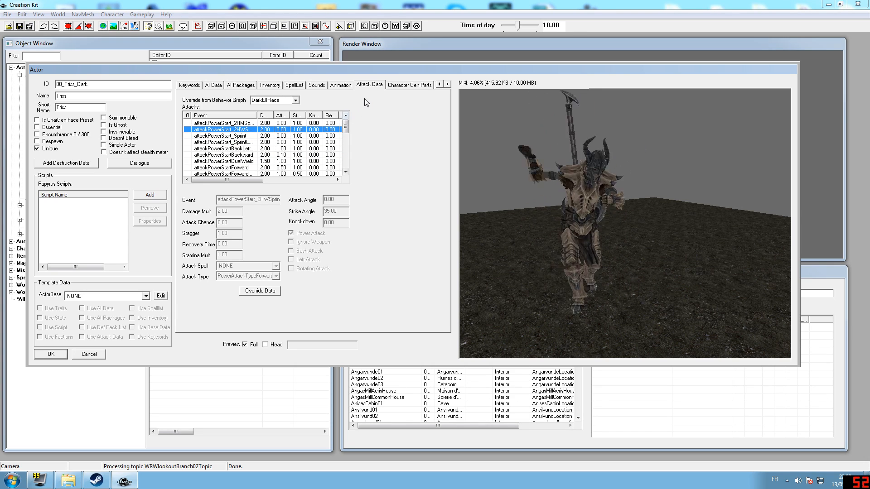
pyautogui.click(247, 124)
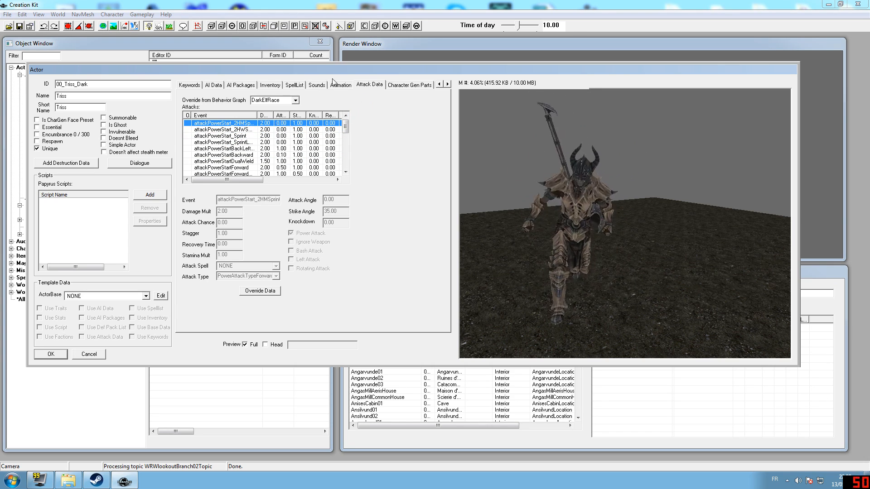
# Stop the playing preview animation by selecting NONE in the animation list, dismissing the loading warning.
pyautogui.click(340, 85)
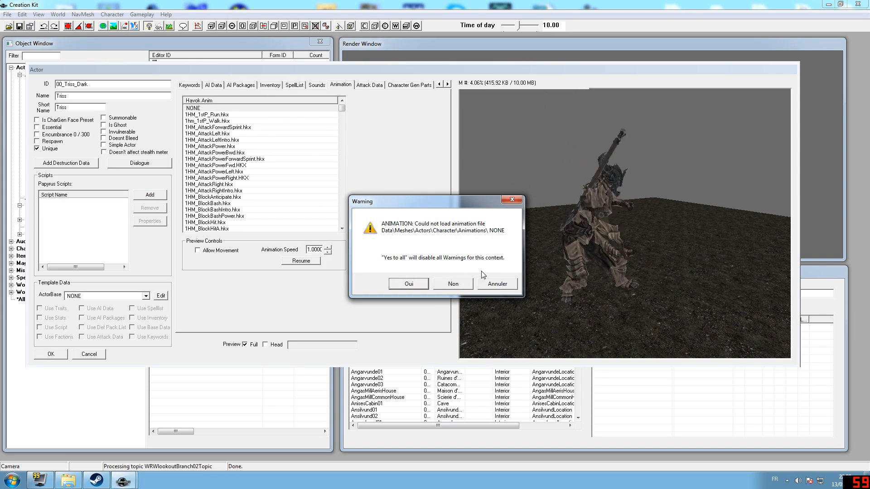
pyautogui.click(503, 284)
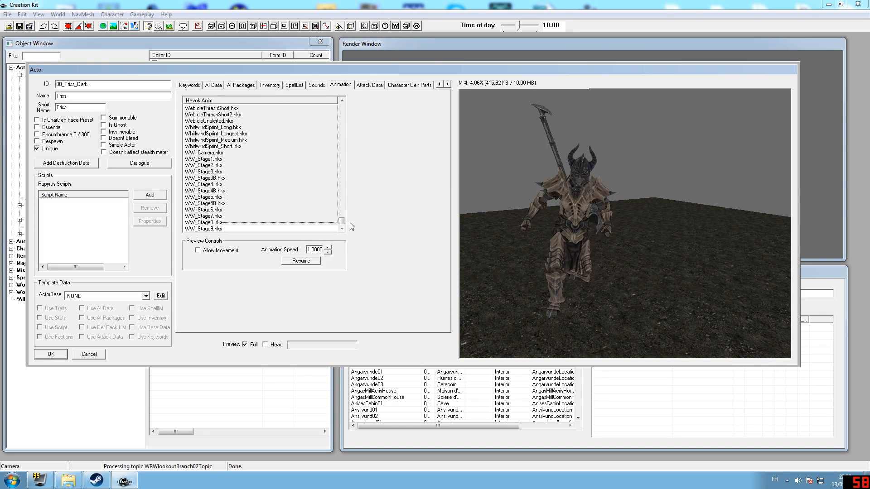
pyautogui.moveTo(344, 222); pyautogui.dragTo(342, 103)
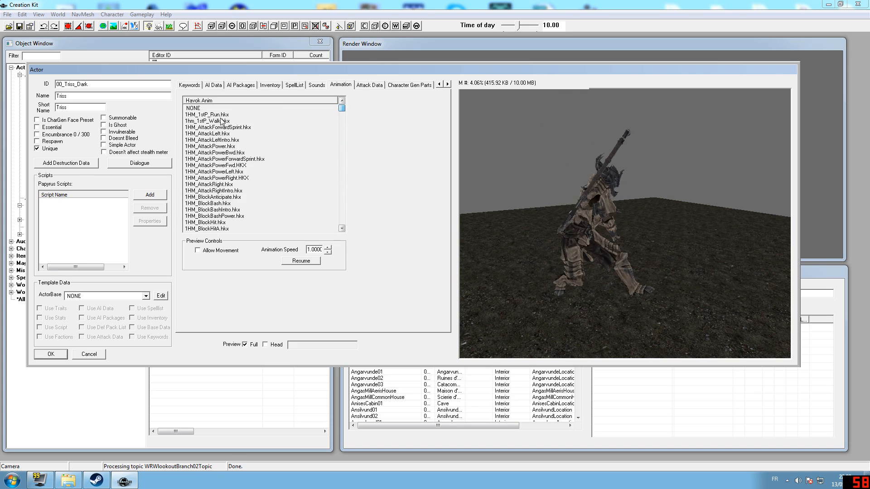
pyautogui.click(195, 108)
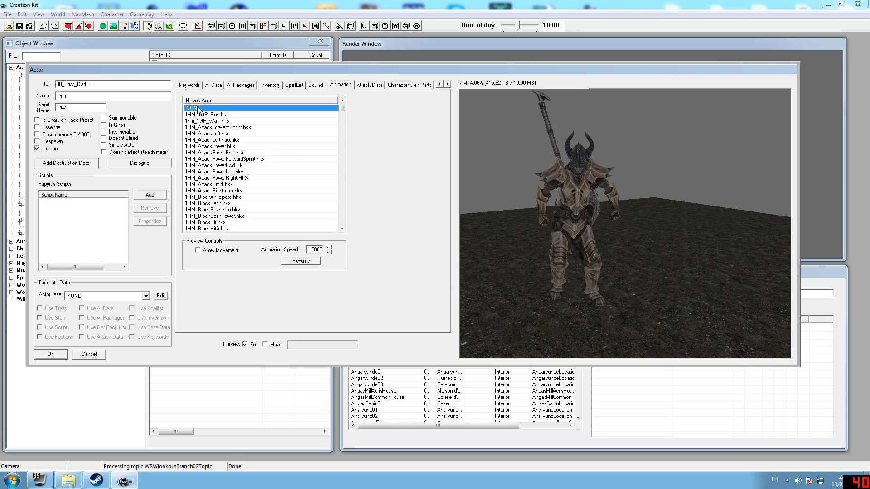
pyautogui.press('Down')
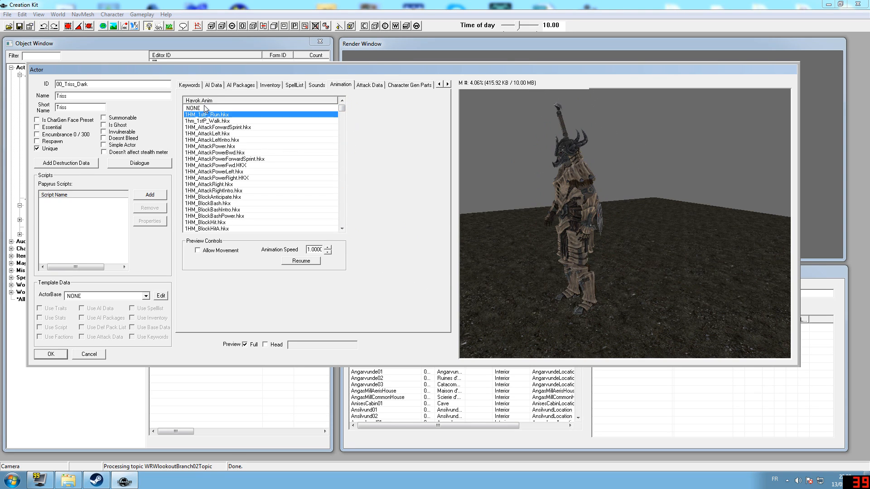
pyautogui.click(205, 109)
# Compare the damage multipliers of the actor's attack events, widening the Dmg Mult column for reading.
pyautogui.click(368, 85)
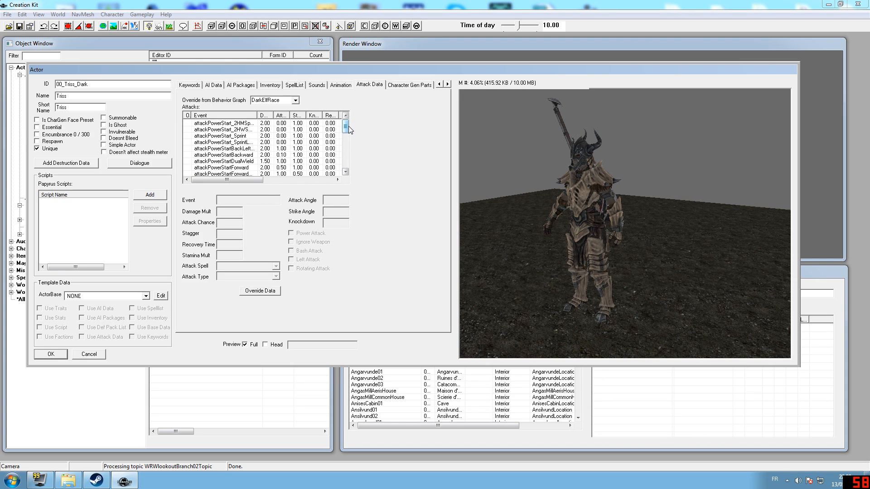
pyautogui.moveTo(338, 116); pyautogui.dragTo(297, 118)
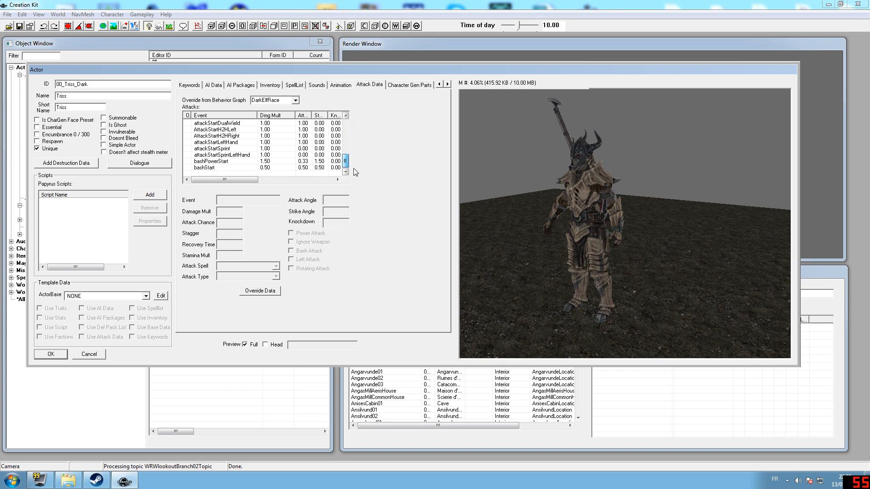
pyautogui.click(272, 125)
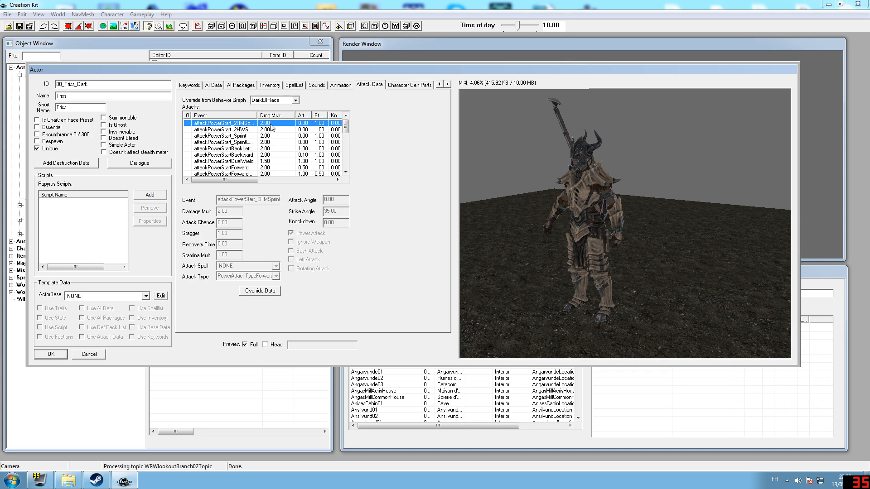
pyautogui.click(272, 135)
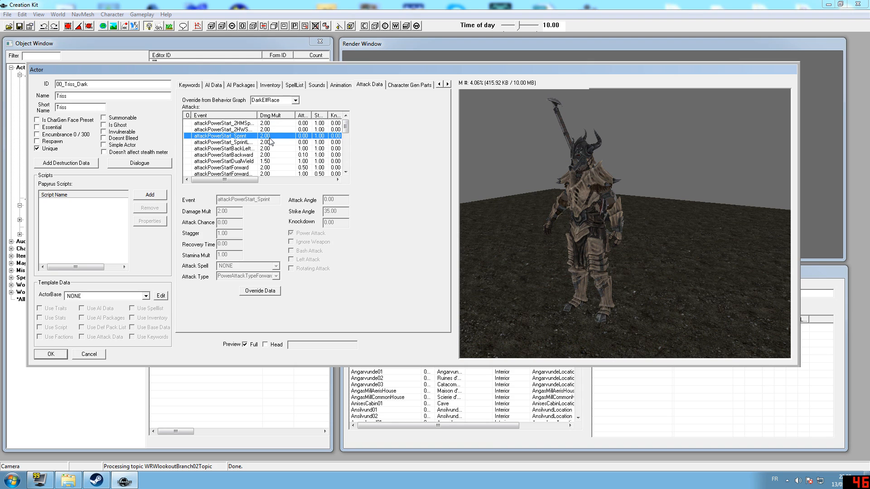
pyautogui.click(275, 123)
pyautogui.click(274, 129)
# Set the SkinTone layer's face tinting preset to DarkElfSkinFemale04 and refresh the full-body preview.
pyautogui.click(401, 85)
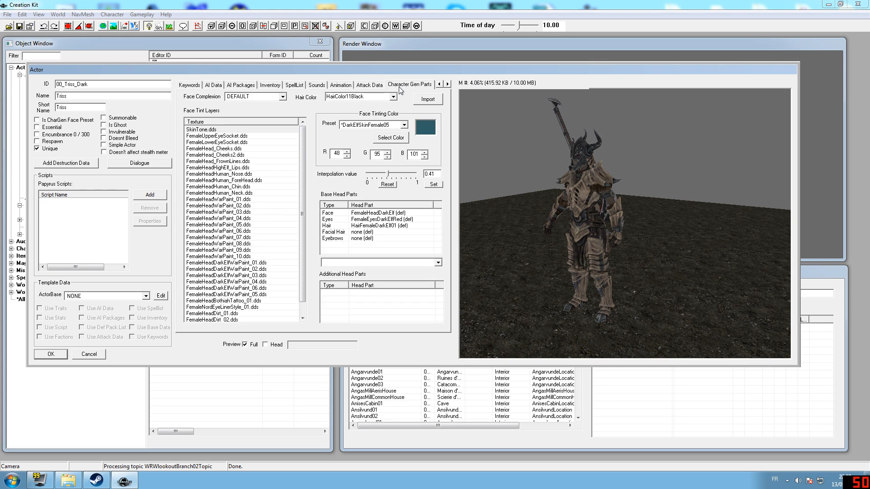
pyautogui.scroll(5, 643, 184)
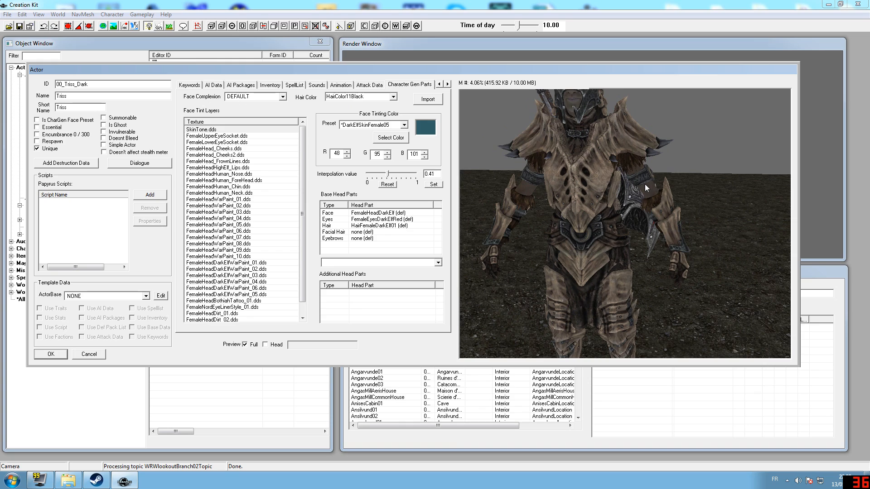
pyautogui.scroll(-1, 645, 184)
pyautogui.moveTo(610, 148); pyautogui.dragTo(549, 155)
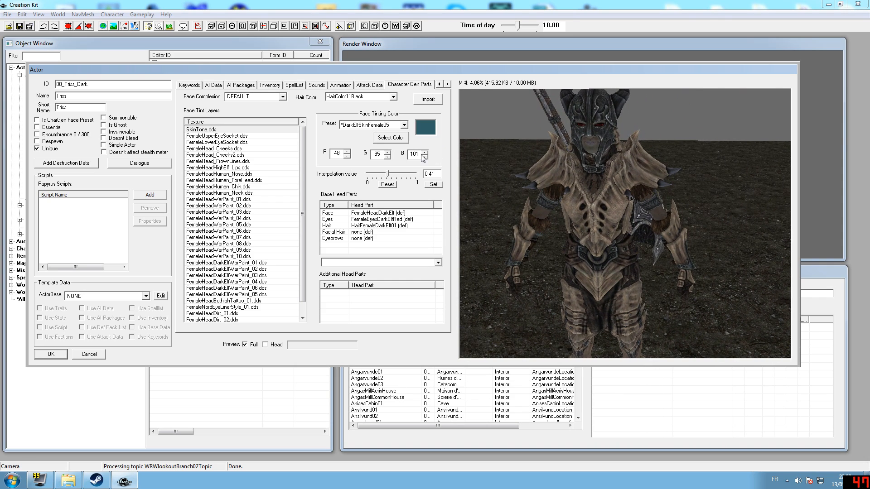
pyautogui.click(403, 125)
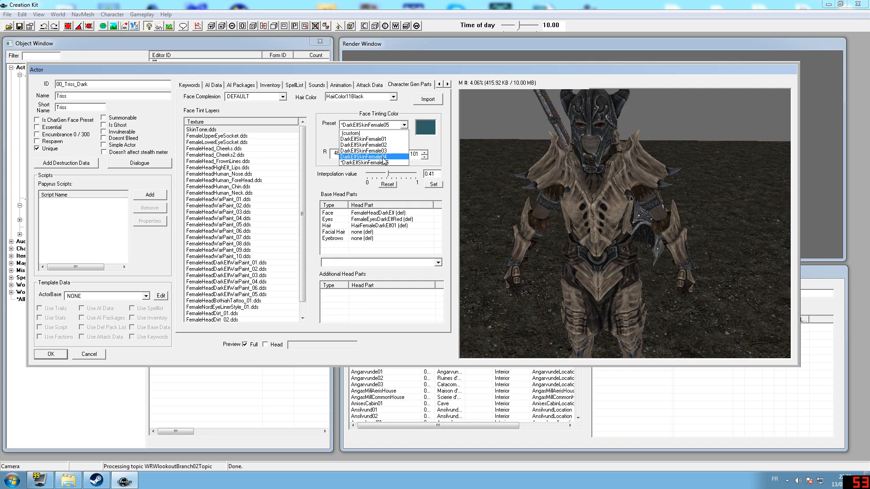
pyautogui.click(364, 157)
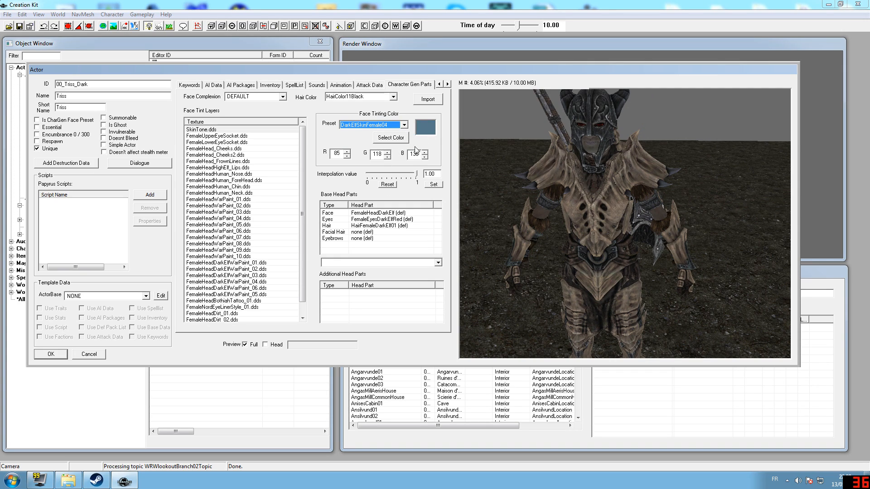
pyautogui.click(244, 345)
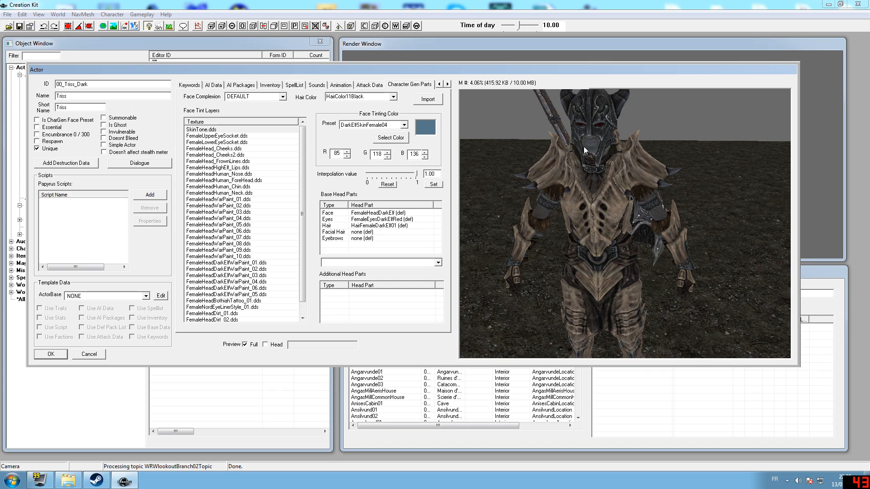
# Give the SkinTone layer a custom red tint of R 206, G 4, B 4 and refresh the full-body preview.
pyautogui.click(404, 125)
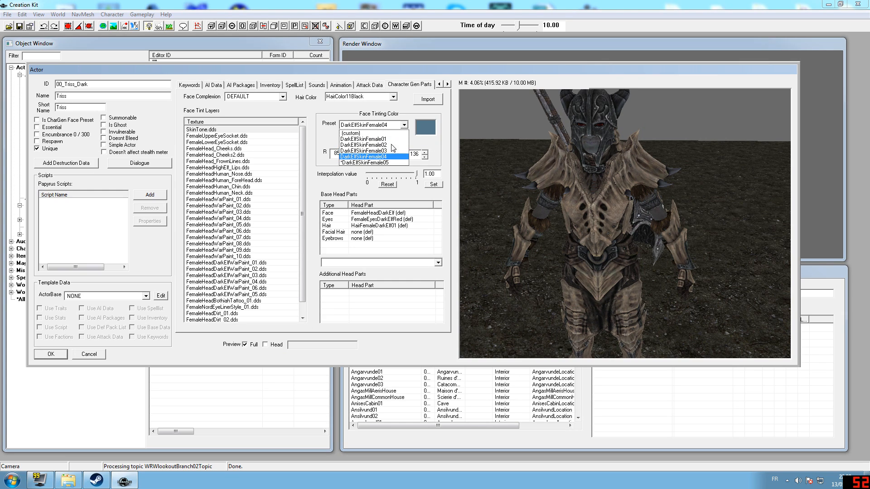
pyautogui.click(365, 134)
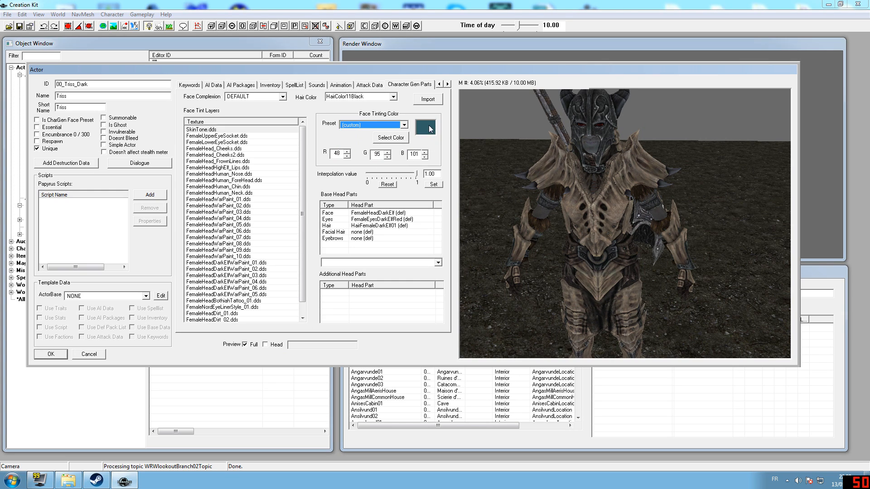
pyautogui.click(390, 138)
pyautogui.moveTo(159, 119); pyautogui.dragTo(136, 92)
pyautogui.click(230, 144)
pyautogui.click(229, 140)
pyautogui.click(49, 213)
pyautogui.doubleClick(245, 343)
pyautogui.moveTo(593, 222); pyautogui.dragTo(480, 190, button='middle')
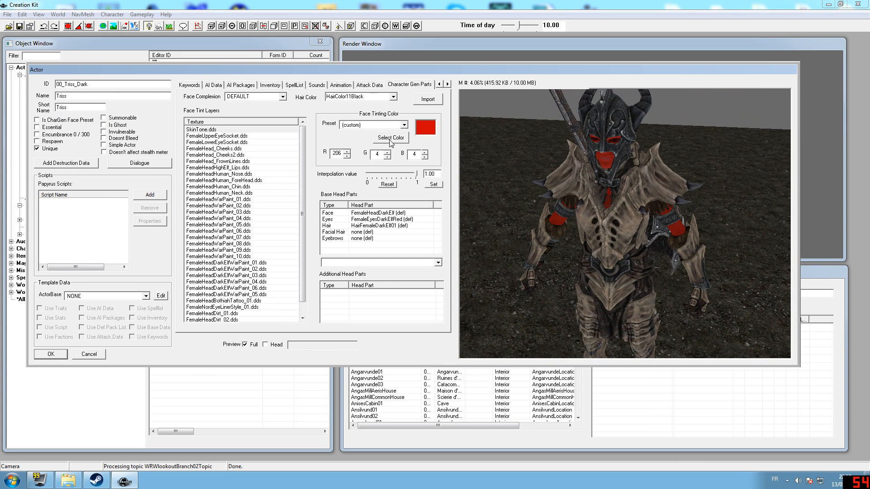
# Try lower interpolation values for the red skin tint and check the actor in the preview.
pyautogui.moveTo(416, 177); pyautogui.dragTo(390, 177)
pyautogui.moveTo(634, 166); pyautogui.dragTo(594, 162)
pyautogui.moveTo(393, 176); pyautogui.dragTo(356, 181)
pyautogui.moveTo(751, 162); pyautogui.dragTo(661, 180)
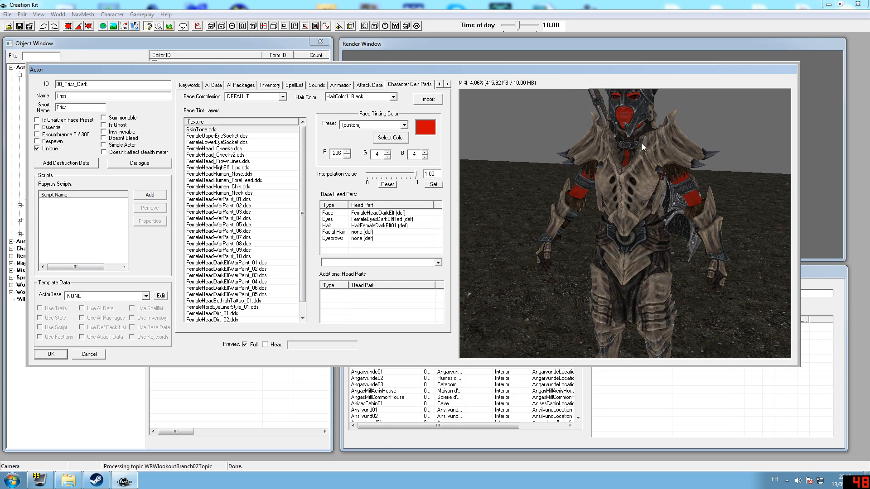
pyautogui.moveTo(641, 137); pyautogui.dragTo(632, 152)
# Change the custom skin tint to a dark teal of R 21, G 60, B 68 and check it in the full-body preview.
pyautogui.click(391, 137)
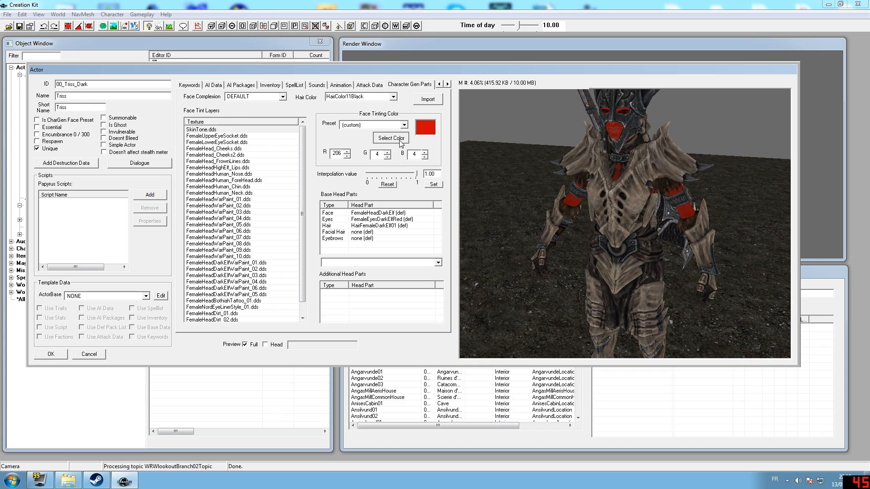
pyautogui.moveTo(232, 140); pyautogui.dragTo(178, 129)
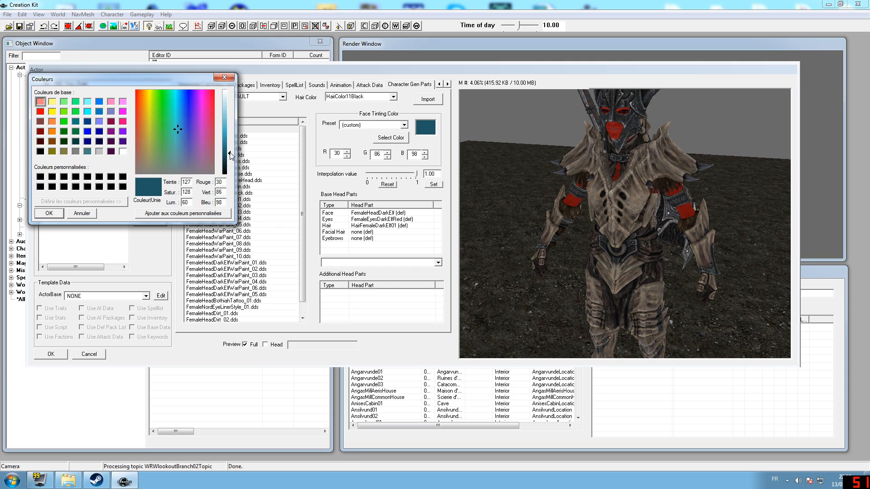
pyautogui.moveTo(229, 153); pyautogui.dragTo(229, 159)
pyautogui.click(57, 215)
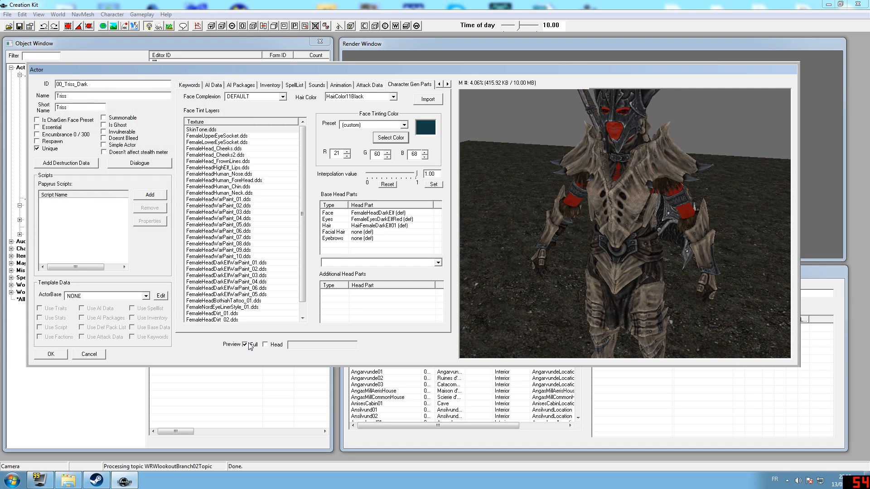
pyautogui.moveTo(707, 174); pyautogui.dragTo(497, 175)
# Set the FemaleUpperEyeSocket layer's tint preset to BluishTintLight and refresh the full-body preview.
pyautogui.click(217, 136)
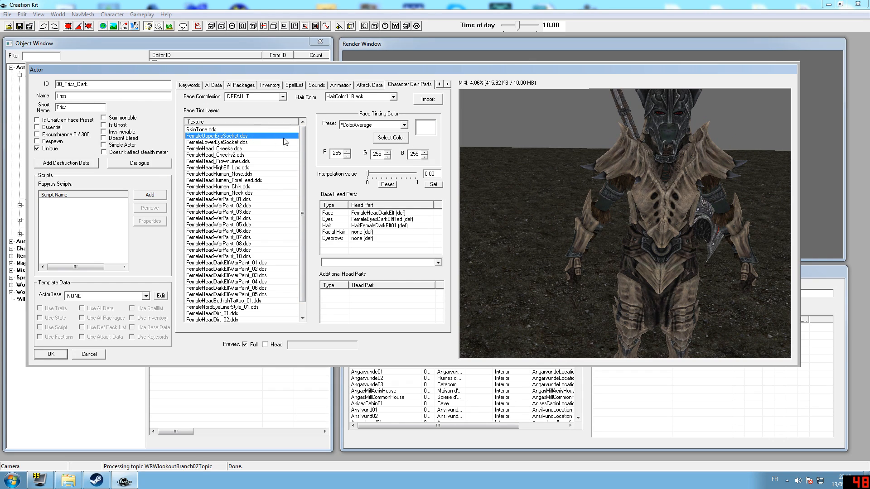
pyautogui.click(403, 125)
pyautogui.click(394, 141)
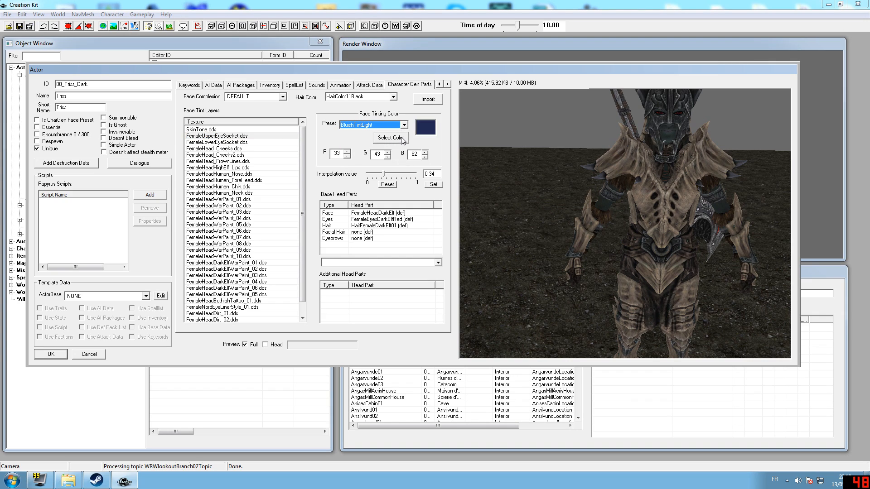
pyautogui.click(243, 345)
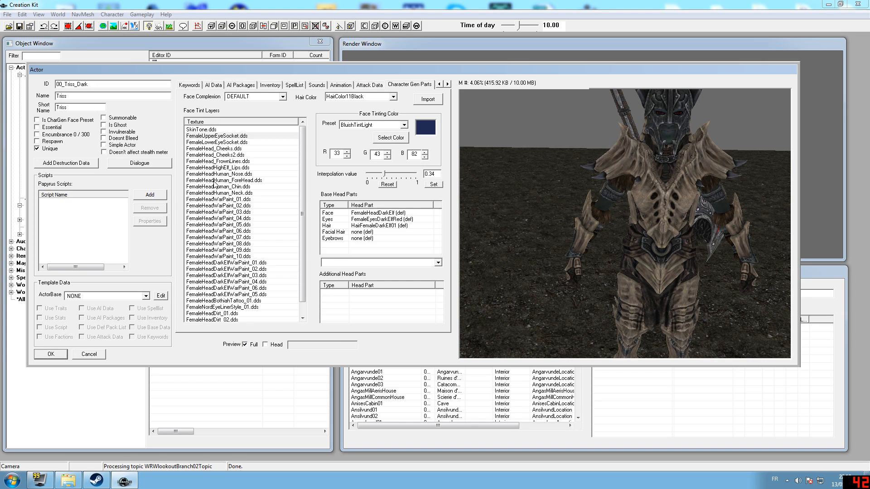
# Set the FemaleHeadHighElf_Lips layer's tint preset to RedTintDark and refresh the full-body preview.
pyautogui.click(229, 149)
pyautogui.click(238, 168)
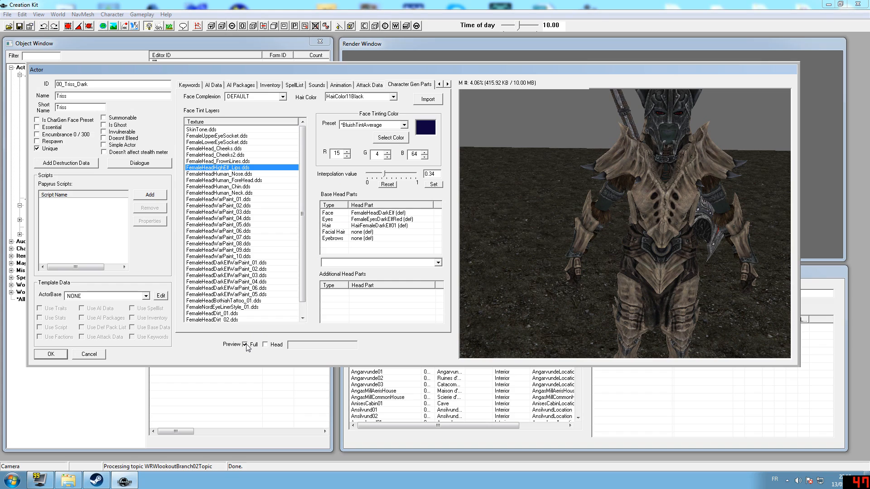
pyautogui.click(404, 125)
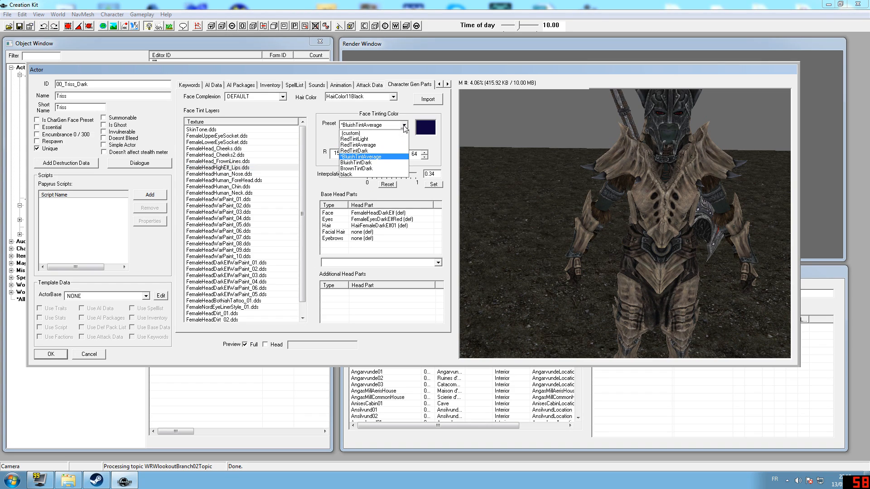
pyautogui.click(366, 152)
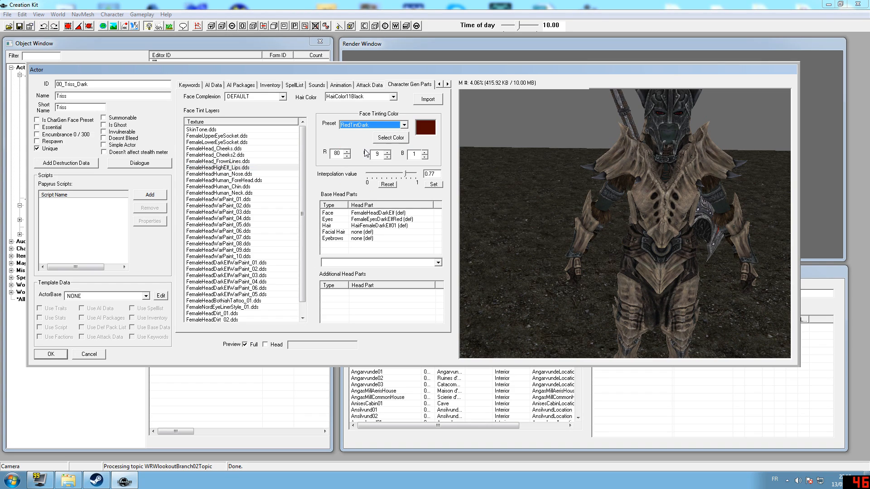
pyautogui.click(247, 345)
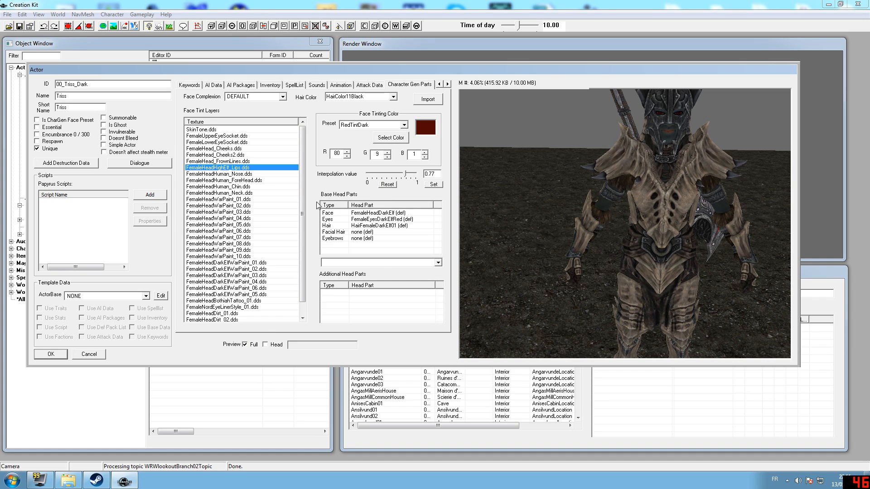
# Change the actor's default outfit to ArmorDaedricOutfitNoHelmet and check it in the full-body preview.
pyautogui.click(374, 86)
pyautogui.click(340, 86)
pyautogui.click(317, 86)
pyautogui.click(294, 86)
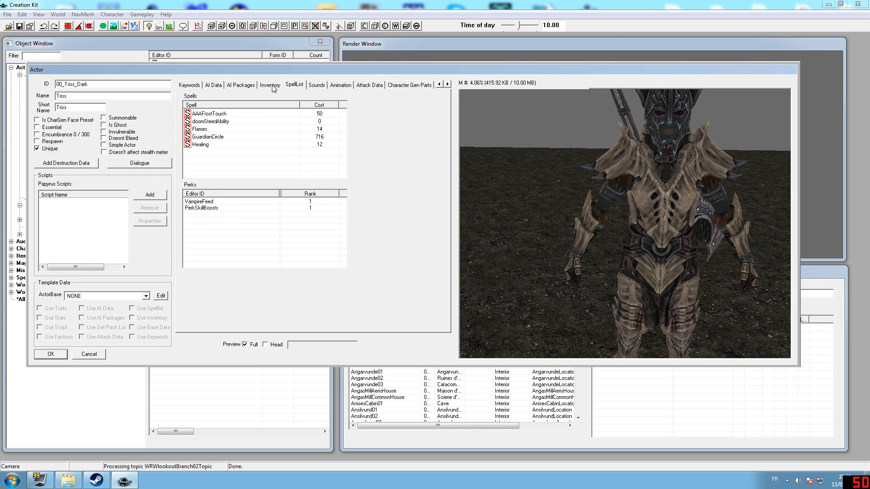
pyautogui.click(252, 86)
pyautogui.click(270, 86)
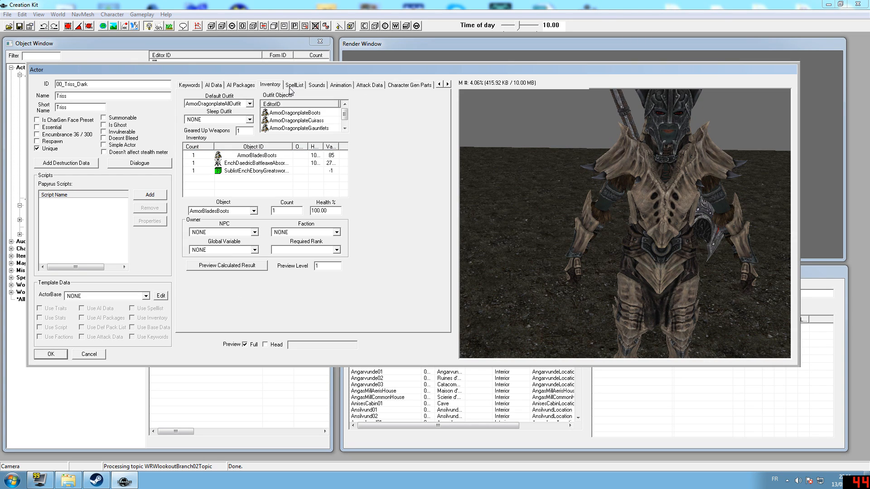
pyautogui.click(249, 105)
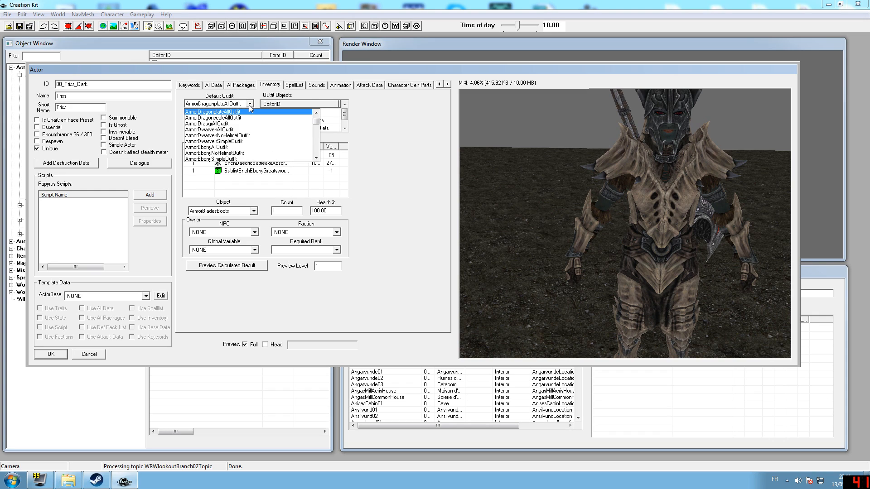
pyautogui.scroll(3, 244, 117)
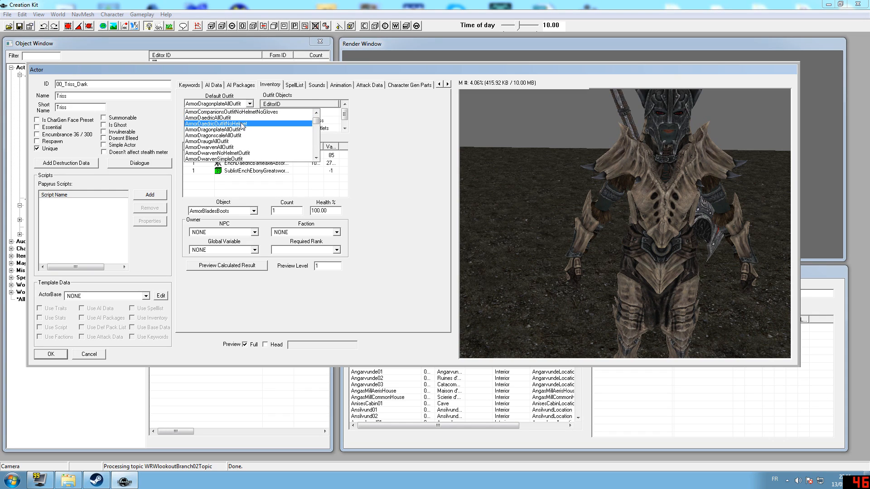
pyautogui.click(242, 126)
pyautogui.click(248, 344)
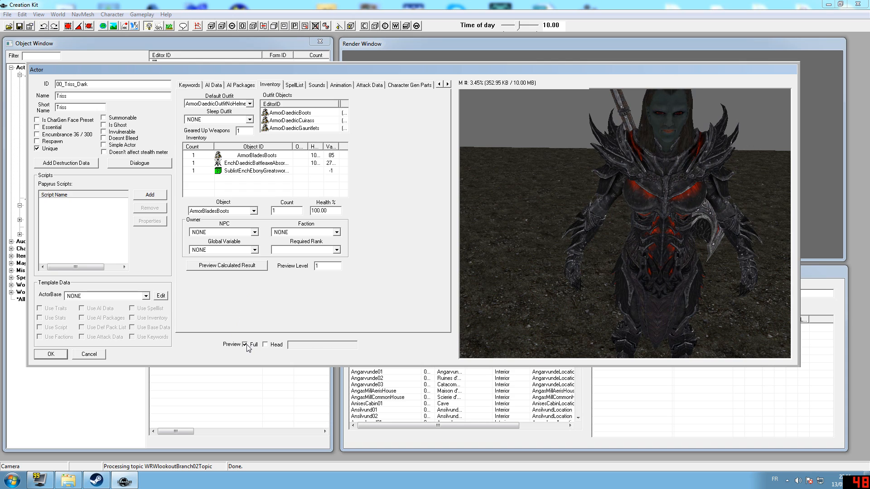
pyautogui.moveTo(589, 199); pyautogui.dragTo(691, 212, button='middle')
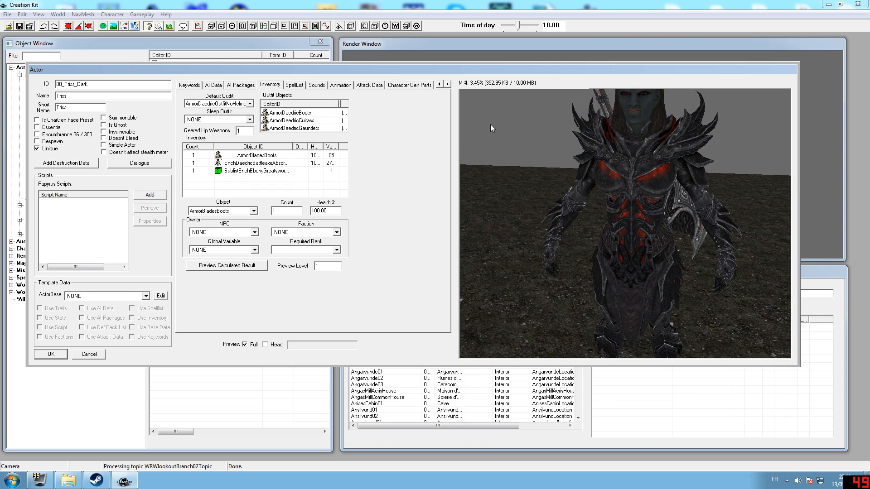
# Return to the character generation parts and look at the options for the Face base head part.
pyautogui.click(294, 85)
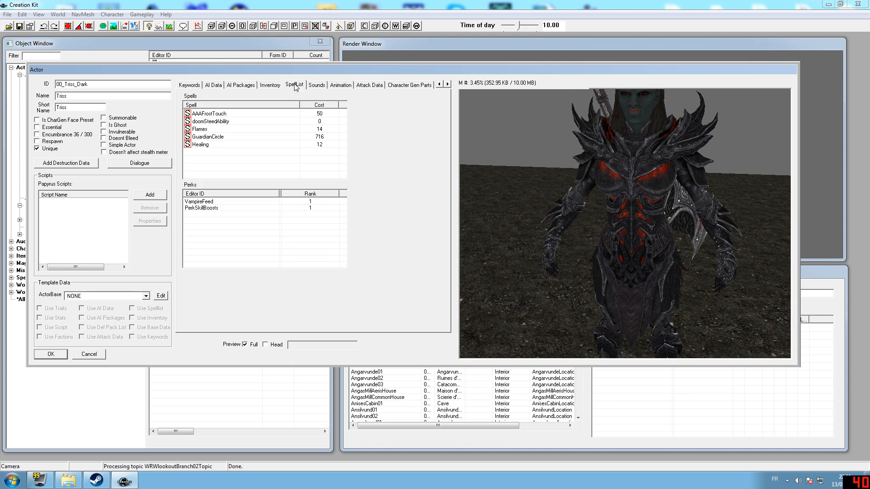
pyautogui.click(316, 86)
pyautogui.click(340, 85)
pyautogui.click(369, 86)
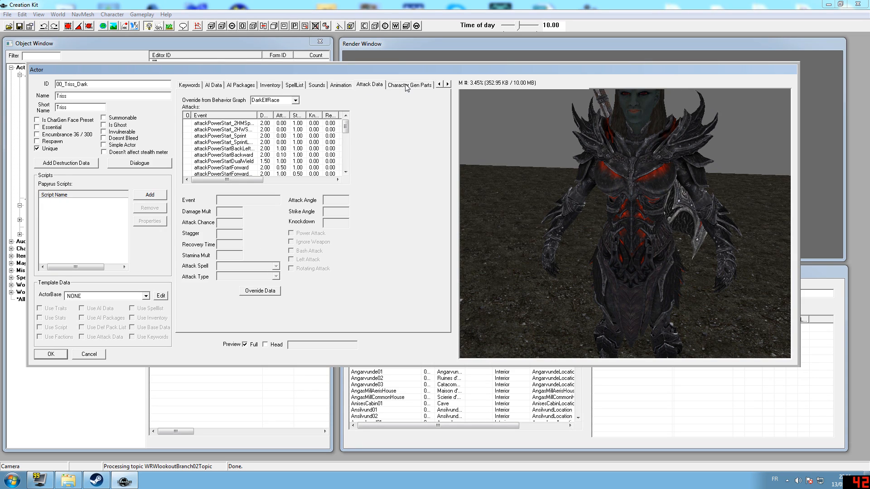
pyautogui.click(406, 85)
pyautogui.click(383, 213)
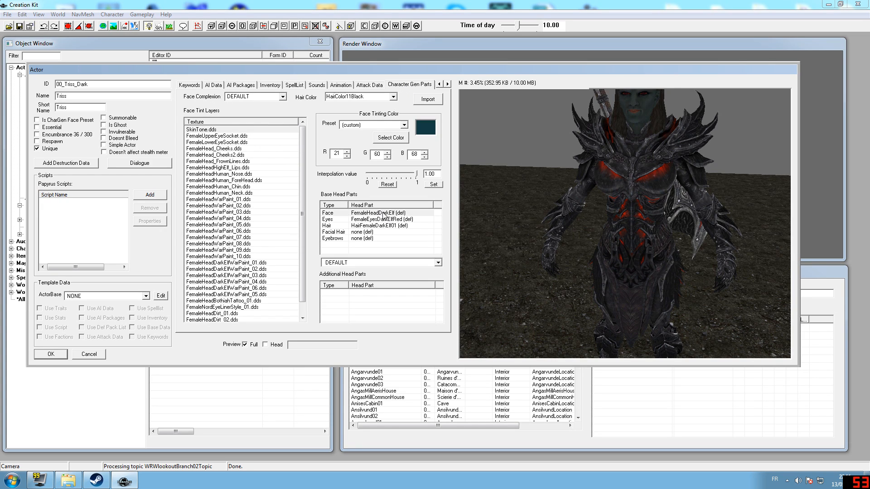
pyautogui.click(406, 262)
pyautogui.click(379, 217)
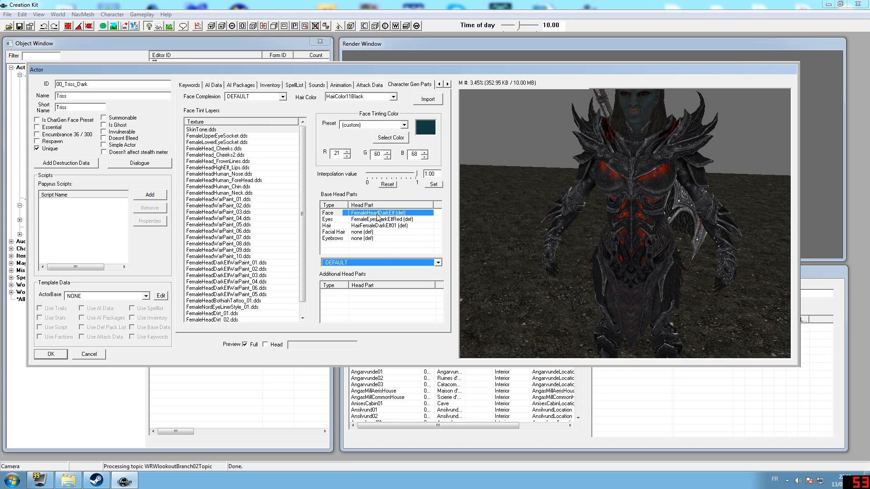
# Set the Eyes base head part to FemaleEyesDarkElfDeepRed2BlindRight and check it in the head-only preview.
pyautogui.click(376, 221)
pyautogui.click(380, 263)
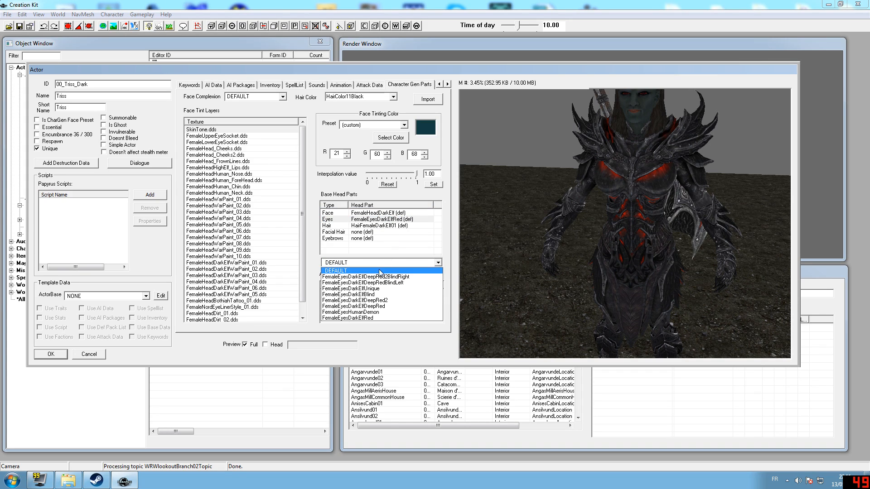
pyautogui.click(380, 277)
pyautogui.scroll(2, 689, 189)
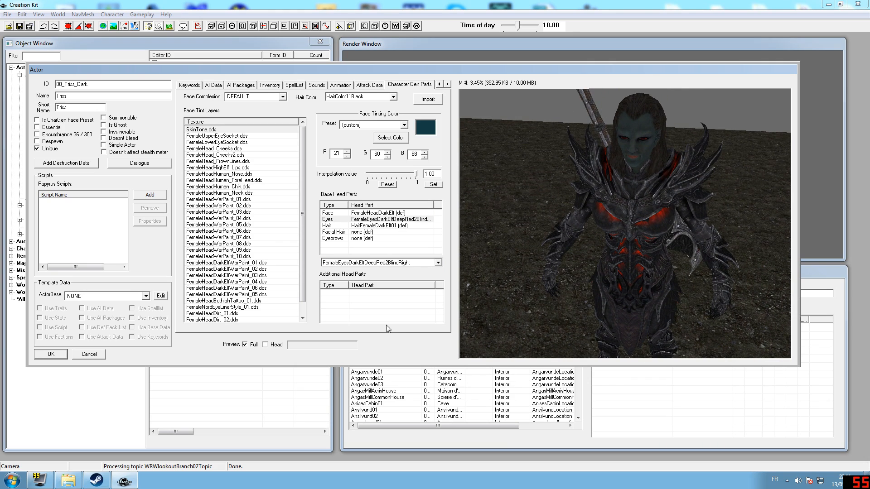
pyautogui.scroll(4, 637, 173)
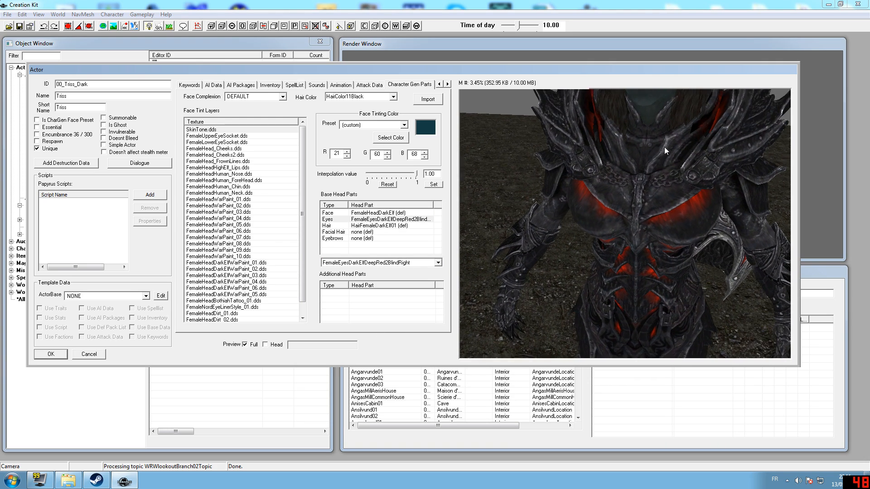
pyautogui.moveTo(664, 146); pyautogui.dragTo(677, 128)
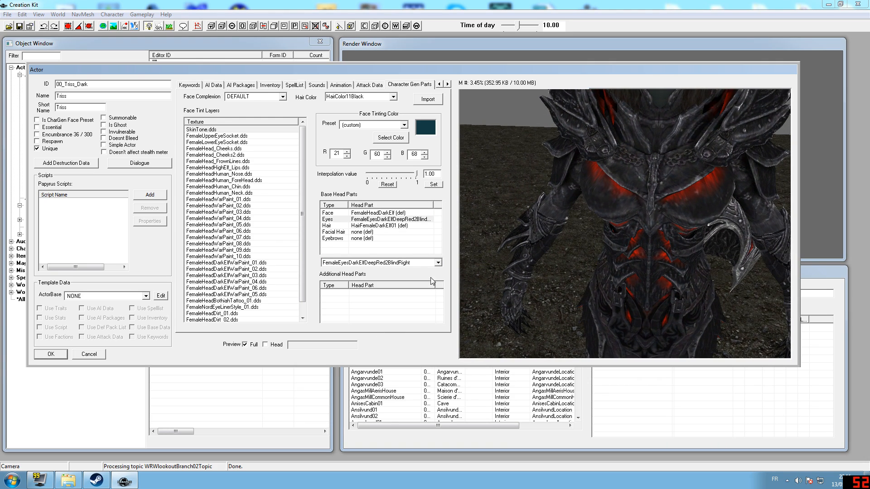
pyautogui.moveTo(584, 234); pyautogui.dragTo(652, 230)
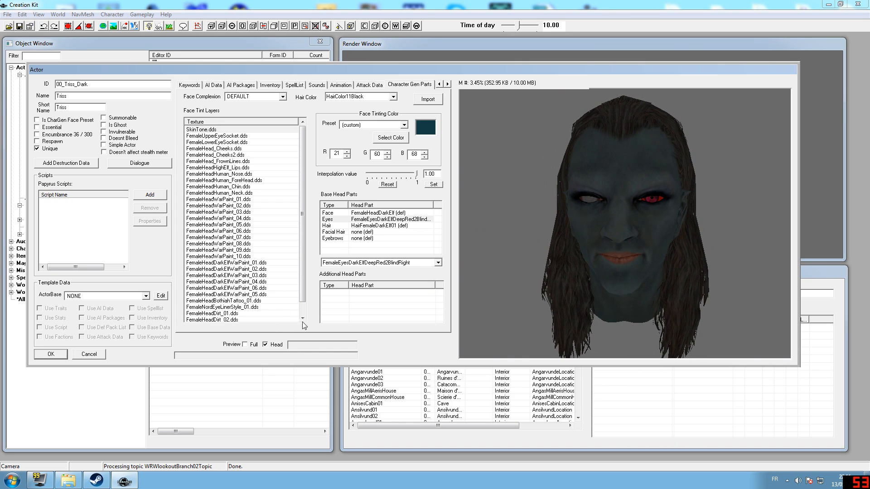
# Try the FemaleEyesDarkElfDeepRedBlindLeft and FemaleEyesDarkElfUnique options for the Eyes head part in the head preview.
pyautogui.click(383, 220)
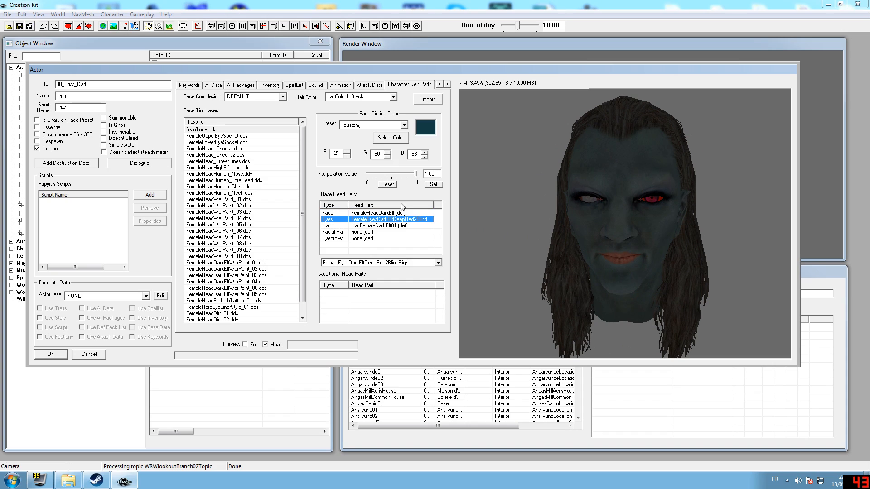
pyautogui.click(370, 212)
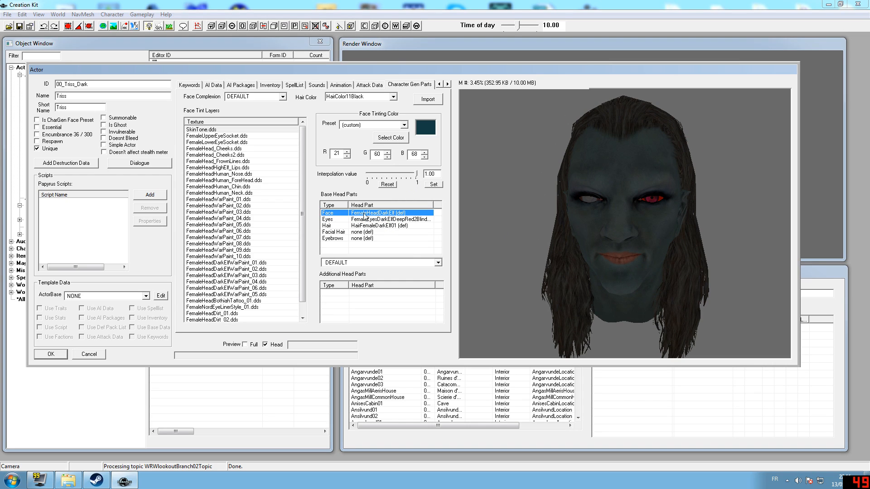
pyautogui.click(355, 220)
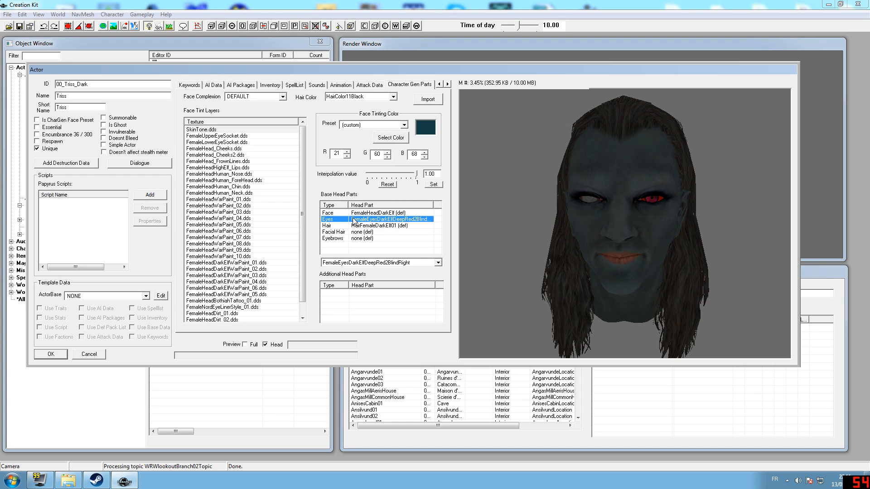
pyautogui.click(407, 263)
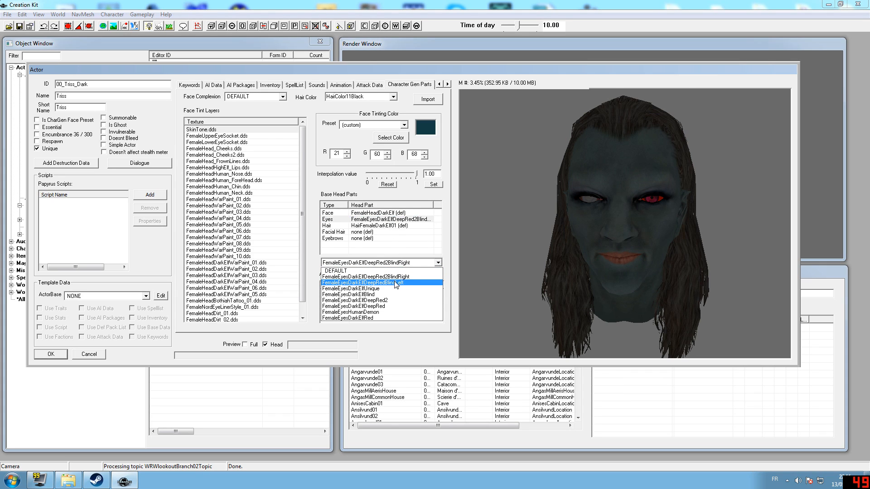
pyautogui.click(390, 288)
pyautogui.click(384, 263)
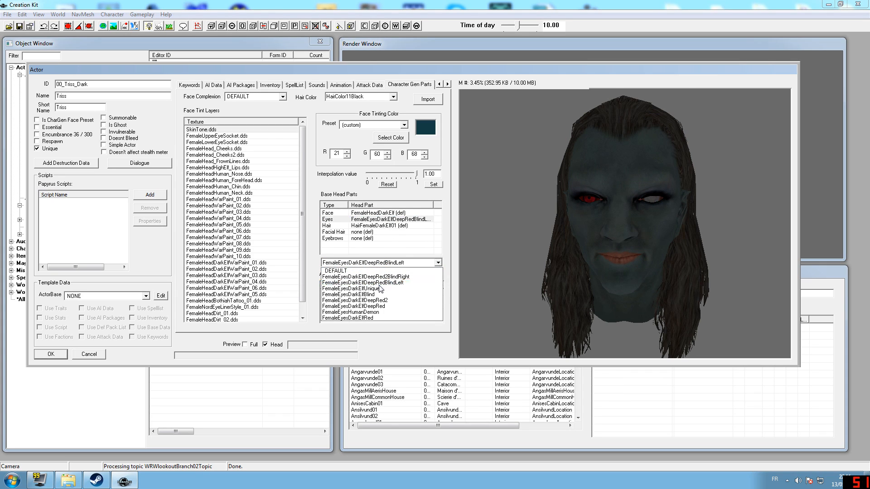
pyautogui.click(382, 273)
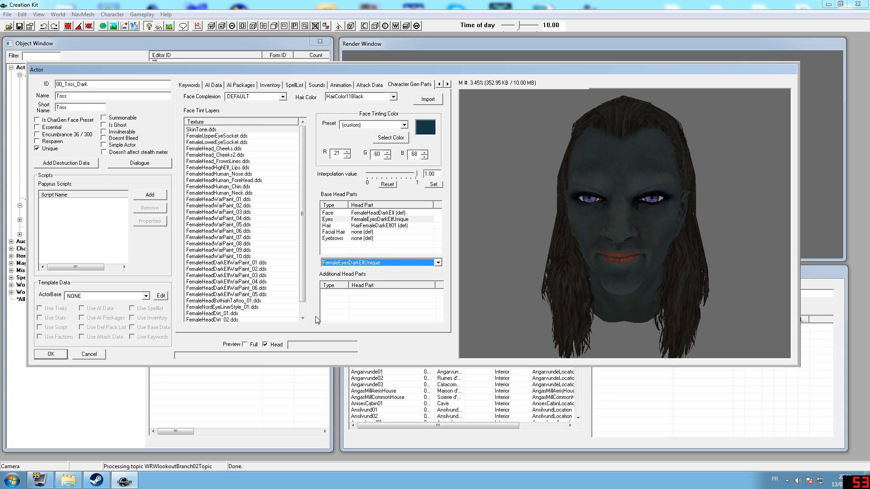
# Try further Dark Elf eye variants, including FemaleEyesDarkElfDeepRed2 and FemaleEyesDarkElfDeepRed, in the head preview.
pyautogui.click(403, 263)
pyautogui.click(385, 292)
pyautogui.click(396, 262)
pyautogui.click(374, 304)
pyautogui.click(397, 266)
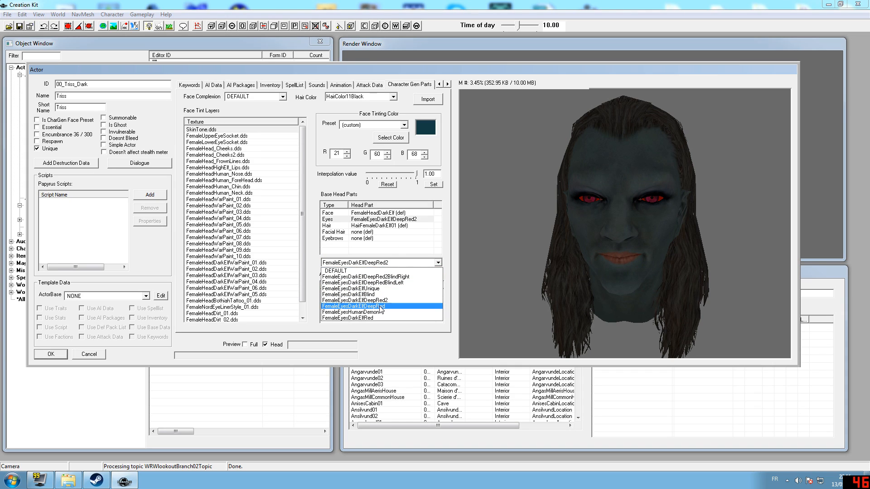
pyautogui.click(382, 308)
# Try the FemaleEyesHumanDemon eyes and set the Eyes head part back to FemaleEyesDarkElfDeepRed2BlindRight.
pyautogui.click(406, 262)
pyautogui.click(389, 317)
pyautogui.click(389, 262)
pyautogui.click(367, 312)
pyautogui.click(394, 263)
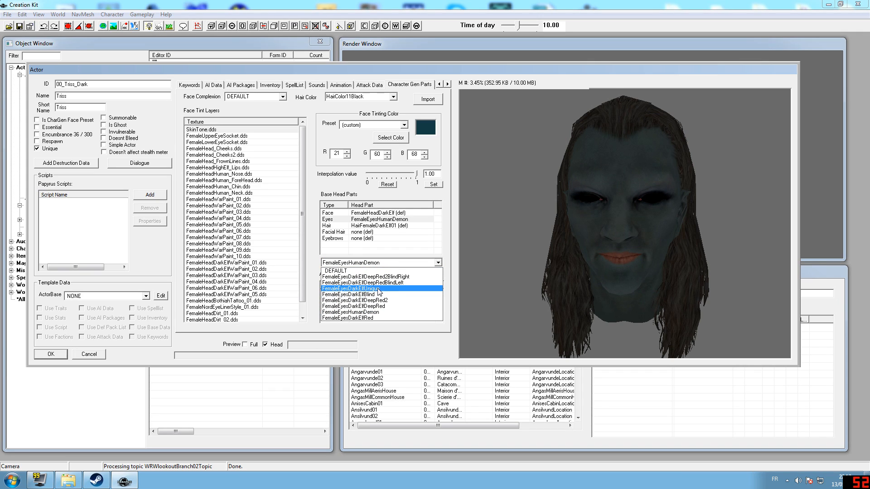
pyautogui.click(376, 277)
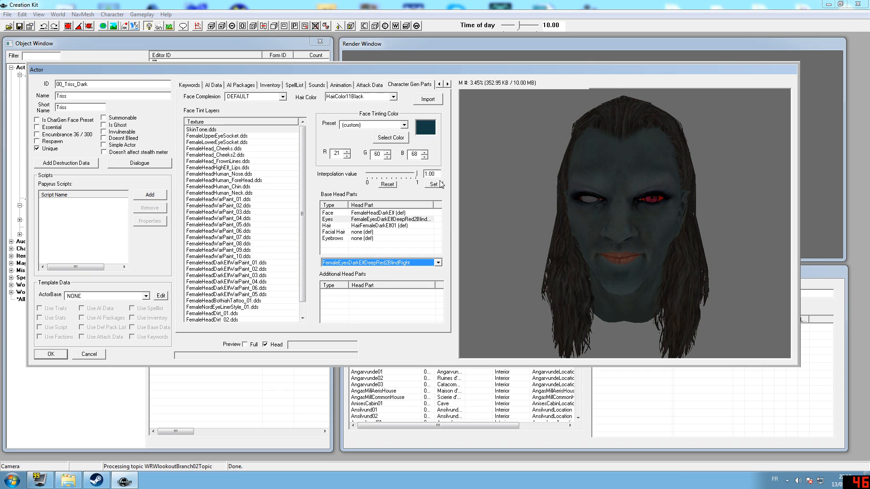
# Try several elf hairstyles for the Hair head part, including HairFemaleElf10 and HairFemaleElf08.
pyautogui.click(365, 226)
pyautogui.click(381, 264)
pyautogui.click(357, 280)
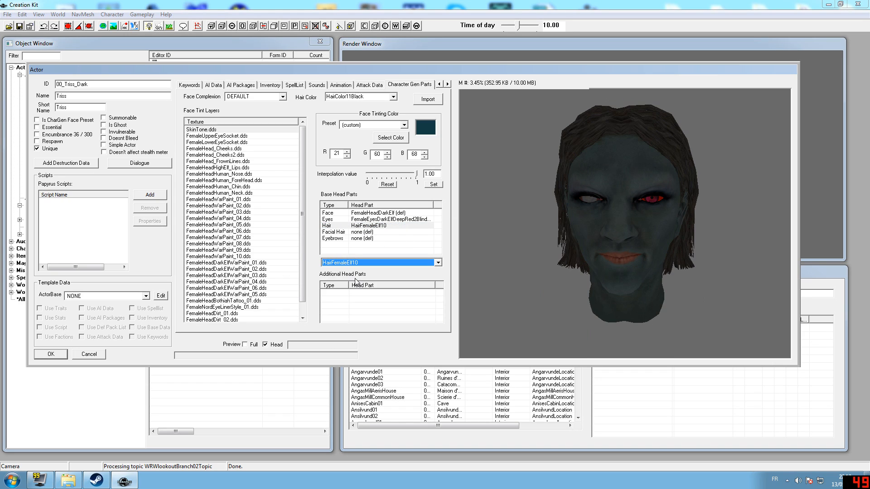
pyautogui.click(376, 262)
pyautogui.click(368, 282)
pyautogui.click(376, 262)
pyautogui.click(362, 275)
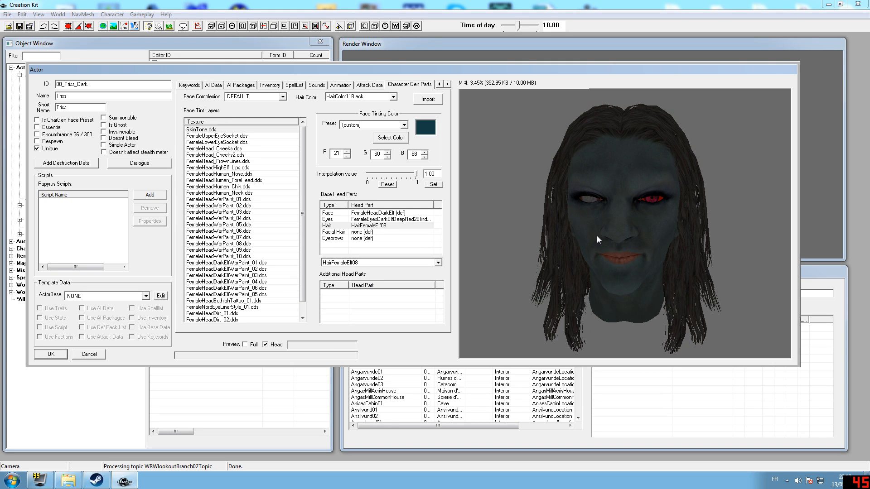
# Compare the HairFemaleElf07, HairFemaleElf06 and HairFemaleElf01 hairstyles on the head preview.
pyautogui.click(356, 263)
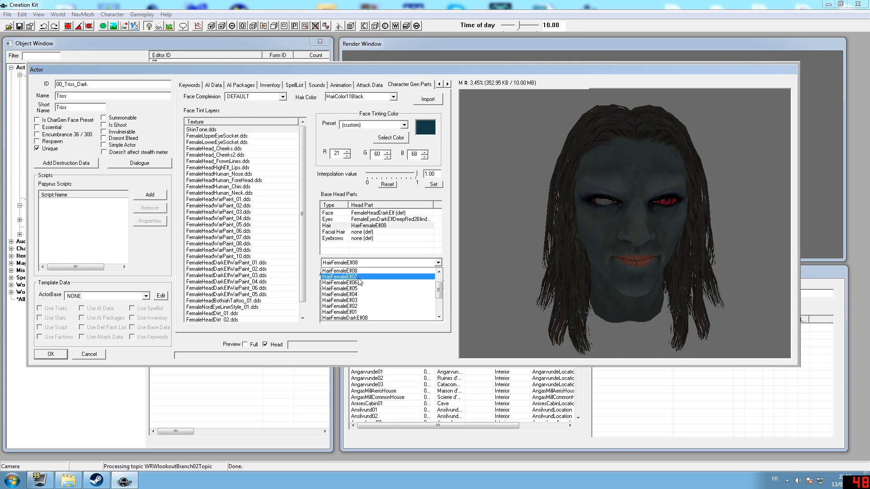
pyautogui.click(359, 277)
pyautogui.click(382, 263)
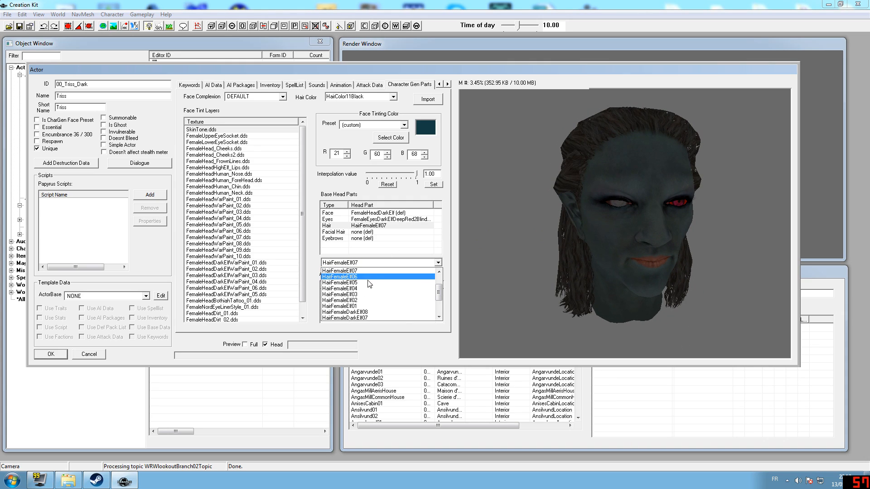
pyautogui.click(360, 276)
pyautogui.click(353, 264)
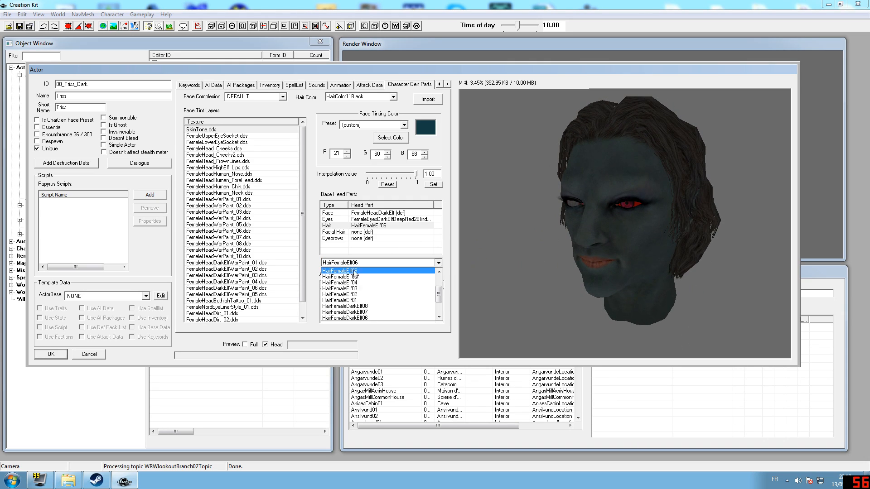
pyautogui.click(358, 298)
pyautogui.click(381, 263)
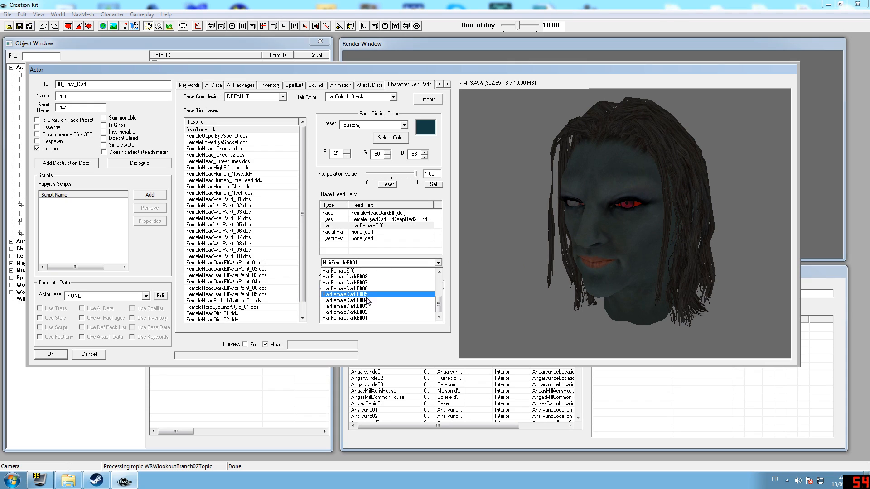
# Set the Hair base head part to HairFemaleDarkElf06 and inspect it from another angle.
pyautogui.click(364, 307)
pyautogui.click(368, 263)
pyautogui.click(362, 290)
pyautogui.moveTo(539, 244); pyautogui.dragTo(681, 247)
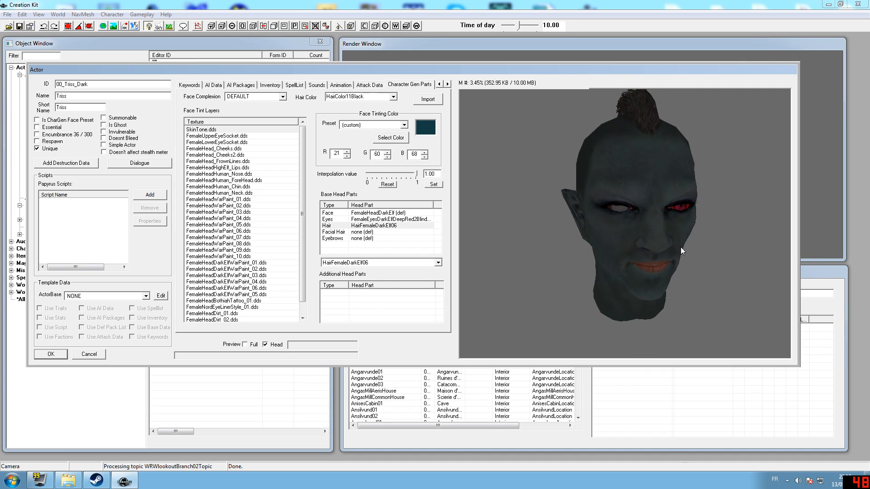
# Check the Facial Hair options, try the FemaleBrowsHuman11 eyebrows, and set the Eyebrows head part to FemaleBrowsHuman04.
pyautogui.click(387, 232)
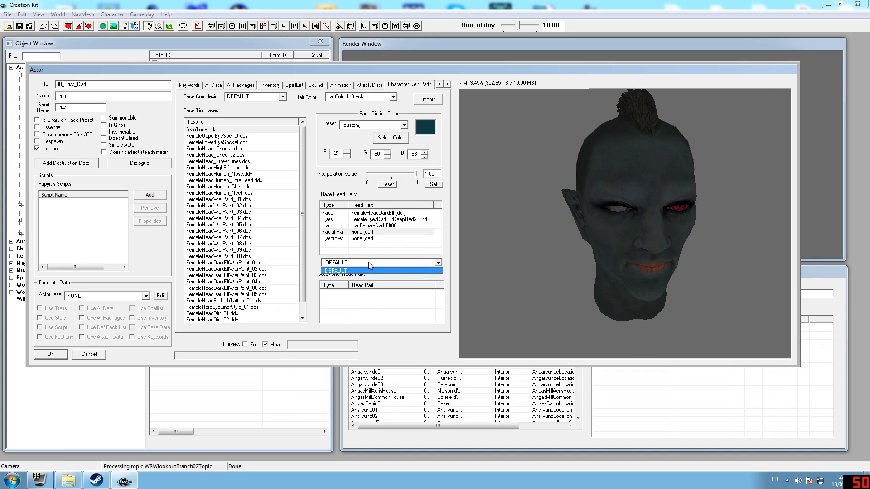
pyautogui.click(365, 239)
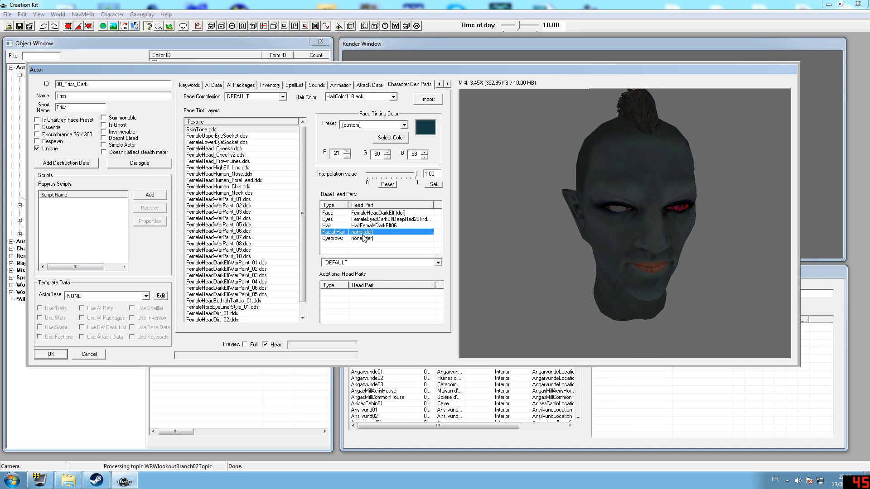
pyautogui.click(357, 263)
pyautogui.click(363, 282)
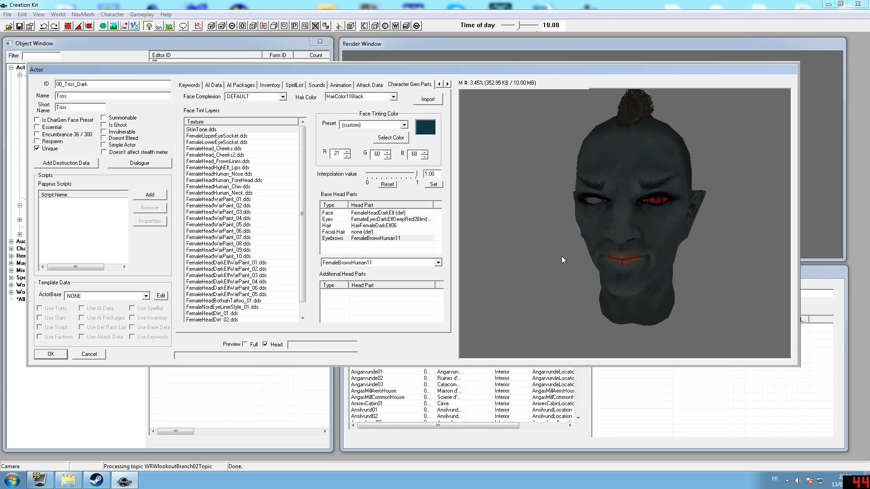
pyautogui.click(376, 263)
pyautogui.click(377, 290)
pyautogui.click(380, 264)
pyautogui.click(368, 301)
pyautogui.moveTo(562, 276); pyautogui.dragTo(496, 268)
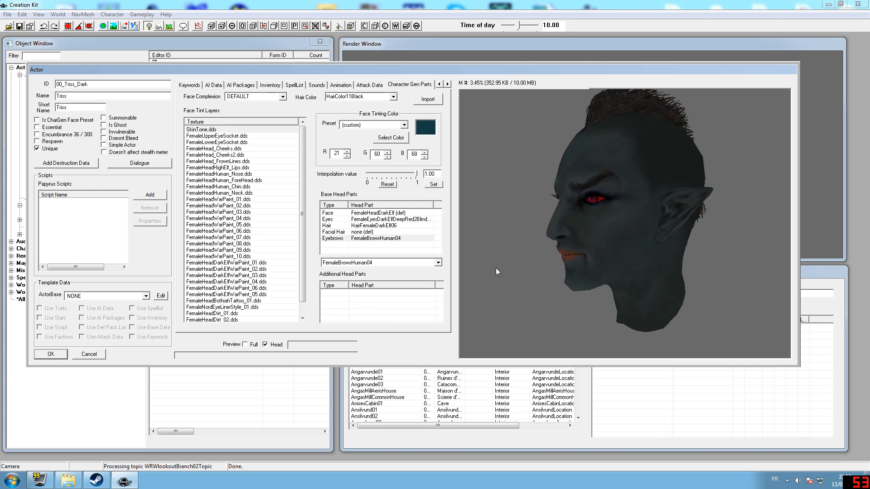
# Set the Eyebrows head part to FemaleBrowsHuman03 and turn the head preview to check it.
pyautogui.click(371, 263)
pyautogui.click(358, 307)
pyautogui.moveTo(544, 272)
pyautogui.mouseDown()
pyautogui.moveTo(485, 271)
pyautogui.moveTo(724, 275)
pyautogui.moveTo(541, 264)
pyautogui.mouseUp()
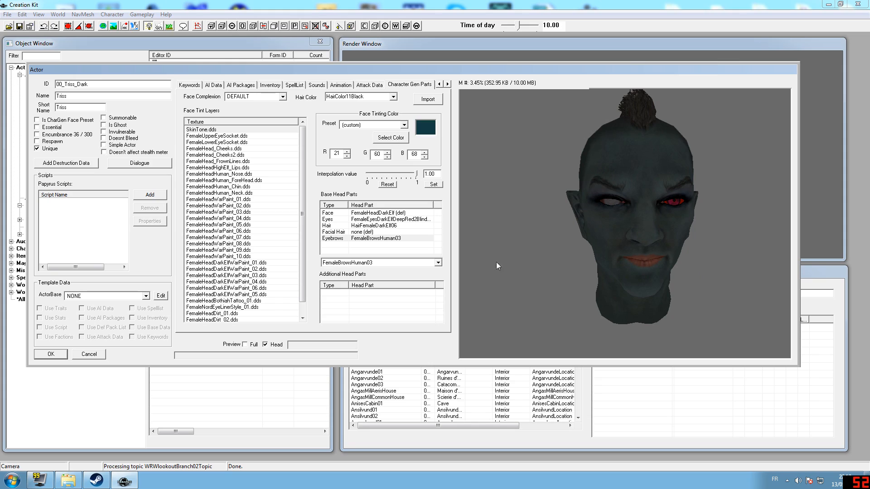
# Tint the FemaleHeadWarPaint_01 face layer with the black preset and inspect it on the head preview.
pyautogui.click(234, 206)
pyautogui.click(234, 199)
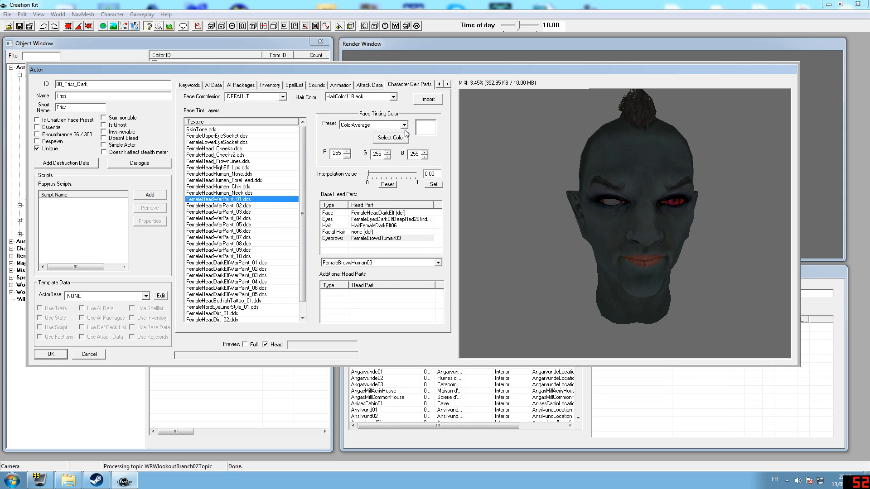
pyautogui.click(404, 125)
pyautogui.click(369, 148)
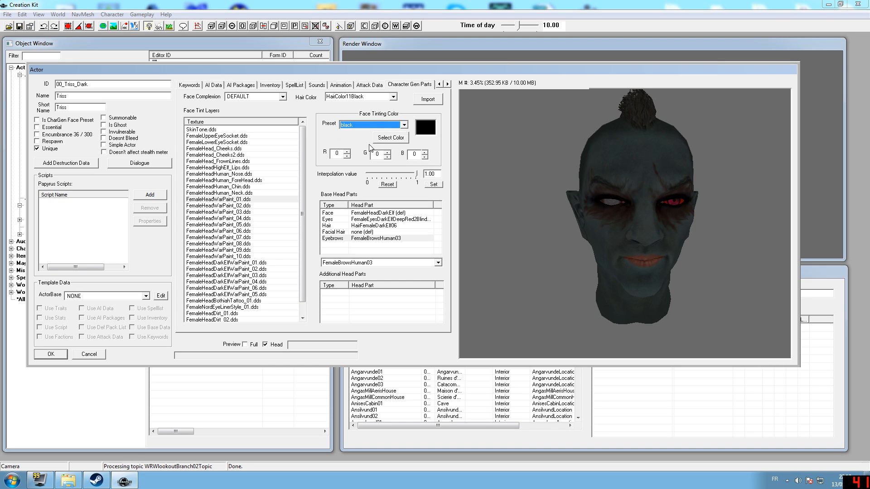
pyautogui.moveTo(585, 169); pyautogui.dragTo(636, 168)
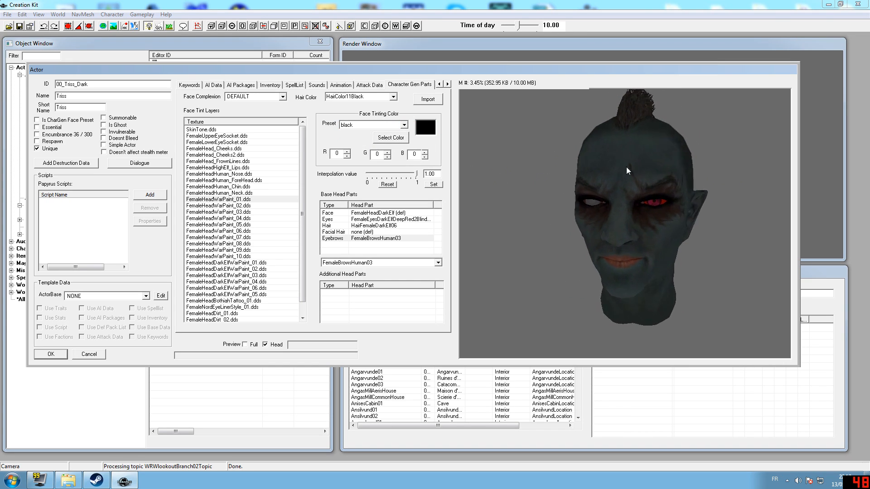
# Apply a pale preset tint to the FemaleHeadWarPaint_02 face layer and check the war paint on the head.
pyautogui.click(246, 206)
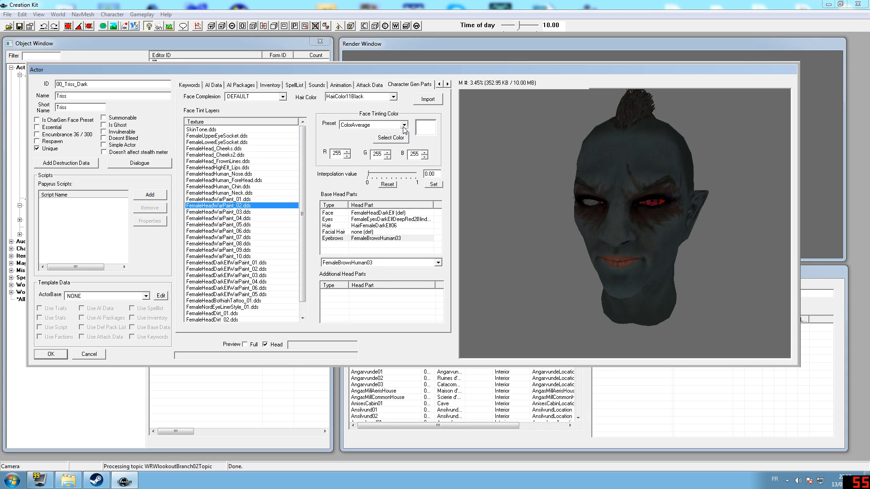
pyautogui.click(404, 126)
pyautogui.click(354, 163)
pyautogui.moveTo(589, 190)
pyautogui.mouseDown()
pyautogui.moveTo(488, 193)
pyautogui.moveTo(719, 209)
pyautogui.moveTo(492, 196)
pyautogui.moveTo(762, 202)
pyautogui.moveTo(611, 218)
pyautogui.moveTo(760, 195)
pyautogui.moveTo(704, 209)
pyautogui.moveTo(566, 181)
pyautogui.mouseUp()
# Open the character's face morph settings and raise the mouth depth to around the middle of its range.
pyautogui.click(447, 84)
pyautogui.click(447, 84)
pyautogui.click(448, 85)
pyautogui.click(448, 85)
pyautogui.click(354, 84)
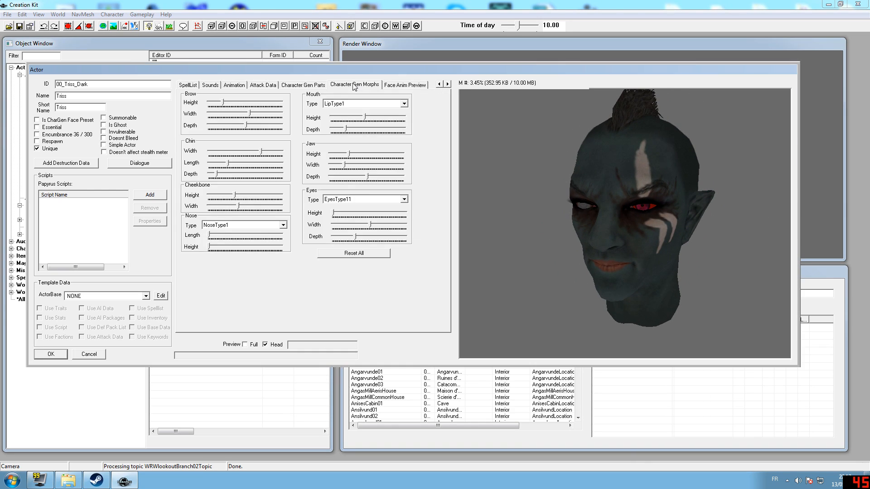
pyautogui.moveTo(640, 189)
pyautogui.mouseDown()
pyautogui.moveTo(681, 180)
pyautogui.moveTo(470, 152)
pyautogui.mouseUp()
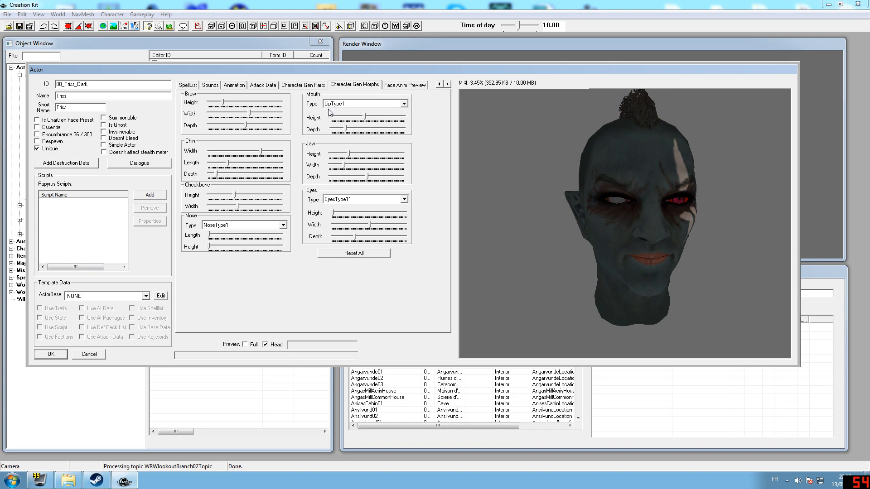
pyautogui.moveTo(347, 131)
pyautogui.mouseDown()
pyautogui.moveTo(381, 130)
pyautogui.moveTo(340, 130)
pyautogui.mouseUp()
pyautogui.moveTo(640, 230); pyautogui.dragTo(368, 195)
pyautogui.moveTo(340, 129); pyautogui.dragTo(373, 130)
# Reshape the brow with high height, low width and maximum depth, then widen the chin and slightly reduce its length.
pyautogui.moveTo(223, 103)
pyautogui.mouseDown()
pyautogui.moveTo(268, 103)
pyautogui.moveTo(217, 113)
pyautogui.mouseUp()
pyautogui.moveTo(246, 125); pyautogui.dragTo(279, 154)
pyautogui.moveTo(229, 164); pyautogui.dragTo(255, 164)
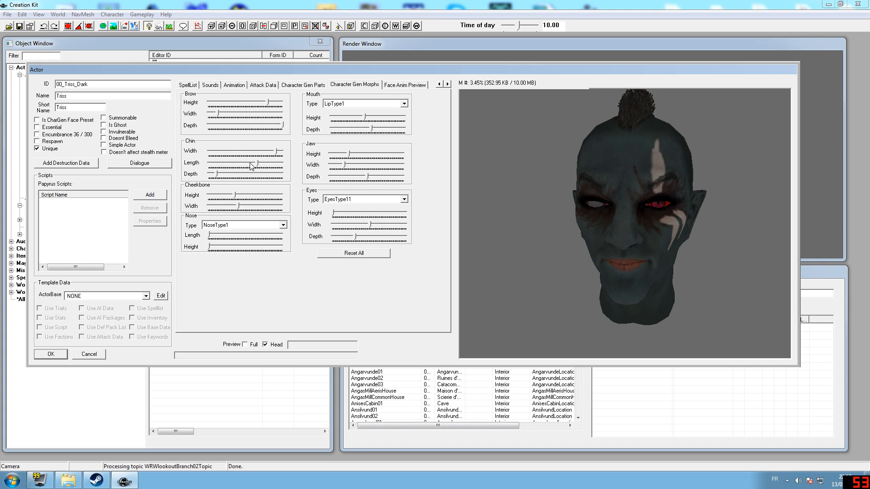
pyautogui.moveTo(584, 272); pyautogui.dragTo(489, 275)
pyautogui.moveTo(259, 168); pyautogui.dragTo(310, 168)
pyautogui.moveTo(578, 207); pyautogui.dragTo(497, 211)
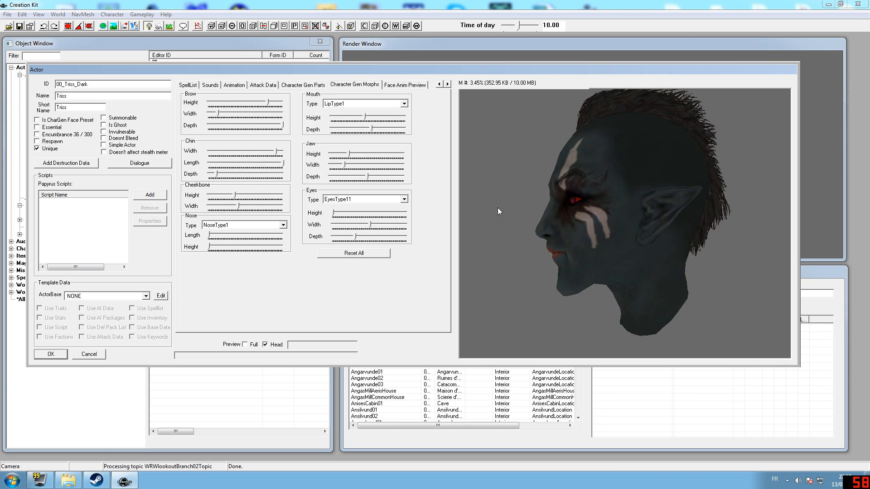
pyautogui.moveTo(281, 167); pyautogui.dragTo(223, 164)
# Try several nose shapes, including NoseType14, and set the nose type to NoseType19.
pyautogui.click(253, 225)
pyautogui.click(236, 237)
pyautogui.click(242, 225)
pyautogui.click(242, 262)
pyautogui.click(282, 225)
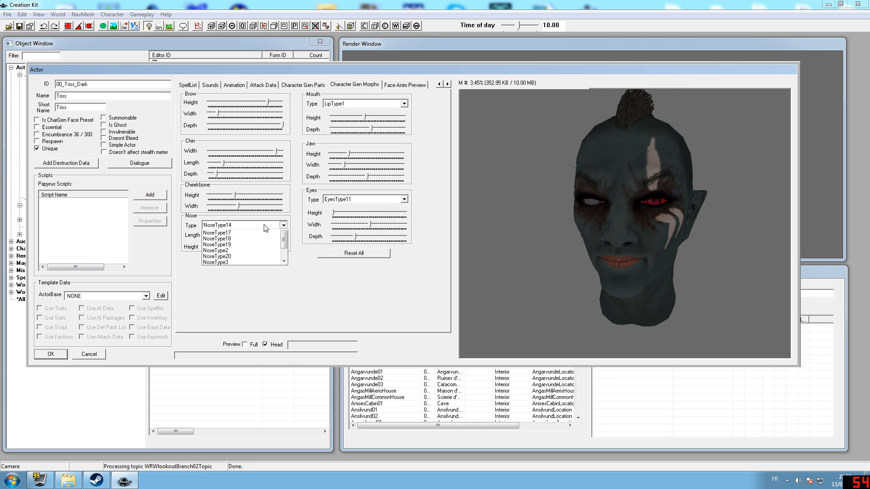
pyautogui.click(240, 266)
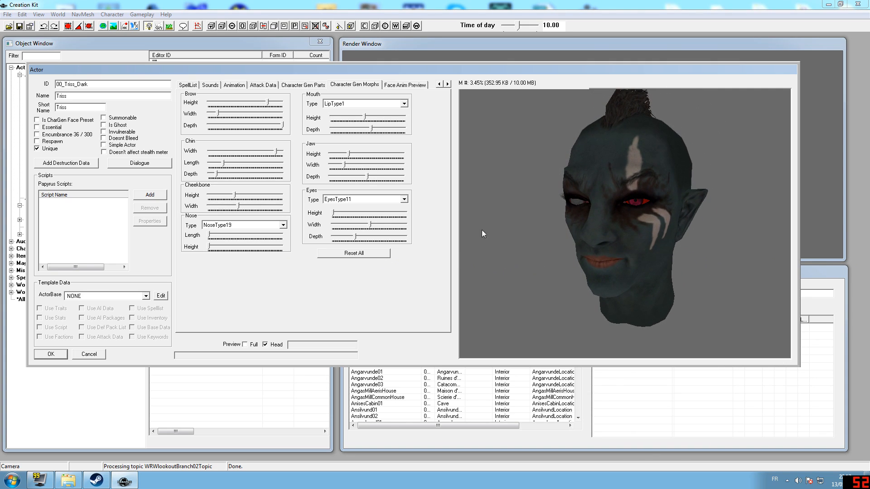
# Show the full-body preview, dismiss the Preferences window, and zoom out to inspect the whole armored character.
pyautogui.click(244, 344)
pyautogui.rightClick(648, 198)
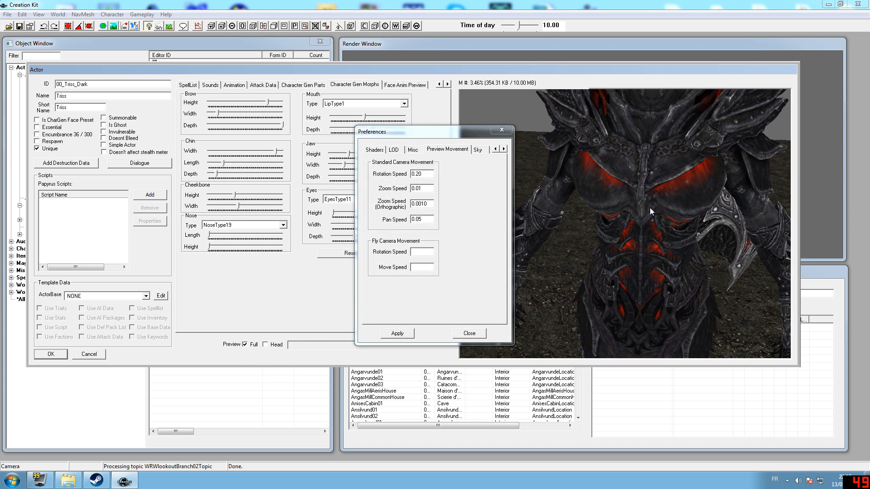
pyautogui.click(469, 333)
pyautogui.scroll(-5, 599, 270)
pyautogui.moveTo(599, 270); pyautogui.dragTo(571, 267)
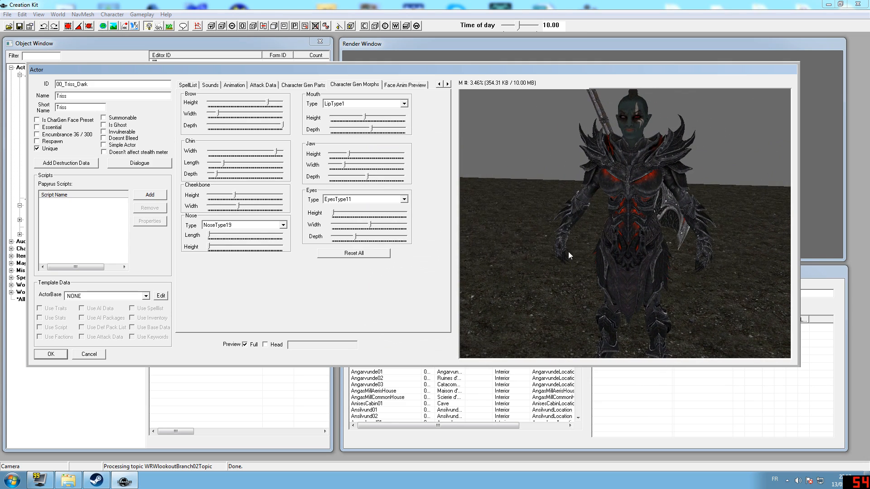
# Open the face animation preview and look through the modifiers and phonemes, including BrowUpRight and BMP.
pyautogui.click(404, 84)
pyautogui.moveTo(610, 187); pyautogui.dragTo(685, 183)
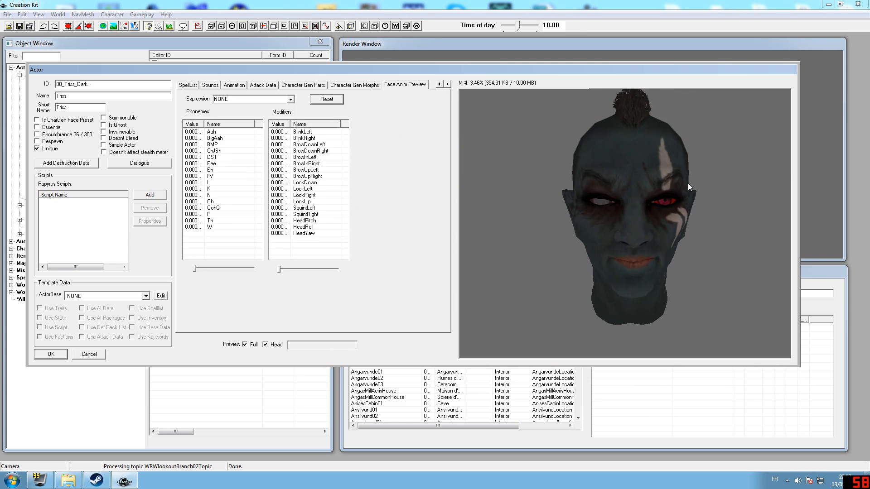
pyautogui.click(297, 138)
pyautogui.click(307, 151)
pyautogui.click(298, 177)
pyautogui.click(217, 145)
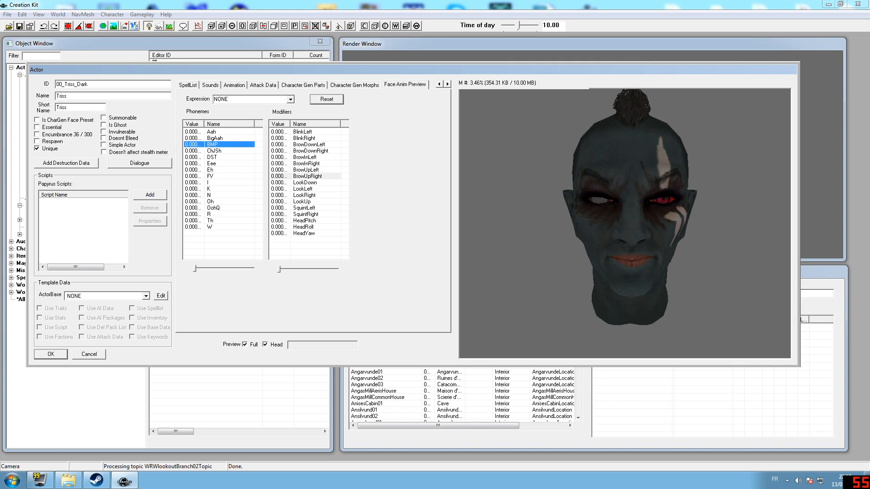
# Preview the DialogueAnger and DialogueSad expressions on the face, then reset the expression to NONE.
pyautogui.click(291, 99)
pyautogui.click(291, 99)
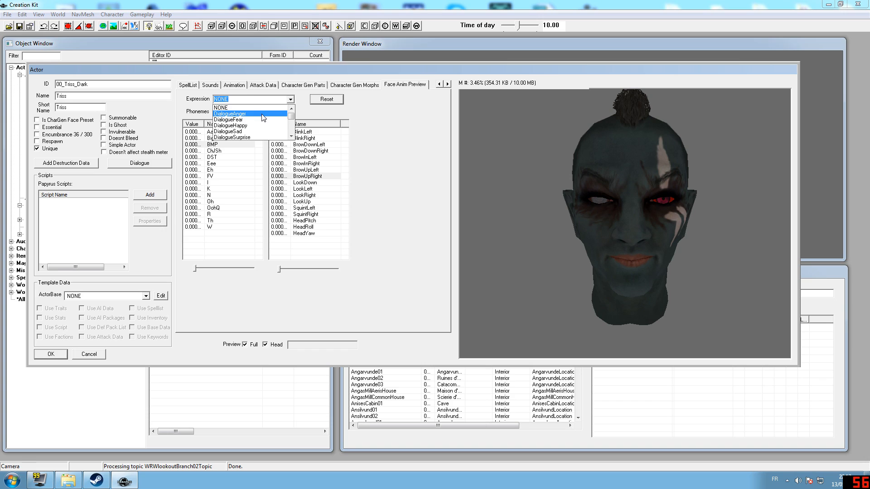
pyautogui.click(263, 117)
pyautogui.click(290, 99)
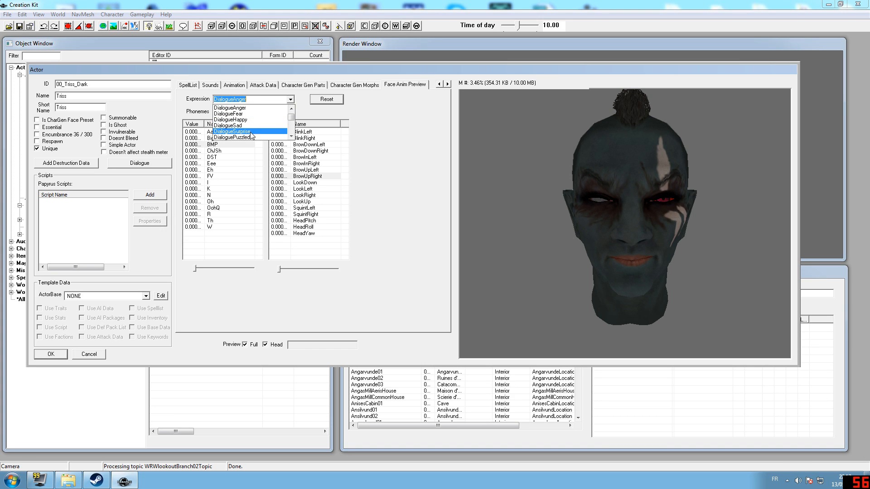
pyautogui.click(254, 120)
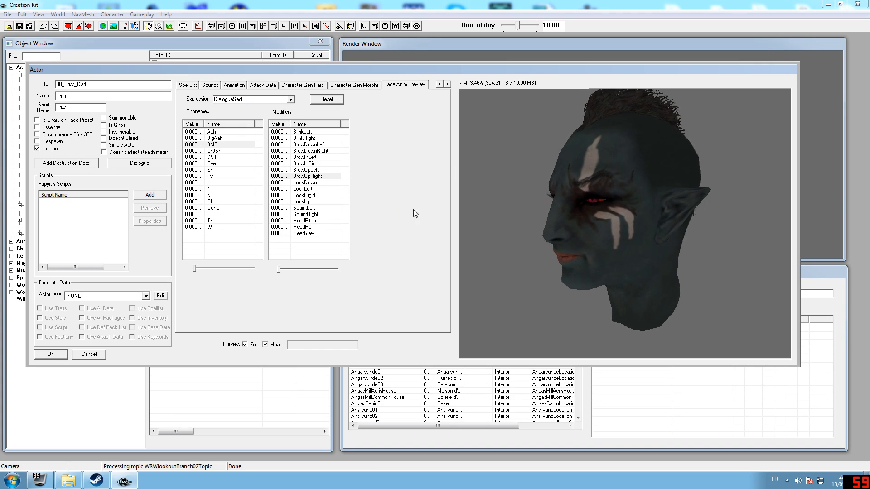
pyautogui.click(318, 102)
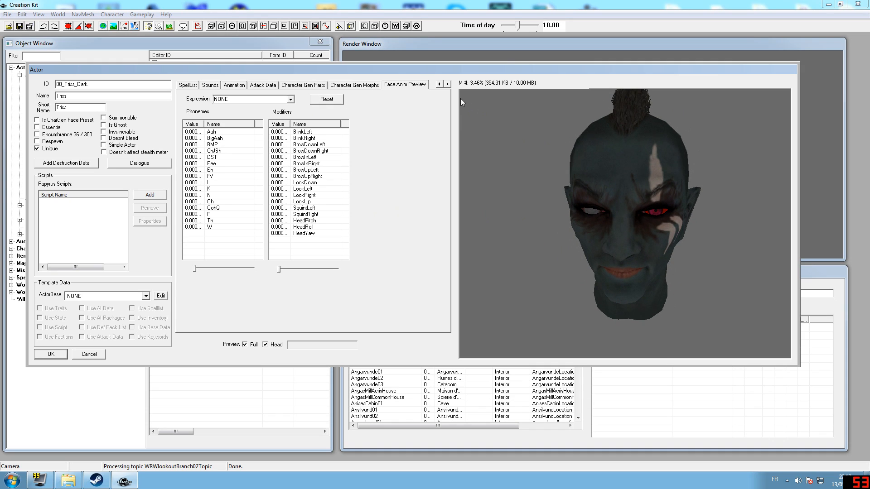
# Examine further phonemes and modifiers such as Aah and BlinkLeft in the face animation preview.
pyautogui.click(218, 152)
pyautogui.click(312, 156)
pyautogui.click(315, 131)
pyautogui.click(210, 133)
pyautogui.click(217, 139)
pyautogui.click(218, 145)
pyautogui.click(211, 134)
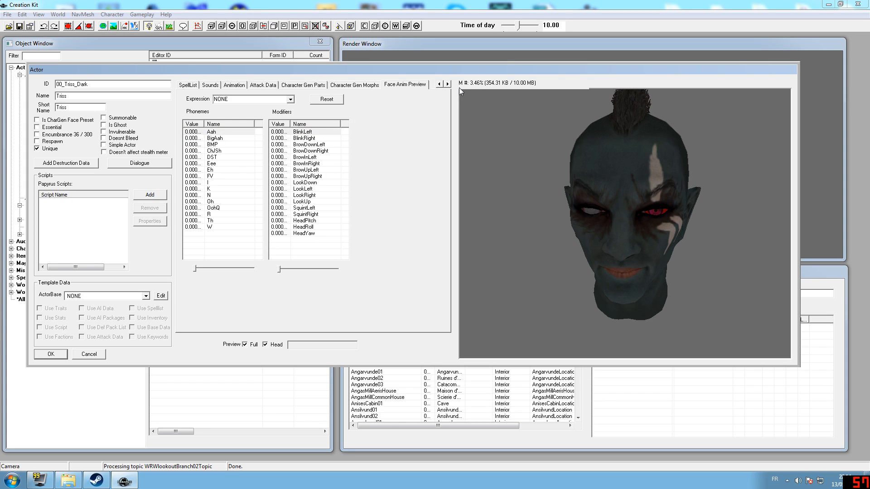
# Return to the actor's Traits and inspect the full-body preview from another angle.
pyautogui.click(440, 84)
pyautogui.click(439, 84)
pyautogui.click(439, 84)
pyautogui.click(439, 85)
pyautogui.click(439, 84)
pyautogui.click(440, 84)
pyautogui.click(439, 84)
pyautogui.click(439, 84)
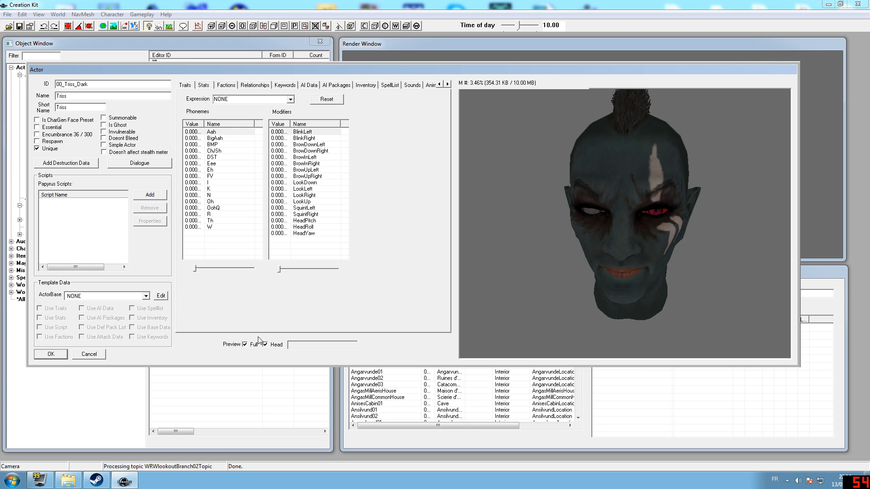
pyautogui.click(185, 85)
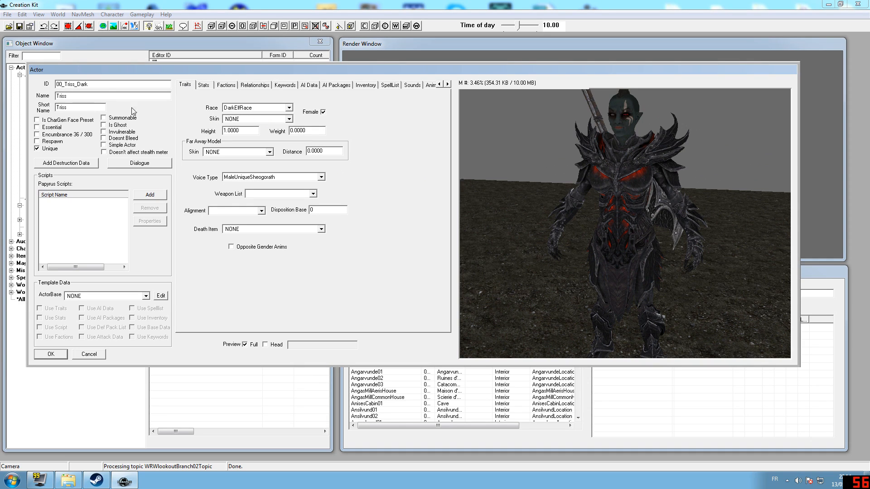
pyautogui.moveTo(651, 184); pyautogui.dragTo(623, 204, button='middle')
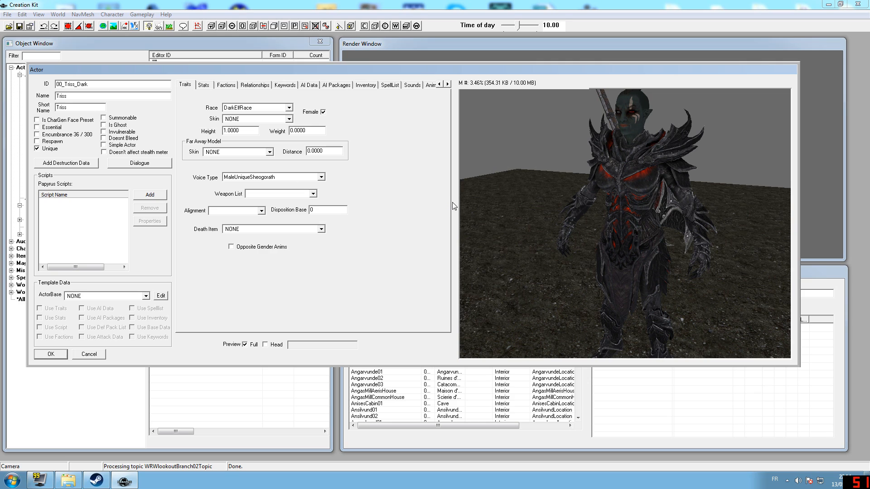
pyautogui.moveTo(607, 219); pyautogui.dragTo(599, 244, button='middle')
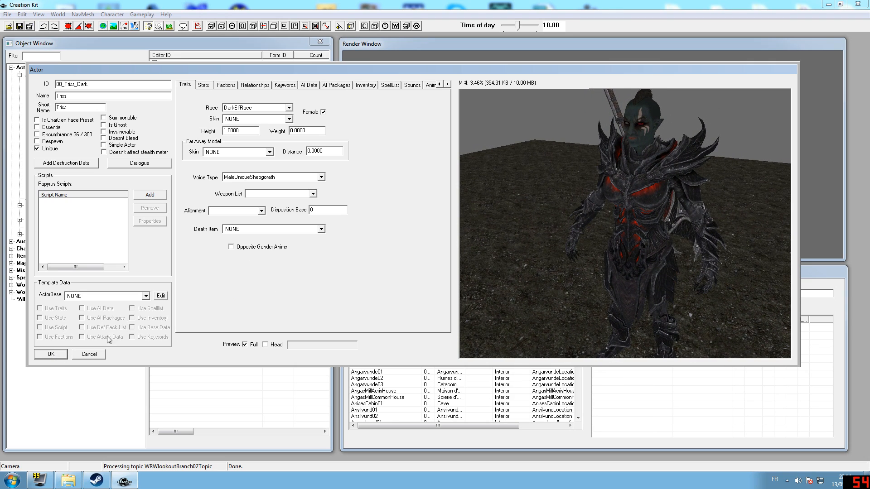
# Save the actor as a new form with the ID 00_Triss_Dark.
pyautogui.click(57, 357)
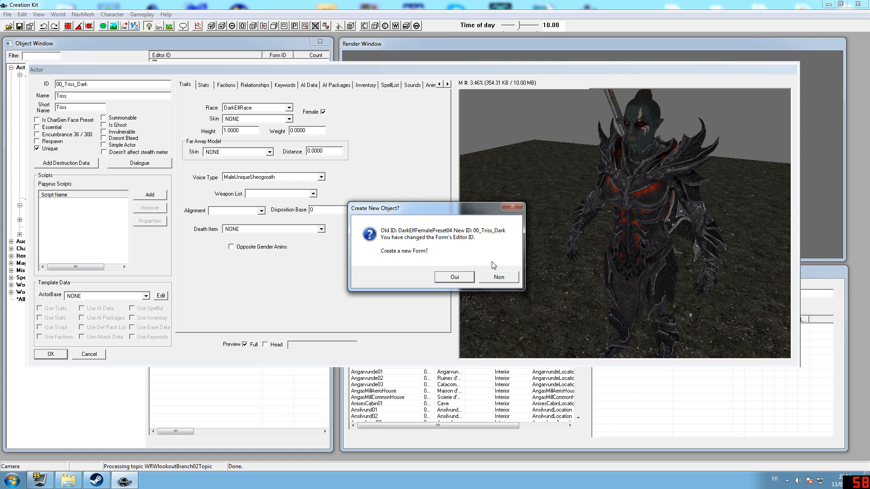
pyautogui.moveTo(432, 214); pyautogui.dragTo(435, 230)
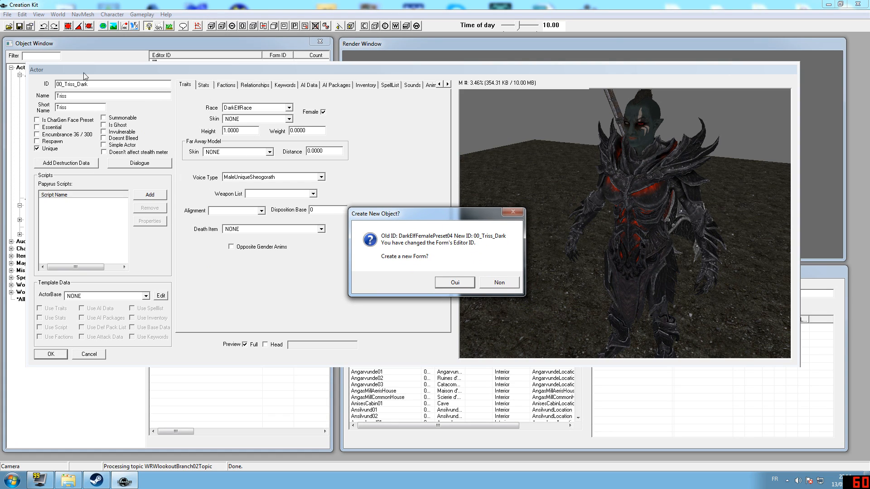
pyautogui.click(454, 282)
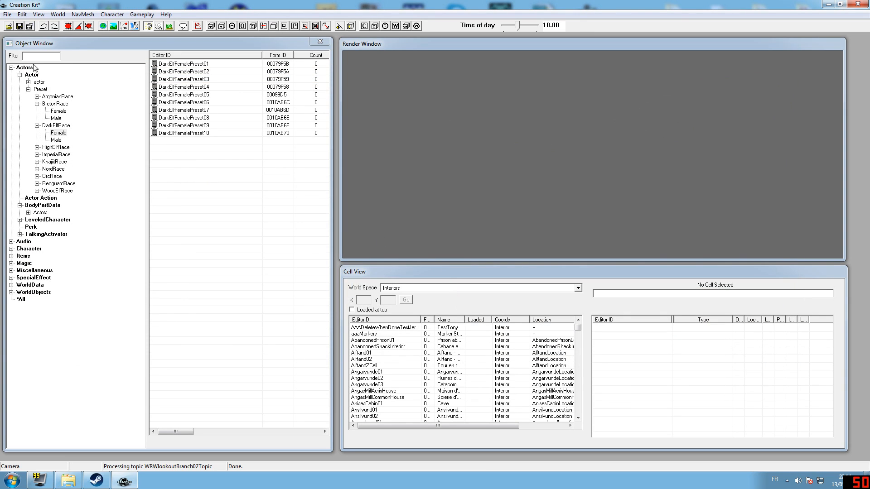
# Filter the Actor list by 00_ and reopen 00_Triss_Dark to check its full-body preview, then close it.
pyautogui.click(32, 76)
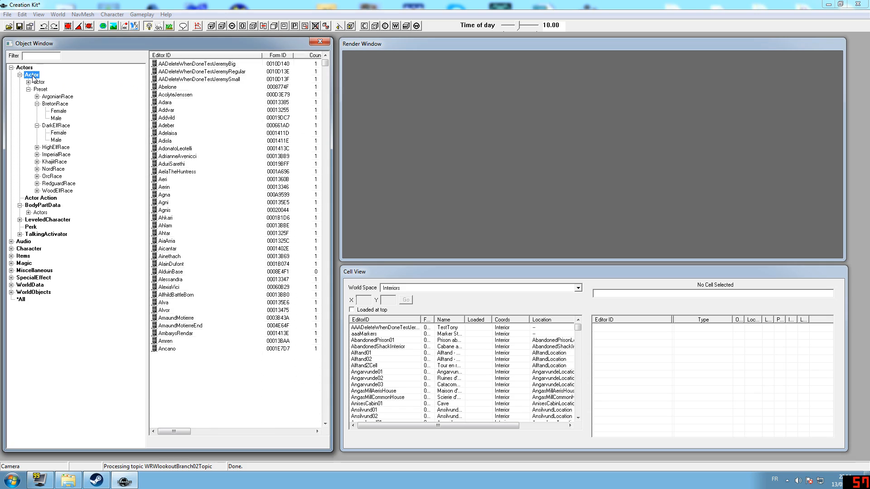
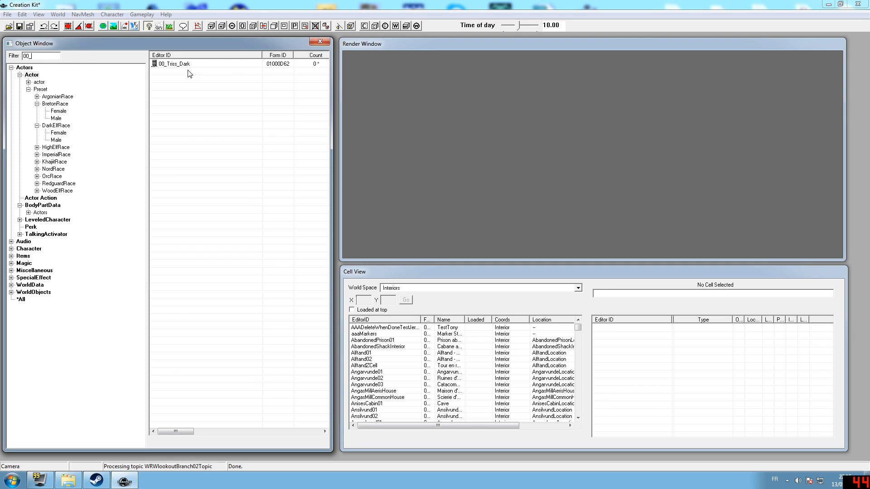
pyautogui.click(176, 67)
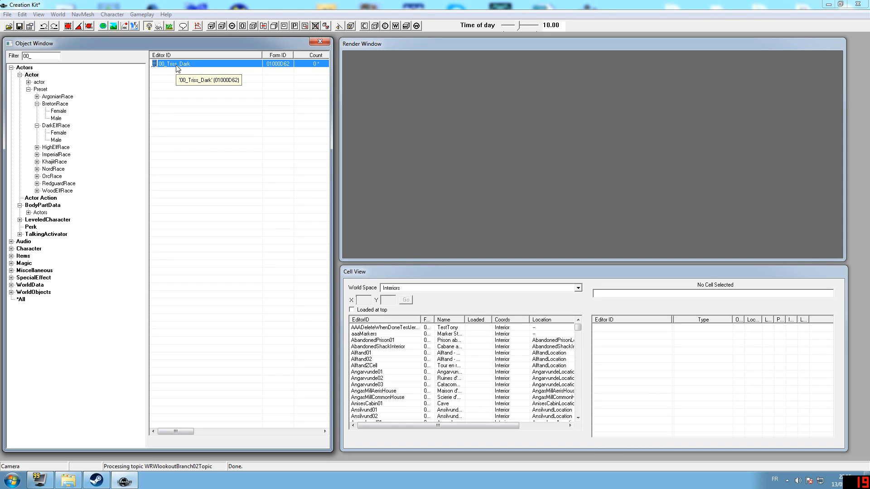
pyautogui.doubleClick(176, 64)
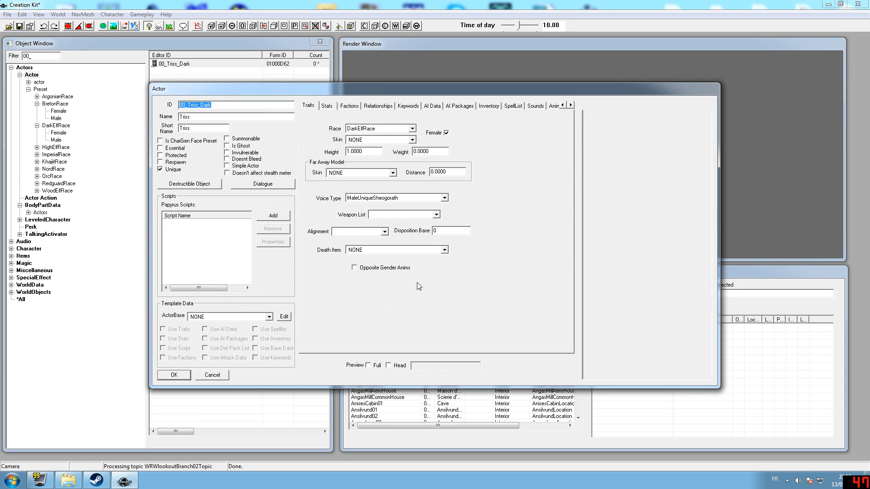
pyautogui.click(368, 365)
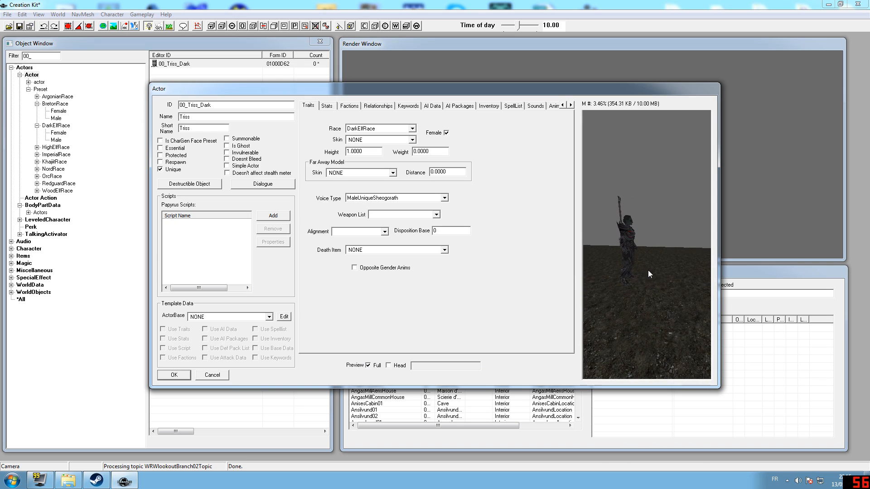
pyautogui.click(181, 376)
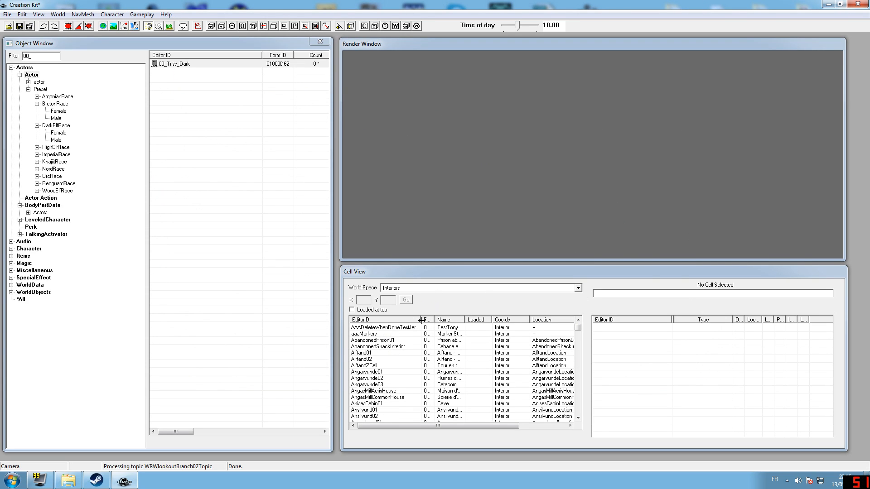
# Check the available world spaces in the Cell View and keep Interiors selected.
pyautogui.moveTo(435, 271); pyautogui.dragTo(434, 269)
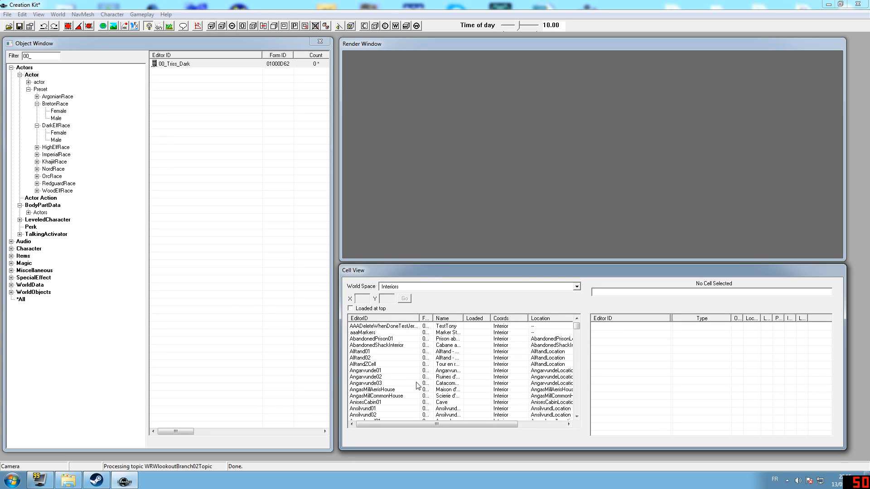
pyautogui.click(437, 288)
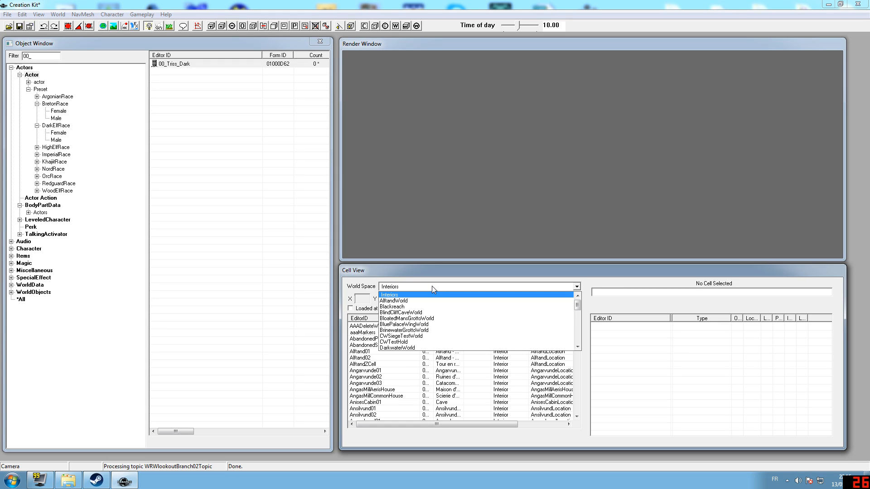
pyautogui.click(431, 287)
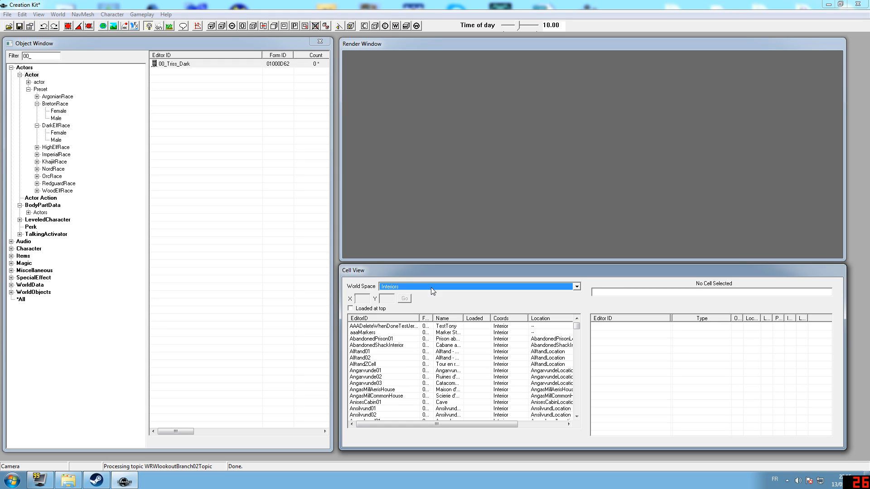
# Load the WhiterunHouseBattleBorn interior cell and inspect its layout from above.
pyautogui.click(374, 327)
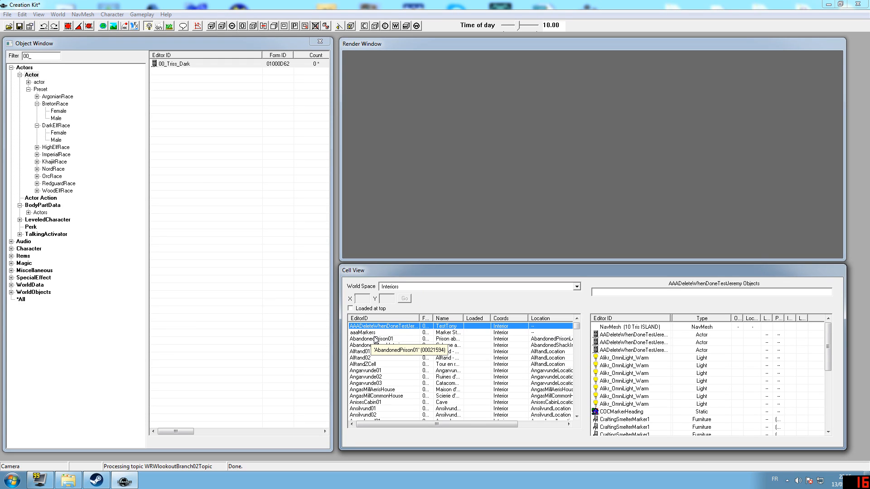
pyautogui.press('w')
pyautogui.scroll(-5, 380, 358)
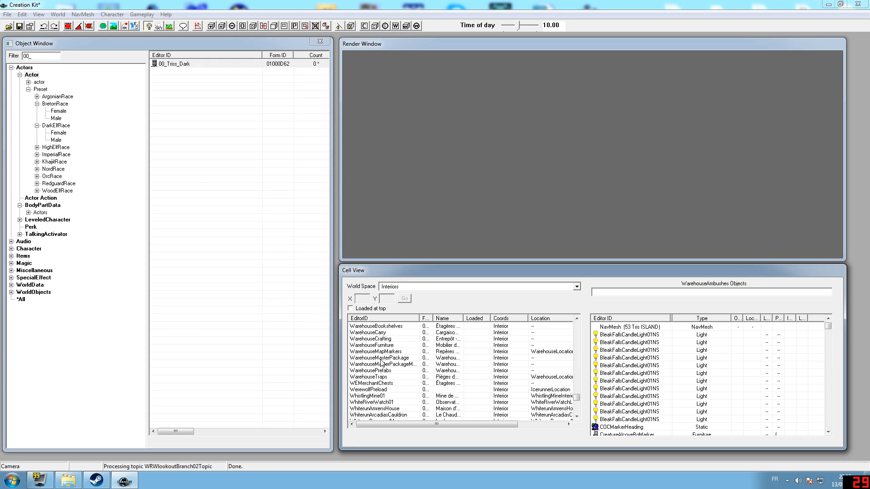
pyautogui.scroll(-3, 382, 360)
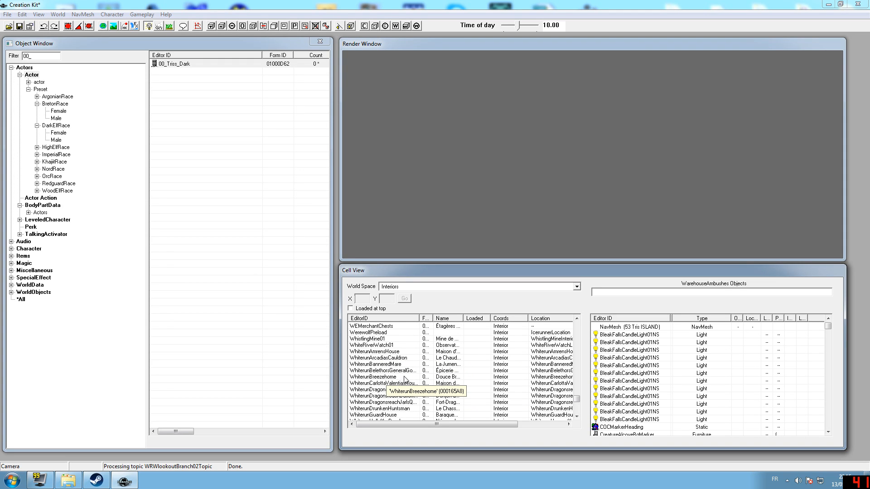
pyautogui.scroll(-1, 410, 380)
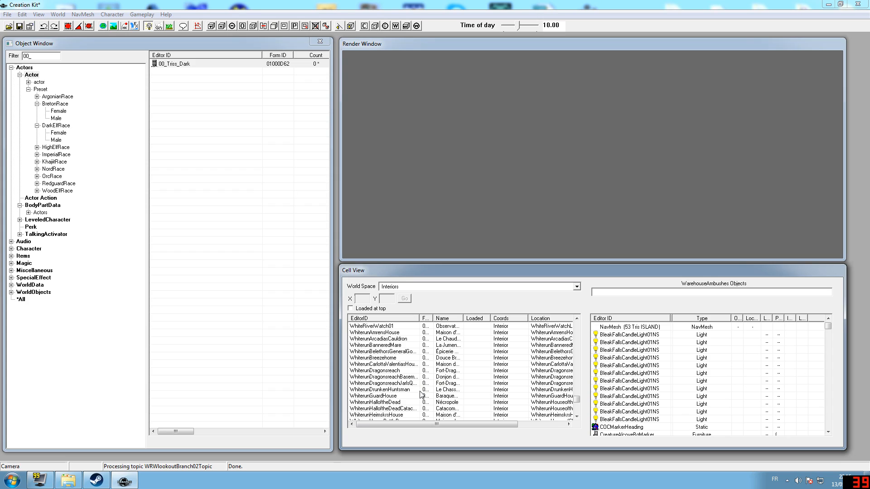
pyautogui.scroll(-1, 409, 393)
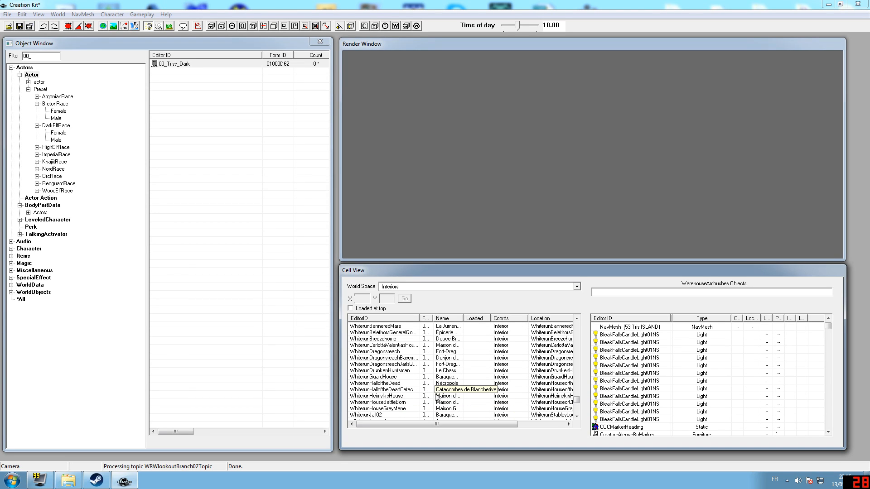
pyautogui.click(398, 403)
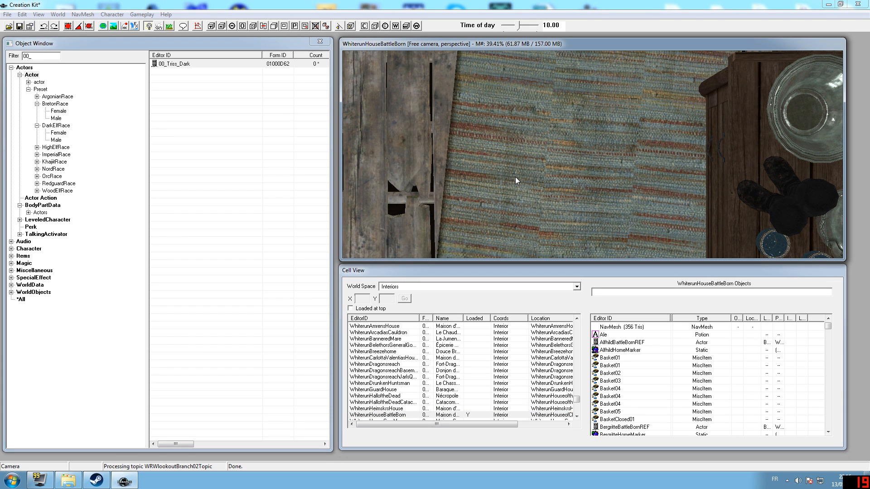
pyautogui.scroll(-10, 516, 181)
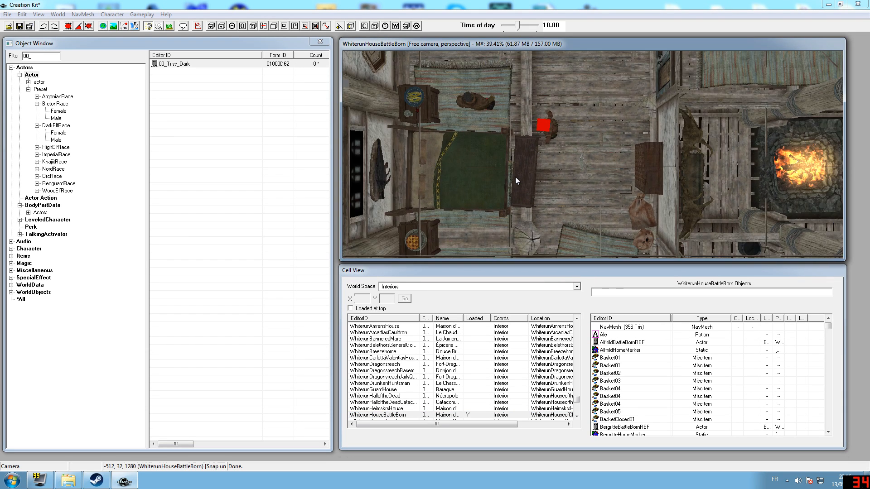
pyautogui.moveTo(524, 175); pyautogui.dragTo(502, 175, button='middle')
pyautogui.scroll(6, 502, 175)
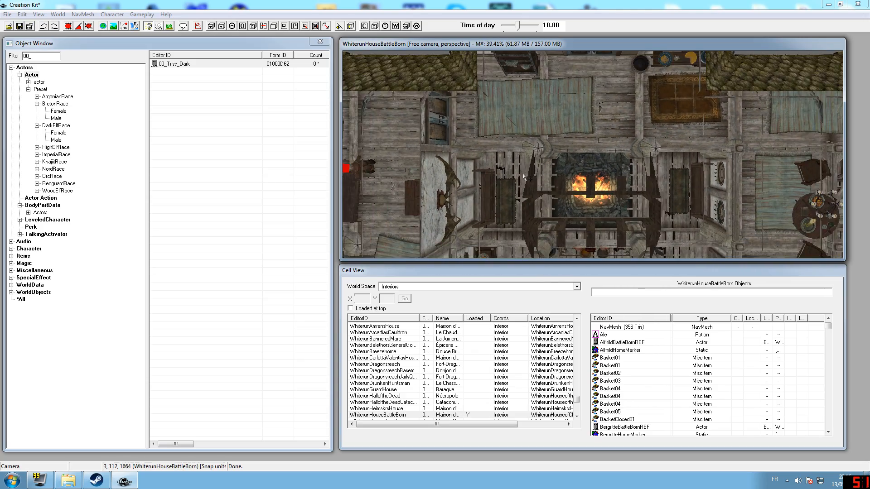
# Browse the Whiterun interior cells, checking the objects of WhiterunBreezehome, WhiterunAmrensHouse and WhiterunArcadiasCauldron.
pyautogui.click(386, 351)
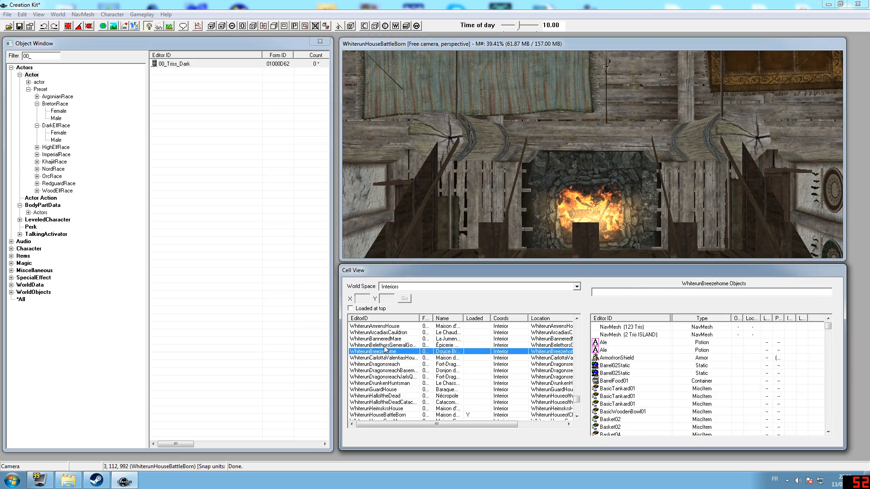
pyautogui.scroll(3, 393, 347)
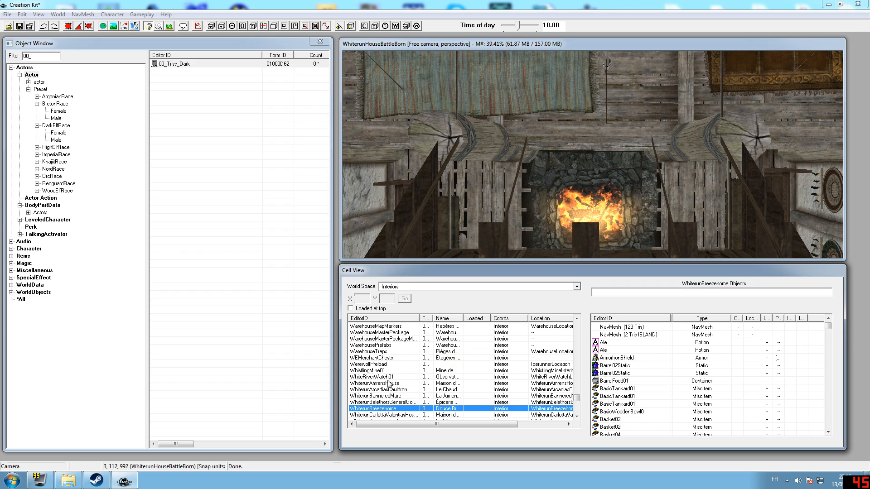
pyautogui.click(395, 384)
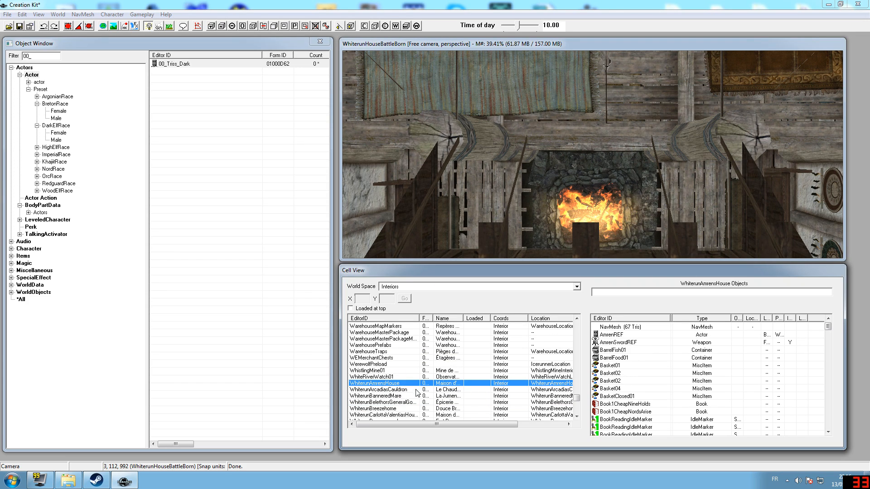
pyautogui.click(404, 390)
pyautogui.scroll(-1, 402, 388)
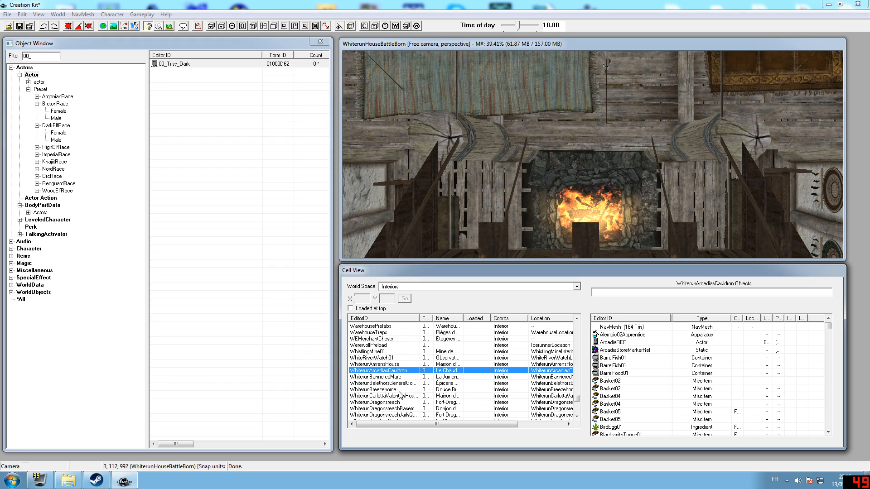
pyautogui.scroll(-3, 409, 409)
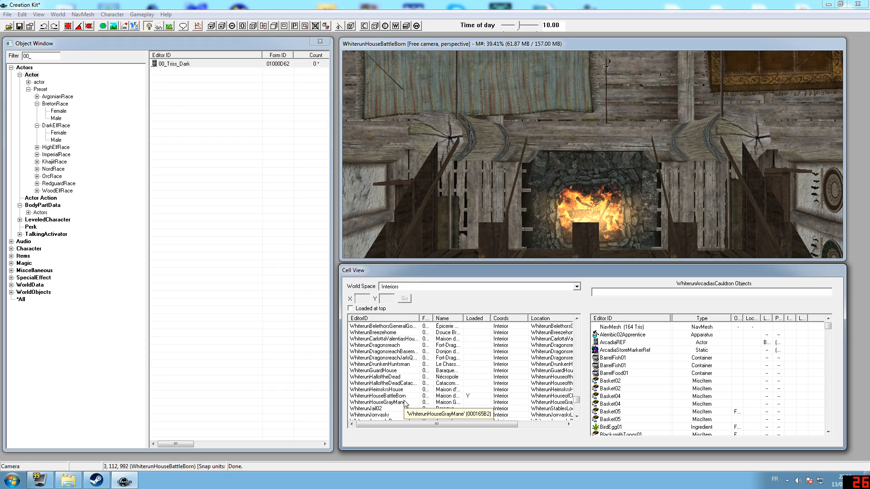
pyautogui.scroll(-2, 405, 407)
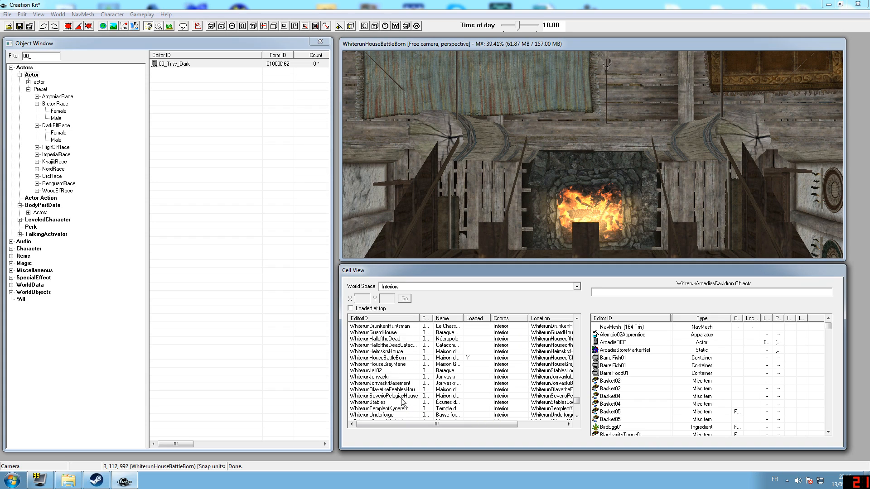
pyautogui.scroll(-2, 422, 386)
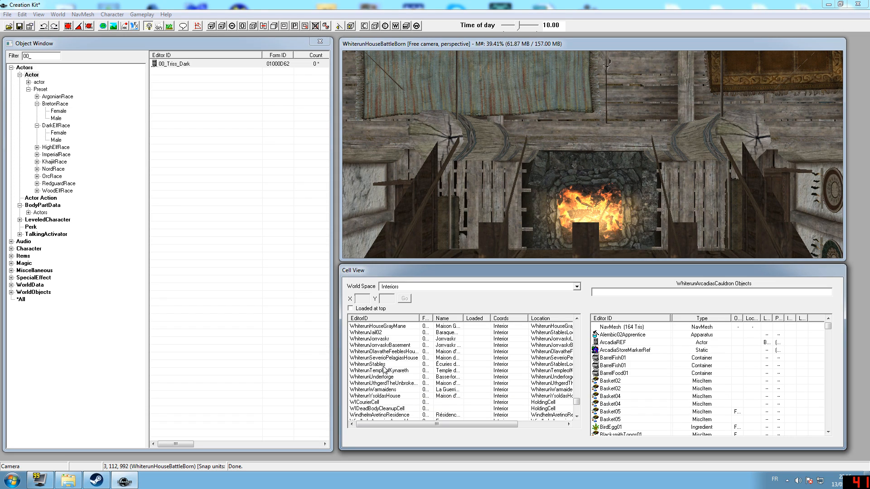
pyautogui.scroll(2, 392, 369)
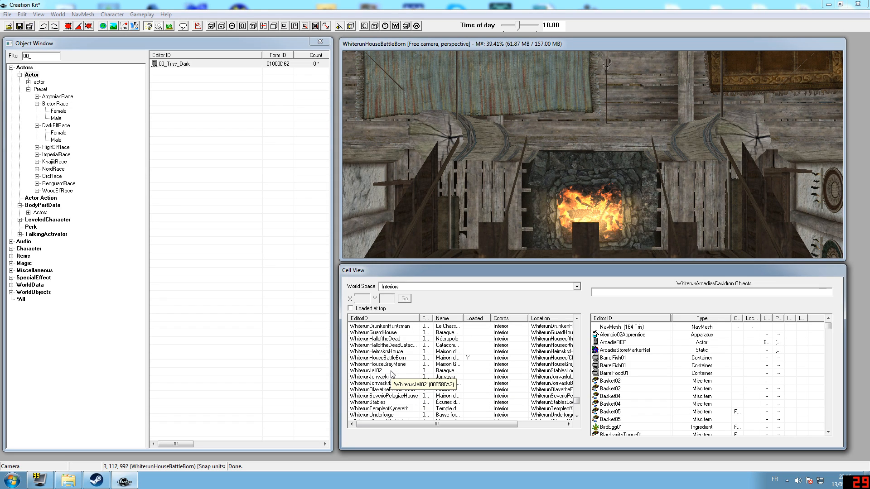
pyautogui.scroll(1, 402, 366)
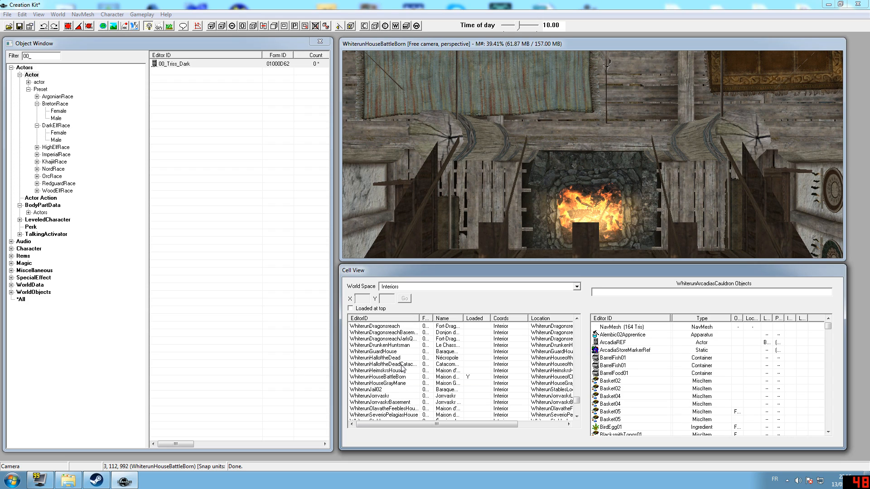
# Load the WhiterunDrunkenHuntsman cell, dismiss the texture warning and inspect the tavern interior from several angles.
pyautogui.doubleClick(396, 345)
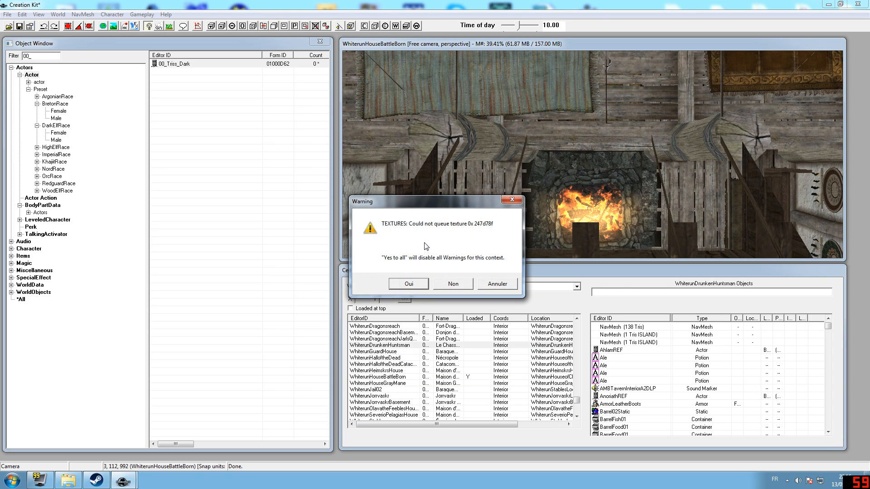
pyautogui.click(506, 284)
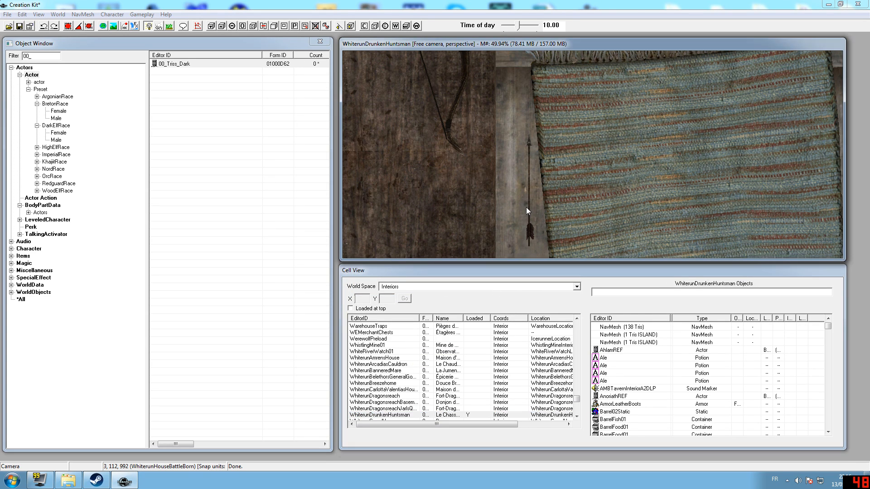
pyautogui.scroll(-10, 526, 208)
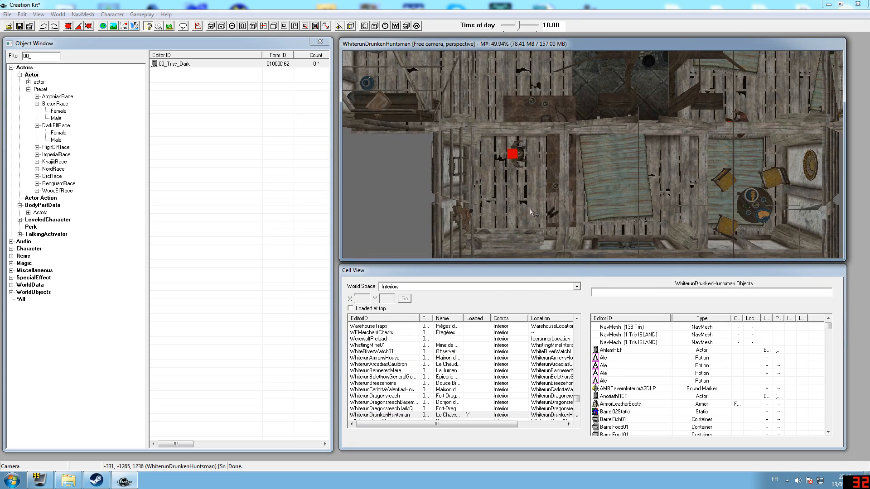
pyautogui.moveTo(531, 212); pyautogui.dragTo(552, 190, button='middle')
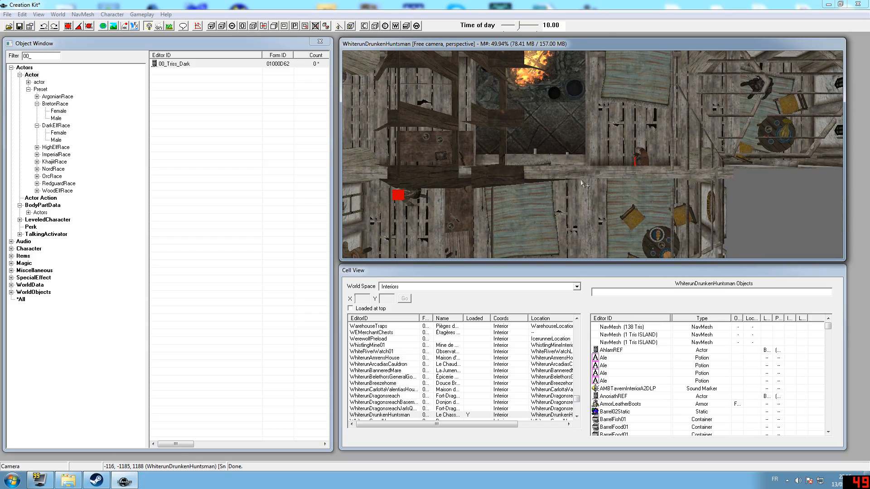
pyautogui.moveTo(556, 153); pyautogui.dragTo(554, 176, button='middle')
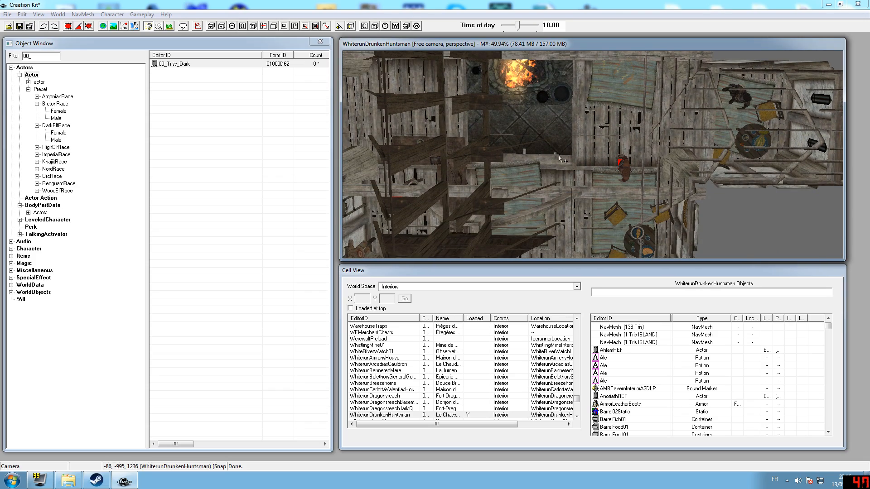
pyautogui.scroll(-5, 561, 154)
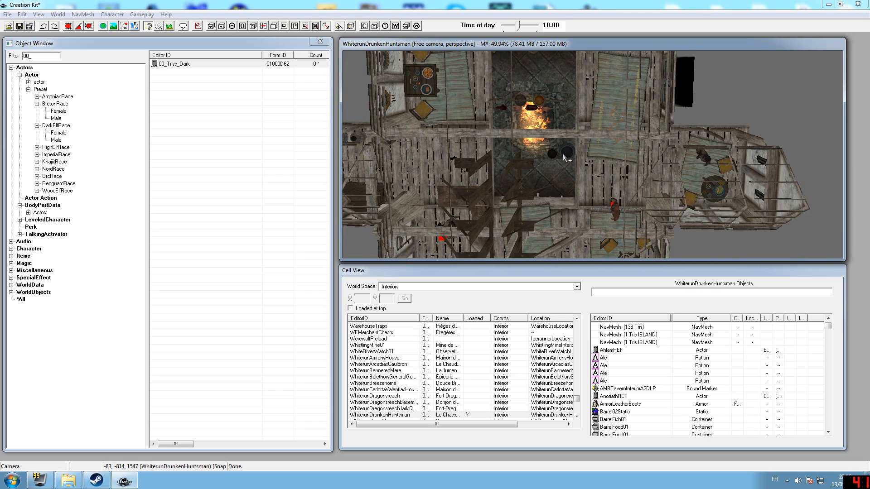
pyautogui.moveTo(566, 154)
pyautogui.mouseDown(button='middle')
pyautogui.moveTo(562, 137)
pyautogui.moveTo(572, 151)
pyautogui.moveTo(577, 141)
pyautogui.moveTo(553, 146)
pyautogui.moveTo(558, 157)
pyautogui.moveTo(580, 148)
pyautogui.moveTo(551, 112)
pyautogui.moveTo(566, 191)
pyautogui.moveTo(545, 136)
pyautogui.moveTo(556, 121)
pyautogui.moveTo(572, 155)
pyautogui.moveTo(562, 175)
pyautogui.moveTo(553, 169)
pyautogui.moveTo(544, 135)
pyautogui.moveTo(539, 200)
pyautogui.moveTo(543, 129)
pyautogui.moveTo(503, 141)
pyautogui.moveTo(471, 143)
pyautogui.moveTo(465, 135)
pyautogui.moveTo(537, 155)
pyautogui.moveTo(543, 78)
pyautogui.moveTo(542, 101)
pyautogui.moveTo(558, 112)
pyautogui.moveTo(536, 134)
pyautogui.mouseUp(button='middle')
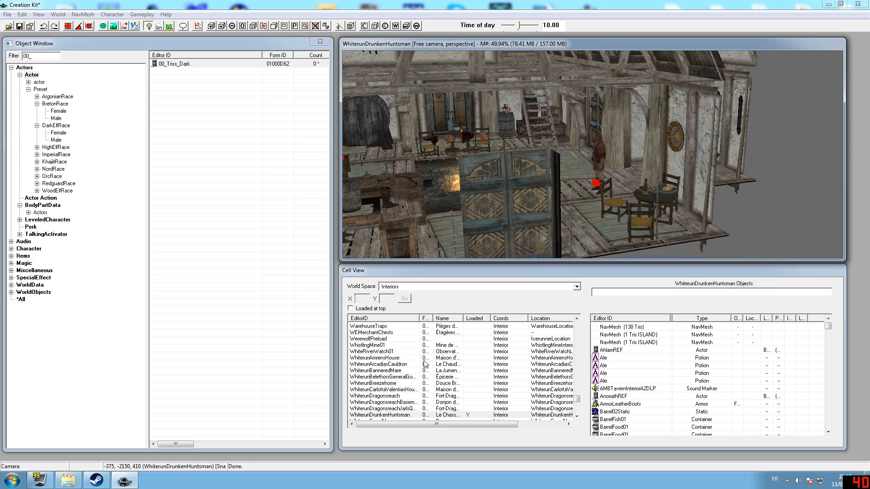
# Load the WhiterunDragonsreachJarlsQuarters cell from the Whiterun interiors and inspect its layout from above.
pyautogui.click(394, 391)
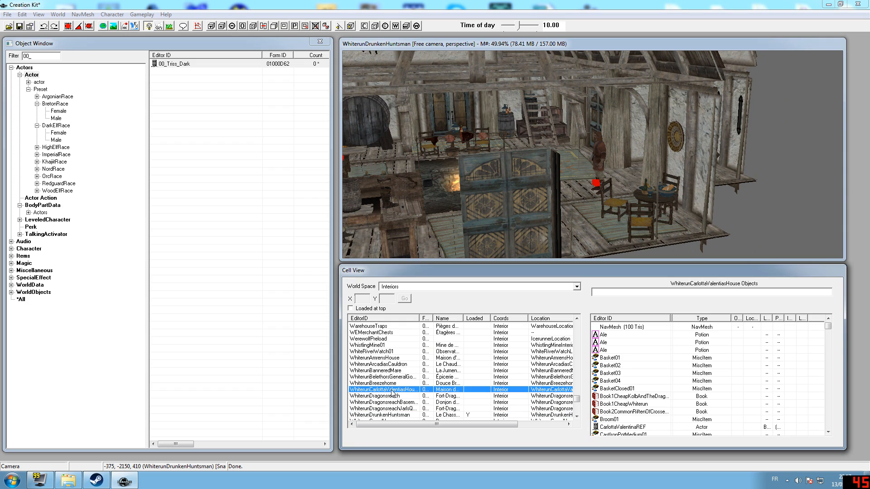
pyautogui.click(400, 396)
pyautogui.scroll(-4, 399, 385)
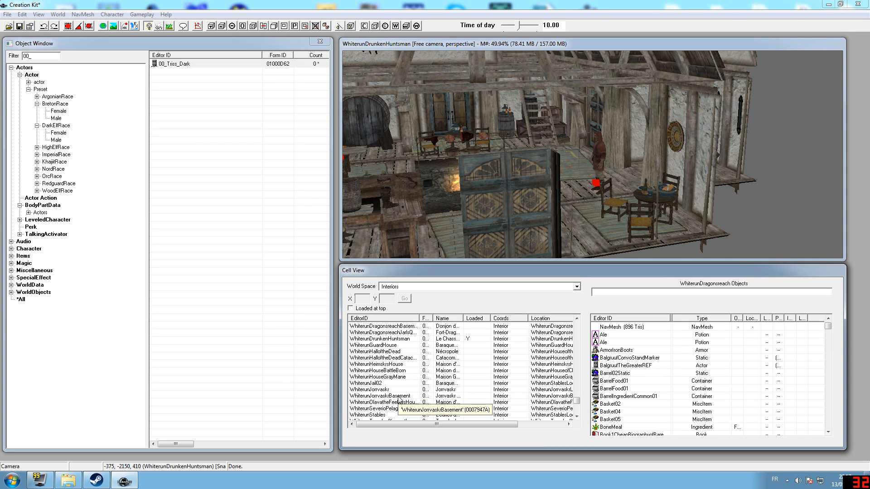
pyautogui.click(392, 345)
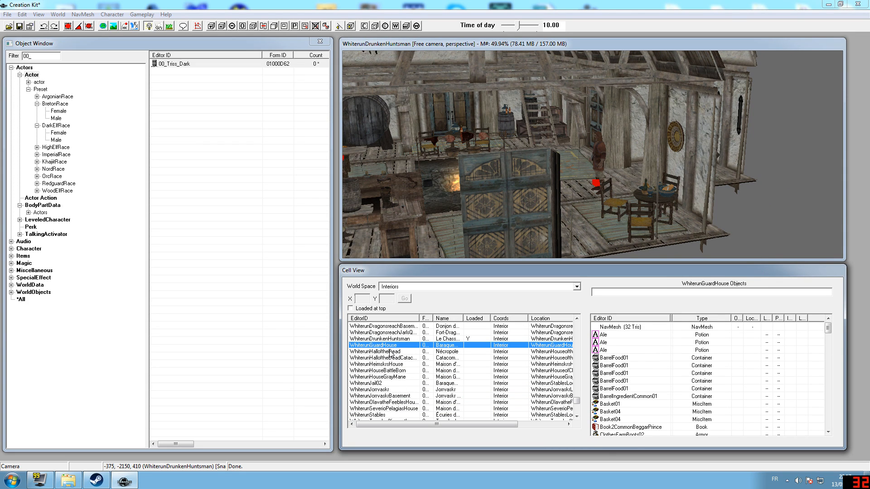
pyautogui.press('Up')
pyautogui.press('Up')
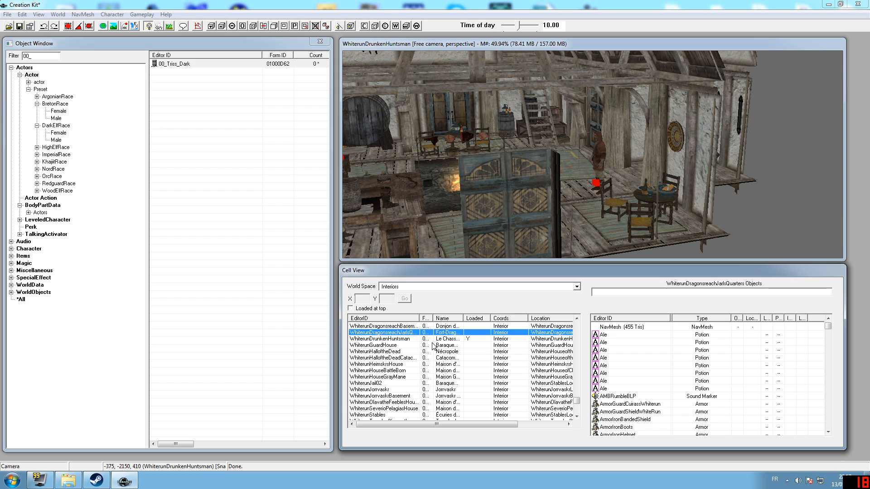
pyautogui.click(507, 285)
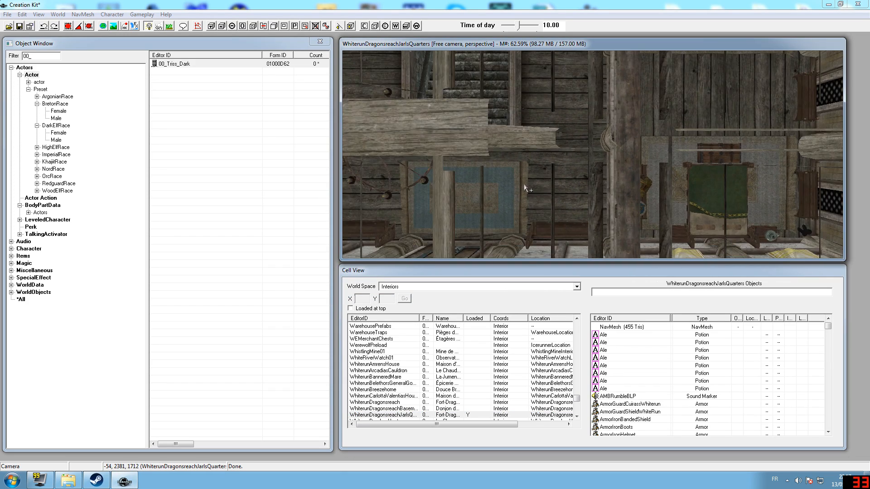
pyautogui.scroll(-5, 524, 185)
pyautogui.moveTo(524, 185); pyautogui.dragTo(488, 267, button='middle')
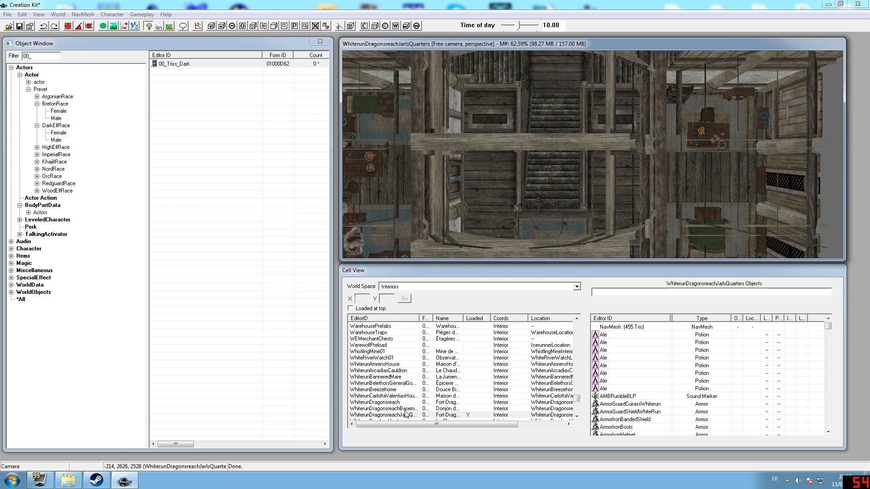
# Load the WhiterunDragonsreach cell from the Whiterun interiors.
pyautogui.click(392, 403)
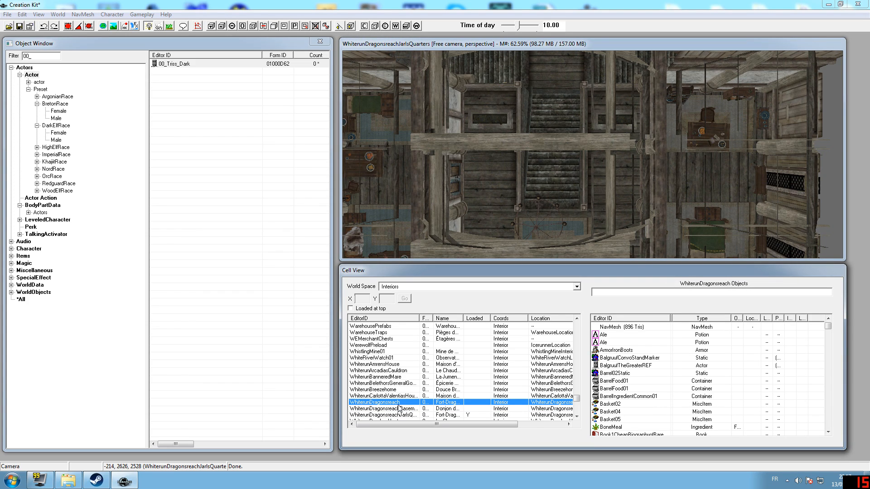
pyautogui.doubleClick(398, 406)
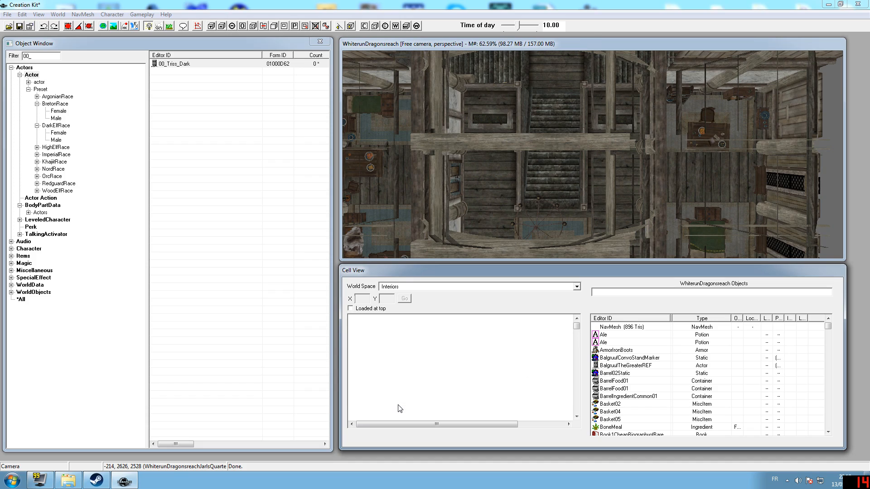
pyautogui.click(522, 152)
pyautogui.scroll(-10, 522, 151)
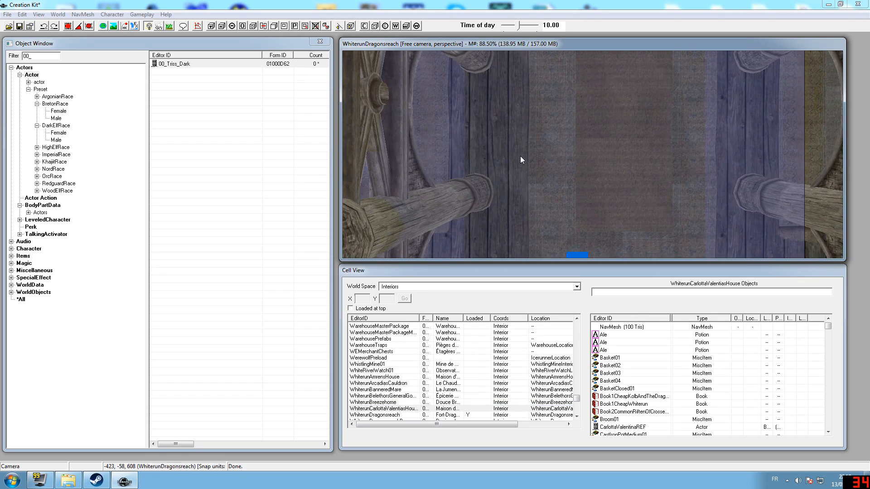
# Inspect the Dragonsreach great hall from the roof beams down to the tables, fire pit and side areas for a place to put the actor.
pyautogui.scroll(1, 530, 161)
pyautogui.keyDown('shift'); pyautogui.moveTo(533, 163); pyautogui.dragTo(555, 132, button='middle'); pyautogui.keyUp('shift')
pyautogui.scroll(4, 537, 110)
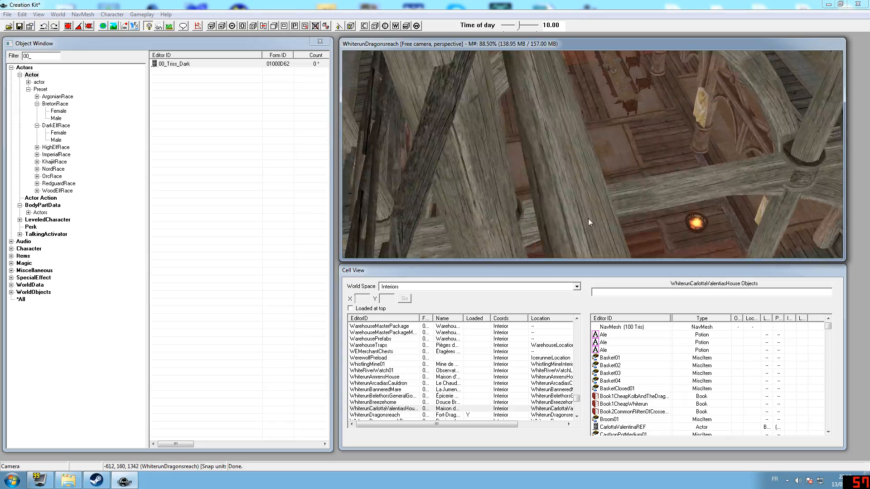
pyautogui.scroll(-5, 588, 218)
pyautogui.keyDown('shift'); pyautogui.moveTo(592, 211); pyautogui.dragTo(573, 148, button='middle'); pyautogui.keyUp('shift')
pyautogui.scroll(8, 597, 190)
pyautogui.scroll(-4, 591, 123)
pyautogui.moveTo(590, 123); pyautogui.dragTo(866, 151, button='middle')
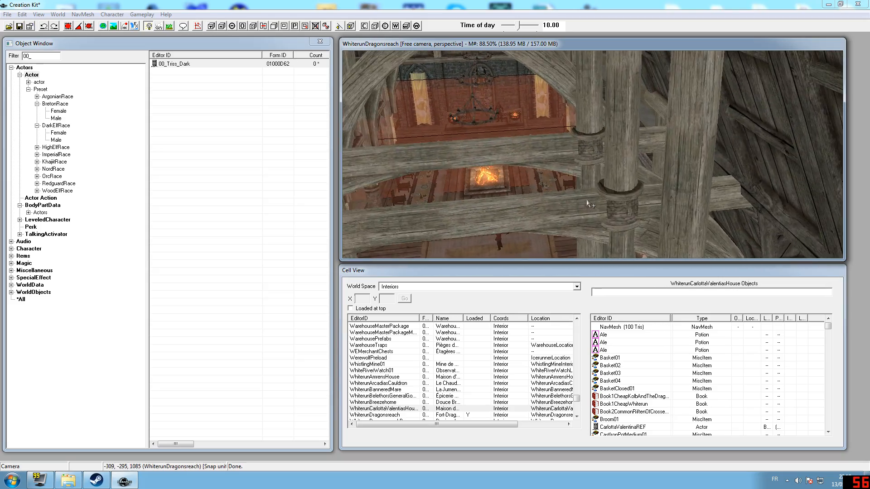
pyautogui.scroll(7, 587, 199)
pyautogui.scroll(3, 589, 171)
pyautogui.scroll(-6, 556, 169)
pyautogui.scroll(3, 655, 155)
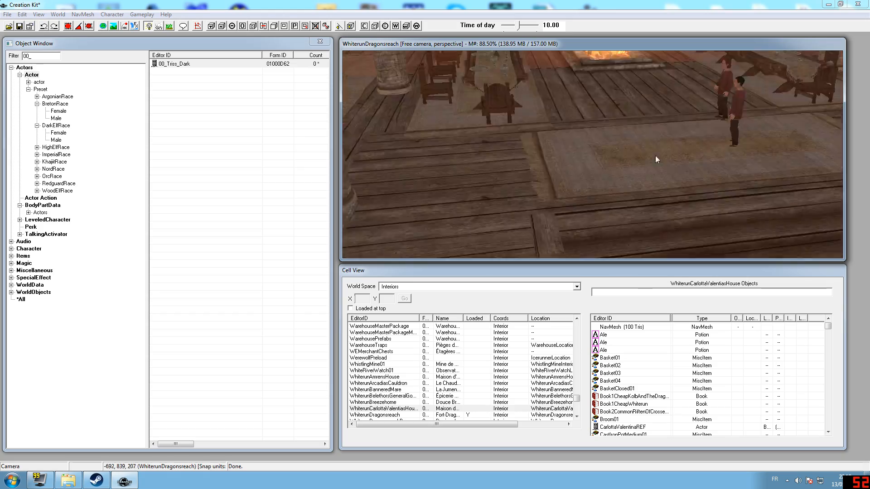
pyautogui.scroll(-5, 621, 161)
pyautogui.scroll(-2, 616, 202)
pyautogui.scroll(5, 613, 199)
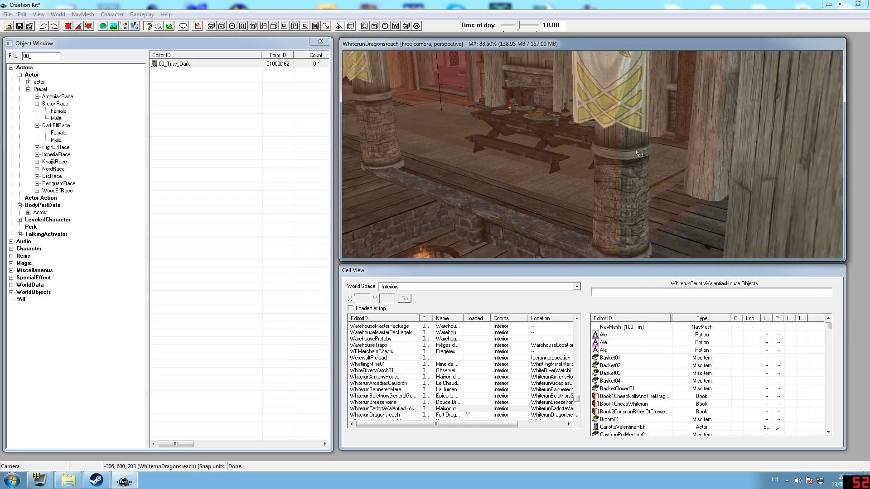
pyautogui.scroll(3, 681, 158)
pyautogui.keyDown('shift'); pyautogui.moveTo(697, 145); pyautogui.dragTo(478, 195, button='middle'); pyautogui.keyUp('shift')
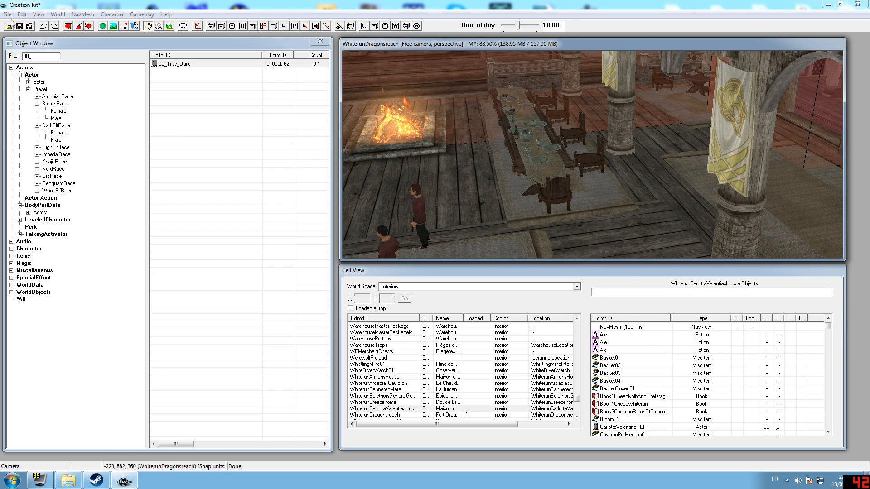
# Place the 00_Triss_Dark actor at the edge of the rug near the stone wall and benches in Dragonsreach, and check it up close.
pyautogui.moveTo(661, 187); pyautogui.dragTo(652, 203, button='middle')
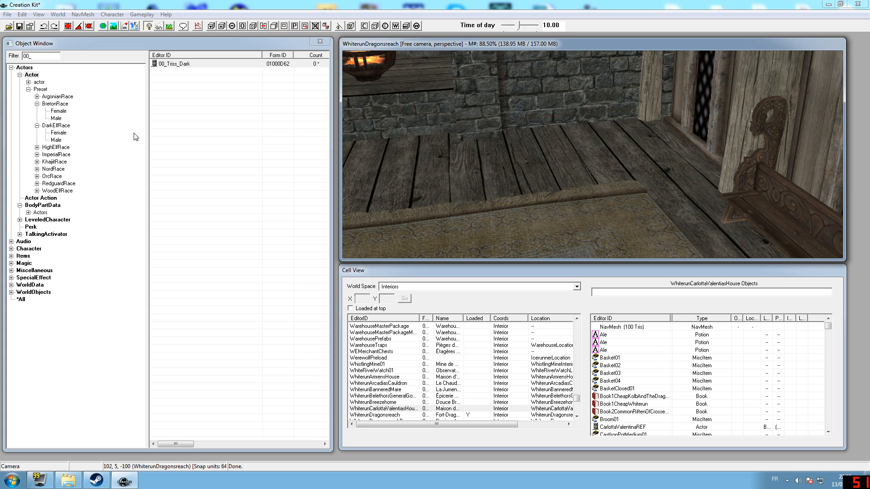
pyautogui.scroll(-6, 515, 152)
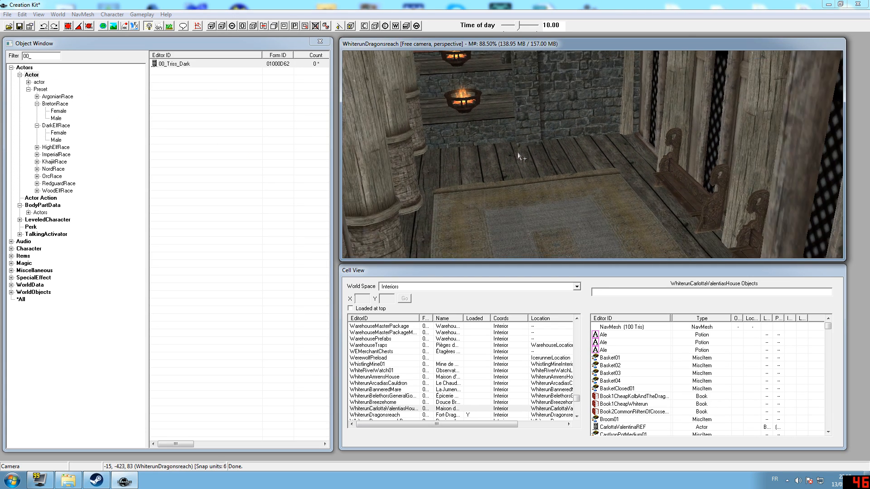
pyautogui.scroll(2, 521, 156)
pyautogui.moveTo(183, 67); pyautogui.dragTo(553, 160)
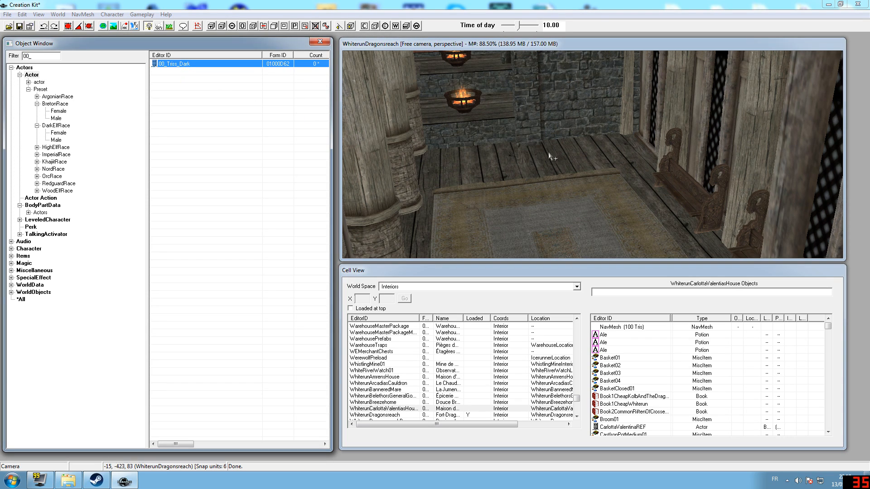
pyautogui.moveTo(555, 201); pyautogui.dragTo(540, 159)
pyautogui.moveTo(180, 68); pyautogui.dragTo(269, 101)
pyautogui.moveTo(494, 166); pyautogui.dragTo(181, 69)
pyautogui.moveTo(165, 68); pyautogui.dragTo(545, 189)
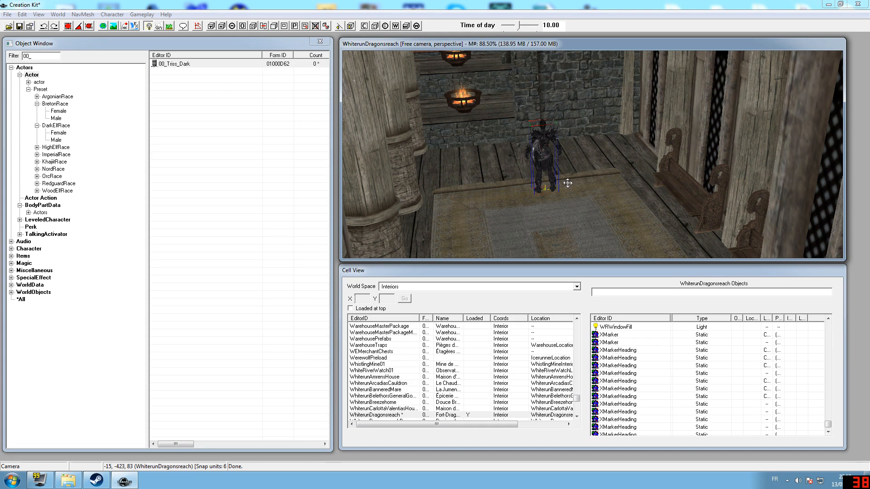
pyautogui.scroll(5, 568, 183)
pyautogui.keyDown('shift'); pyautogui.moveTo(548, 177); pyautogui.dragTo(603, 174, button='middle'); pyautogui.keyUp('shift')
pyautogui.moveTo(512, 188)
pyautogui.keyDown('shift'); pyautogui.mouseDown(button='middle')
pyautogui.moveTo(650, 170)
pyautogui.moveTo(444, 194)
pyautogui.moveTo(537, 186)
pyautogui.moveTo(503, 183)
pyautogui.mouseUp(button='middle'); pyautogui.keyUp('shift')
pyautogui.keyDown('shift'); pyautogui.moveTo(553, 191); pyautogui.dragTo(573, 192, button='middle'); pyautogui.keyUp('shift')
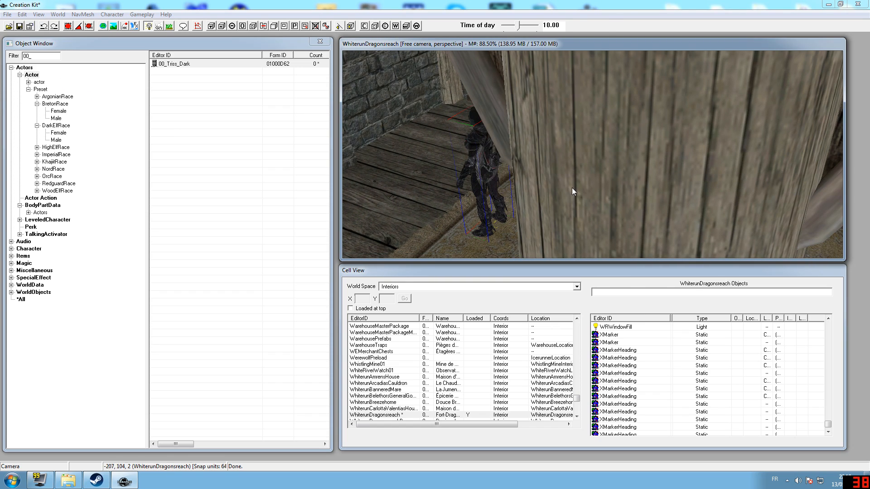
pyautogui.keyDown('shift'); pyautogui.moveTo(420, 140); pyautogui.dragTo(424, 146, button='middle'); pyautogui.keyUp('shift')
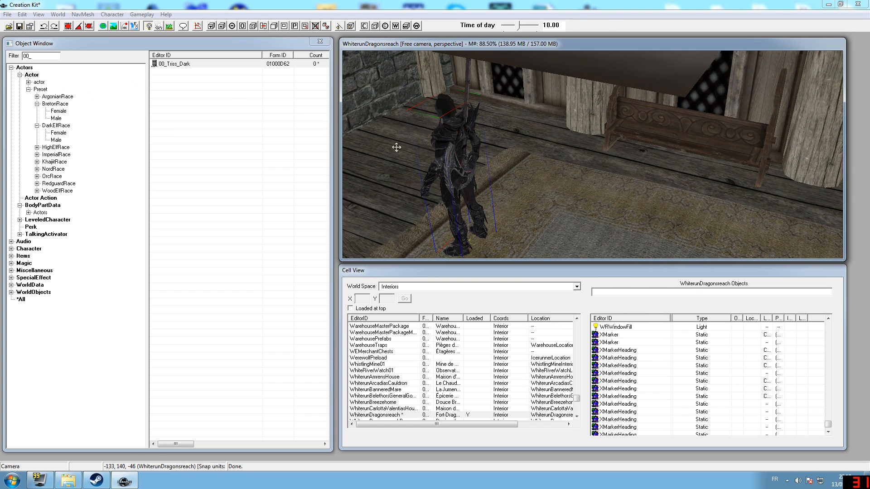
# Save the plugin as Triss_Dark in the Skyrim Data folder, using the TES Plugin Files (*.esp) type.
pyautogui.click(7, 14)
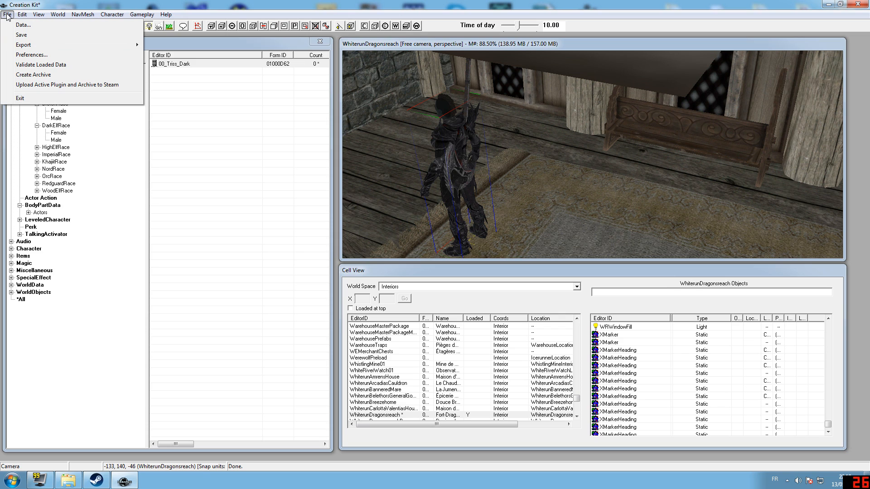
pyautogui.click(27, 35)
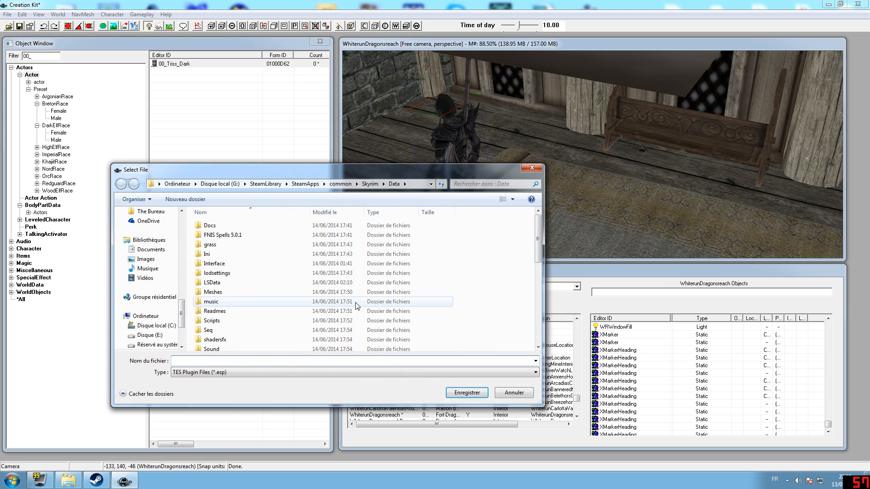
pyautogui.moveTo(538, 239); pyautogui.dragTo(544, 324)
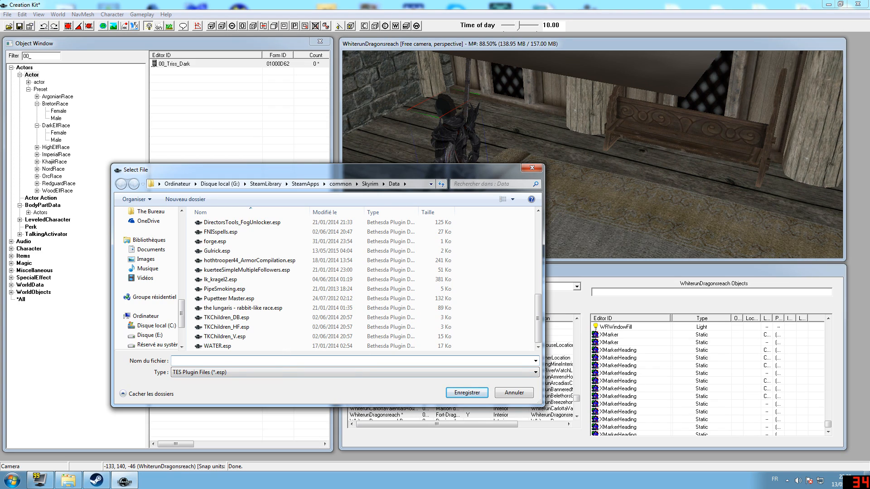
pyautogui.write('Triss_D')
pyautogui.press('Tab')
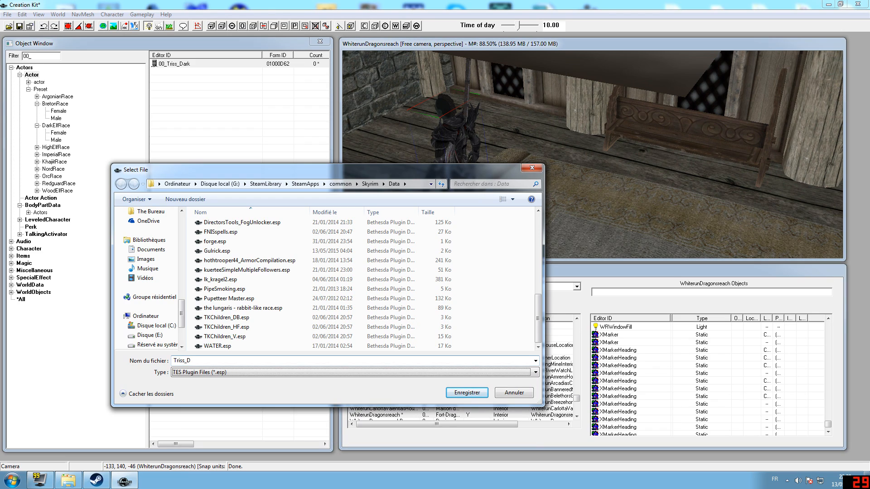
pyautogui.click(231, 357)
pyautogui.click(230, 361)
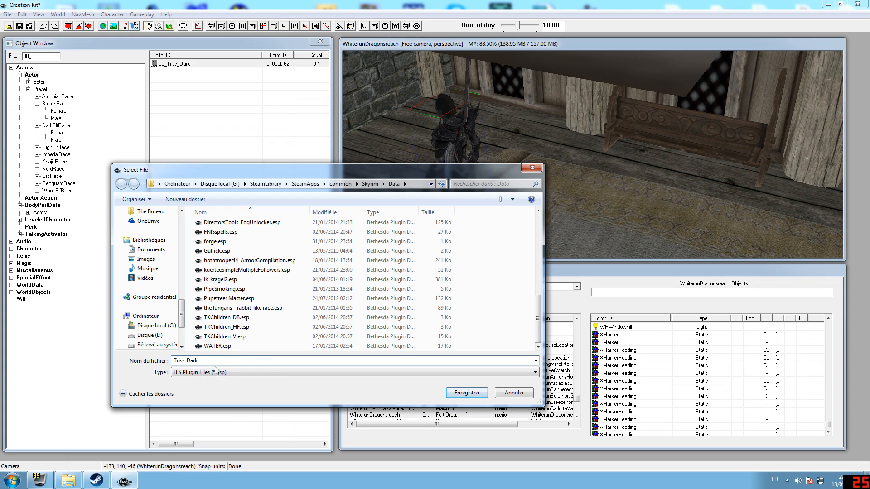
pyautogui.click(333, 375)
pyautogui.click(334, 374)
pyautogui.click(284, 376)
pyautogui.click(285, 376)
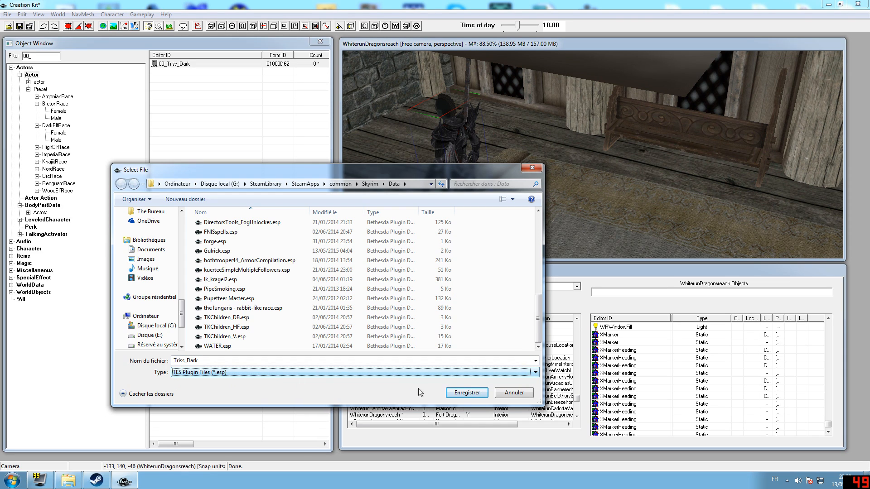
pyautogui.click(466, 393)
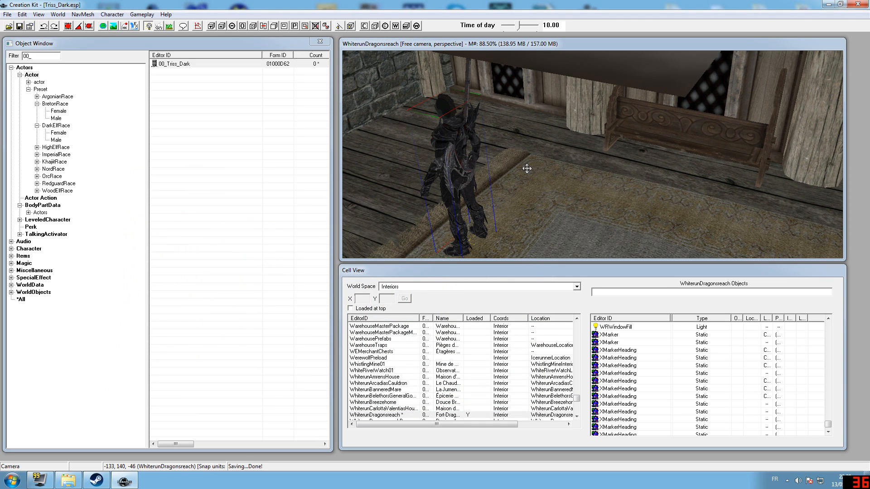
pyautogui.scroll(-5, 527, 169)
pyautogui.scroll(2, 526, 170)
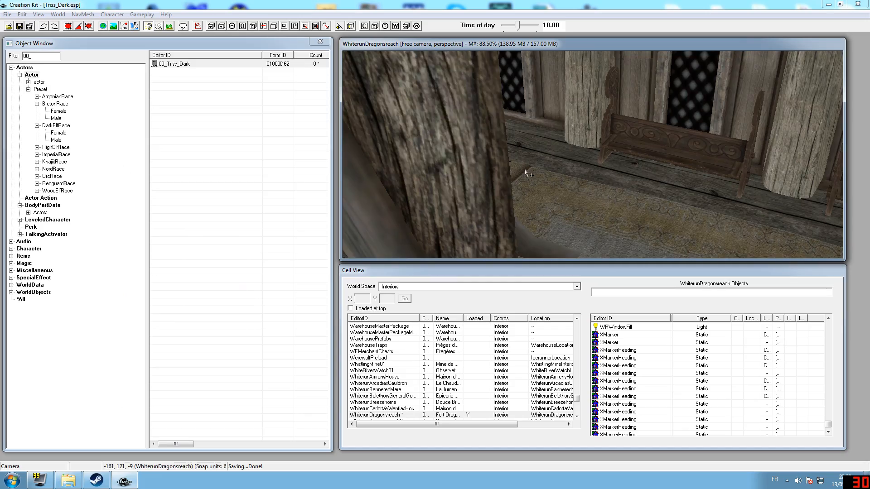
pyautogui.scroll(-3, 526, 172)
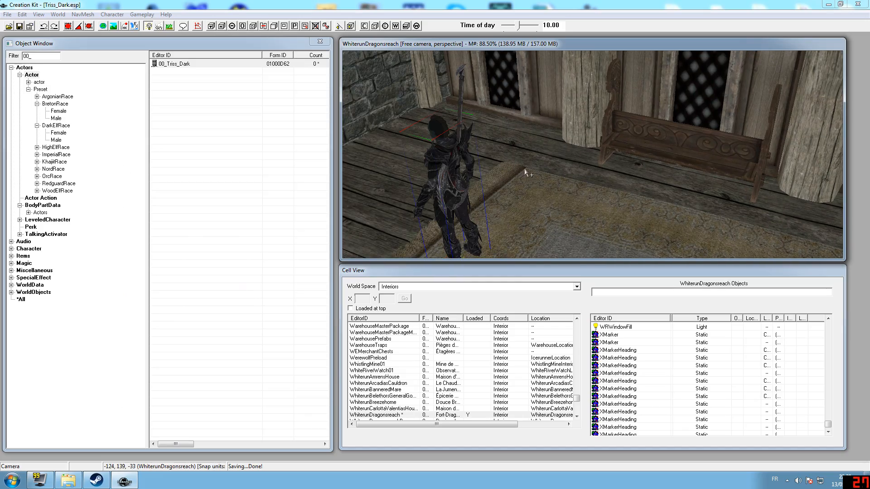
pyautogui.keyDown('shift'); pyautogui.moveTo(523, 166); pyautogui.dragTo(331, 158, button='middle'); pyautogui.keyUp('shift')
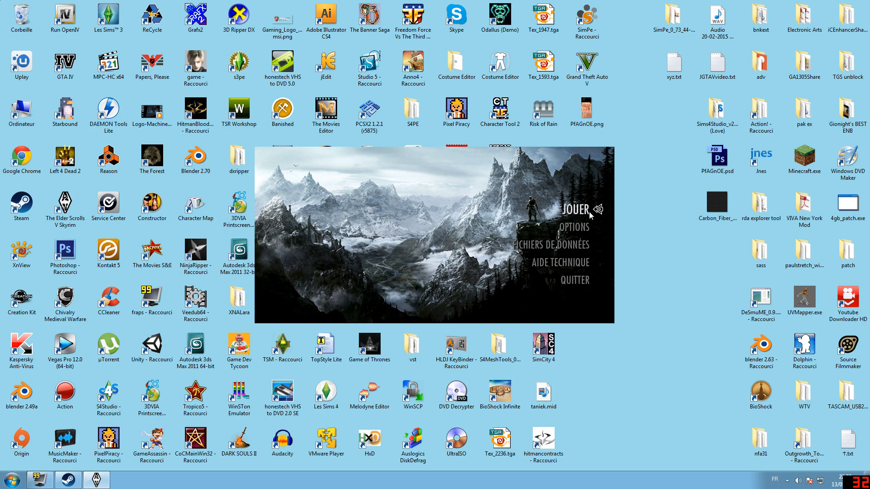
# In the Skyrim launcher, check that Triss_Dark.esp is set to load among the data files and accept the list.
pyautogui.click(561, 246)
pyautogui.moveTo(506, 207); pyautogui.dragTo(516, 259)
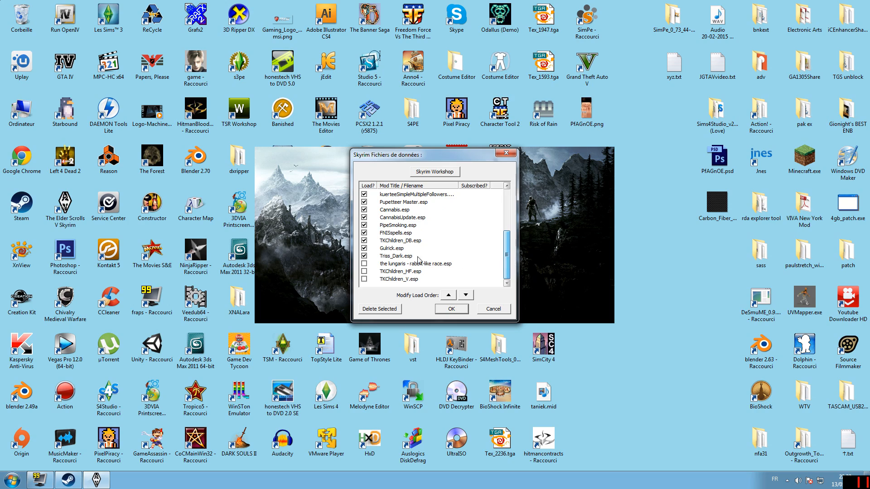
pyautogui.moveTo(429, 261); pyautogui.dragTo(373, 262)
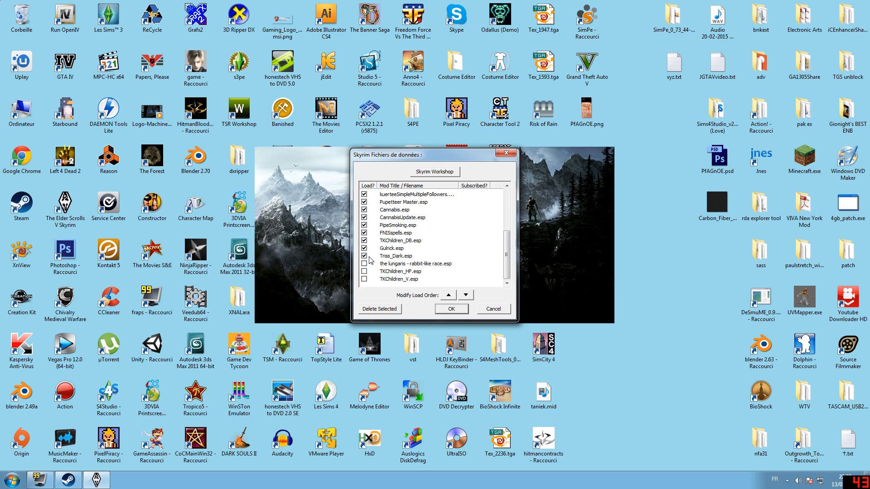
pyautogui.moveTo(505, 260)
pyautogui.mouseDown()
pyautogui.moveTo(506, 206)
pyautogui.moveTo(511, 265)
pyautogui.mouseUp()
pyautogui.click(453, 310)
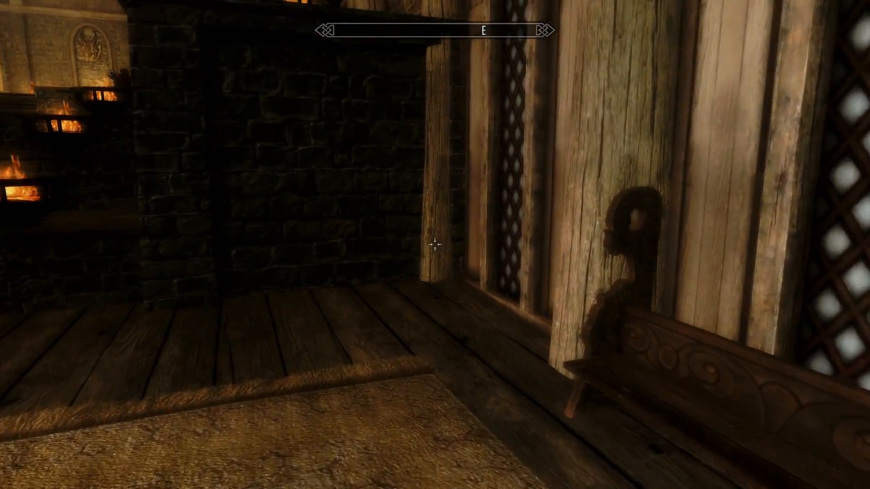
pyautogui.press('w')
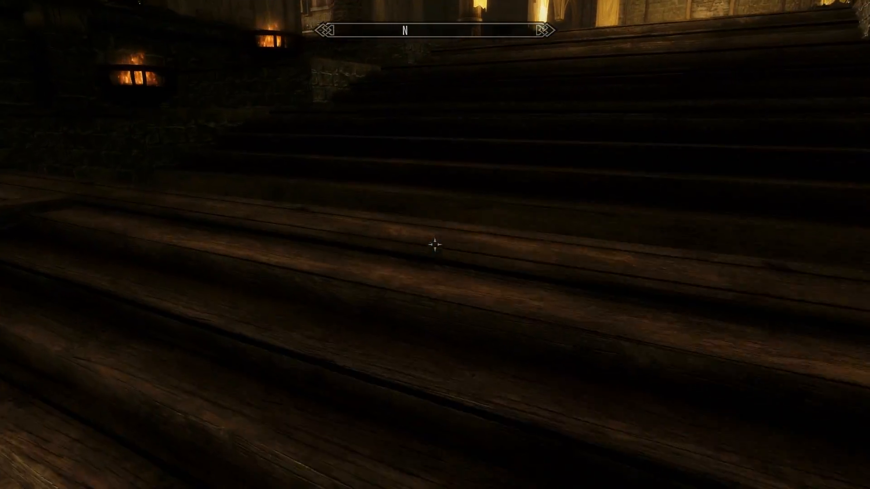
pyautogui.press('w')
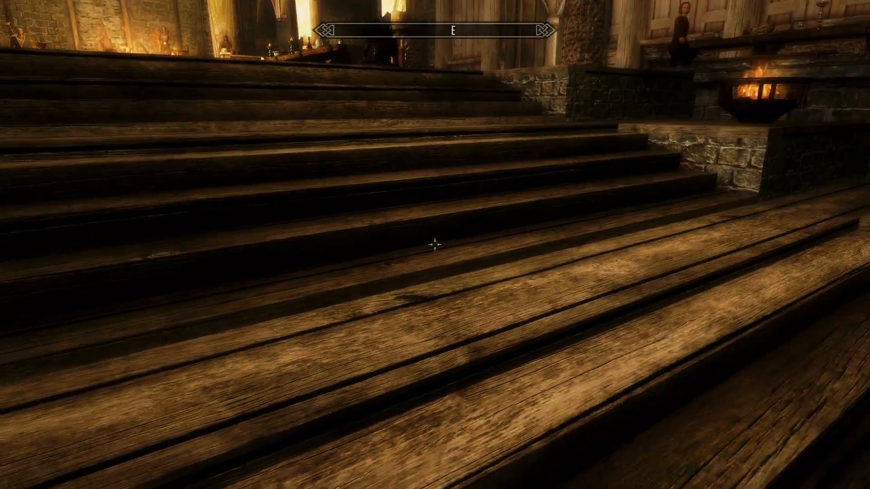
pyautogui.press('a')
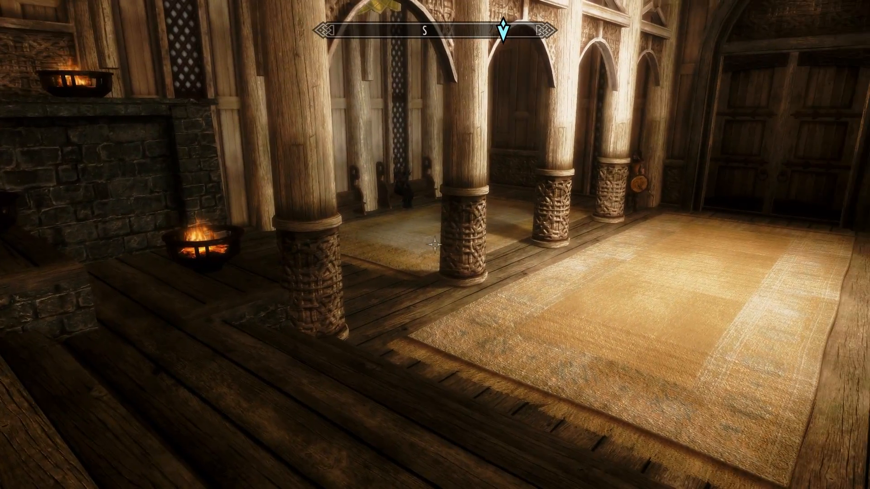
pyautogui.press('a')
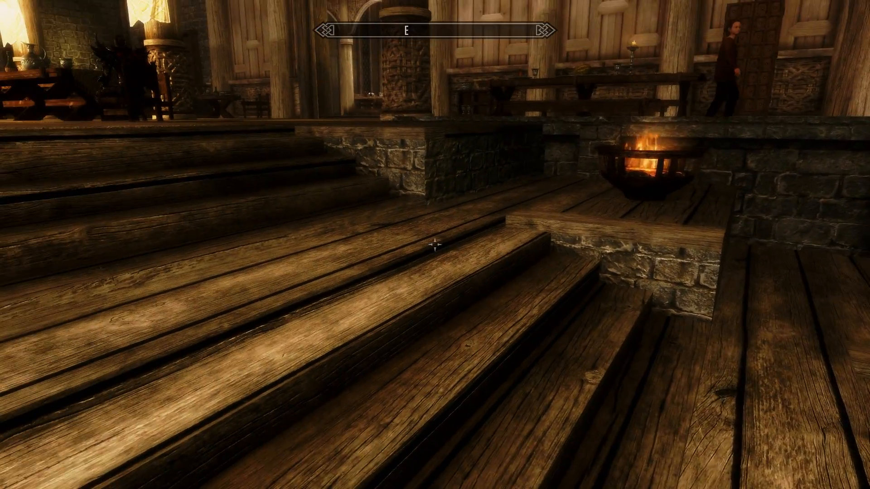
pyautogui.press('w')
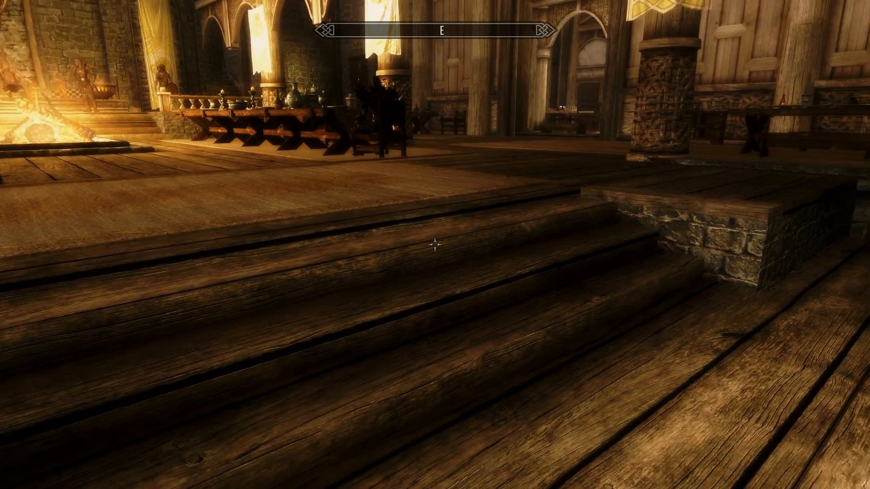
pyautogui.press('a')
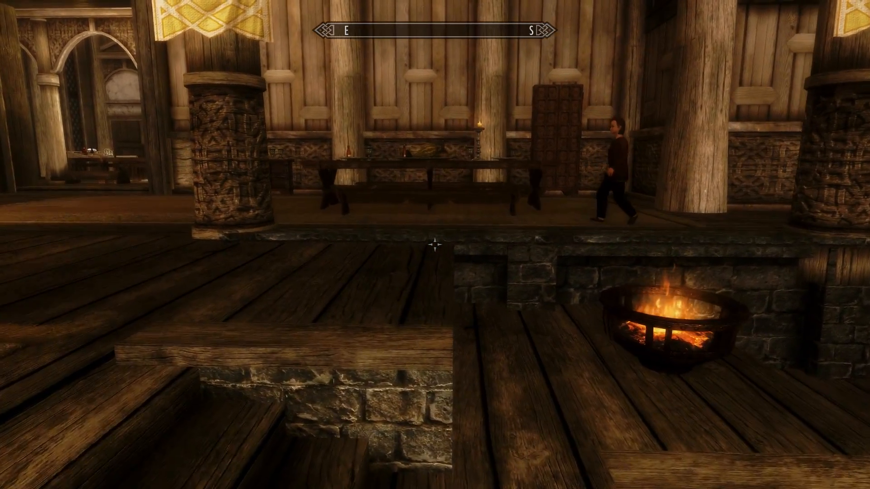
pyautogui.press('d')
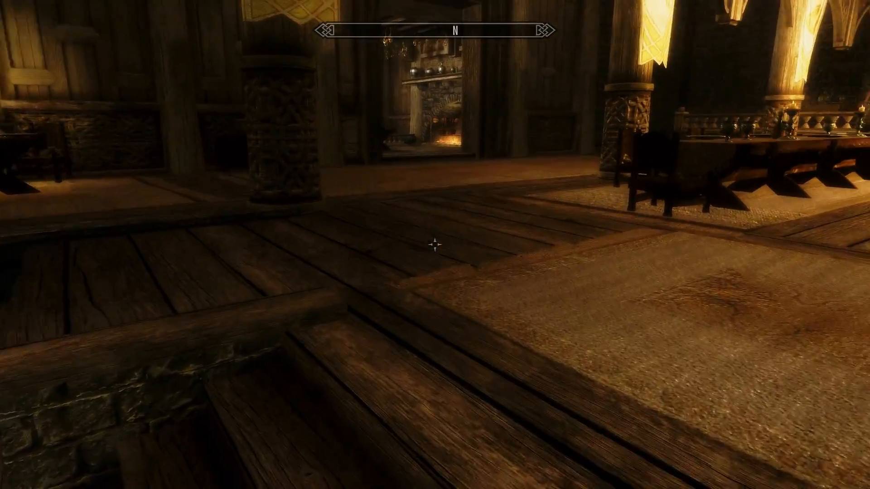
pyautogui.press('w')
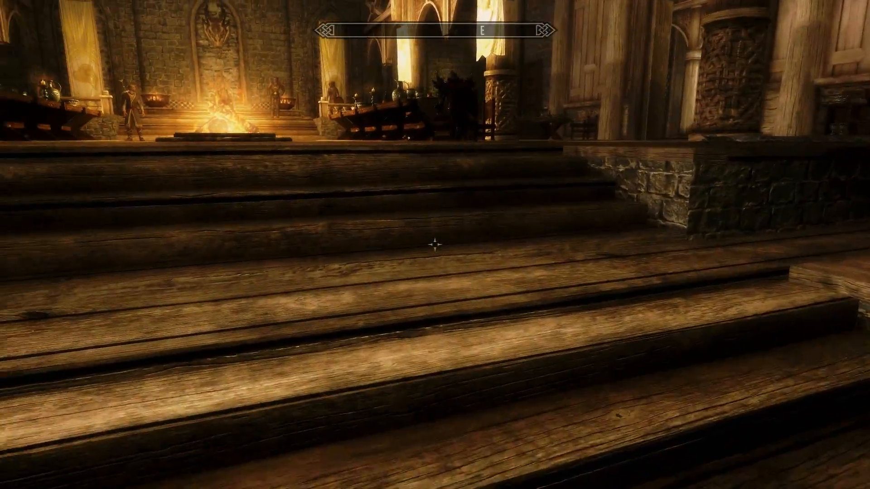
pyautogui.press('w')
pyautogui.press('w')
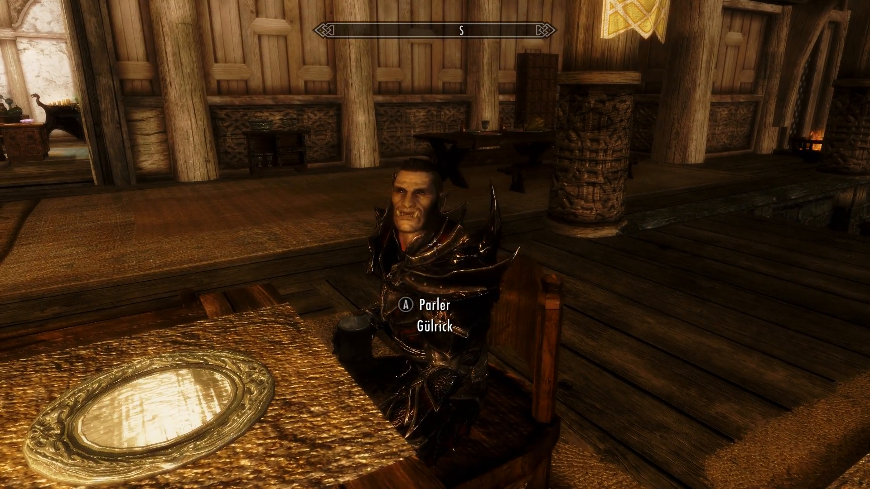
pyautogui.press('s')
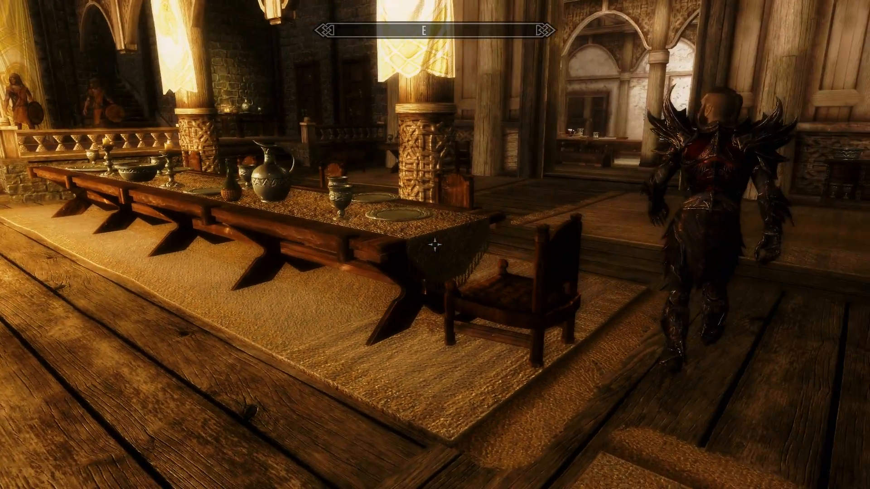
pyautogui.press('w')
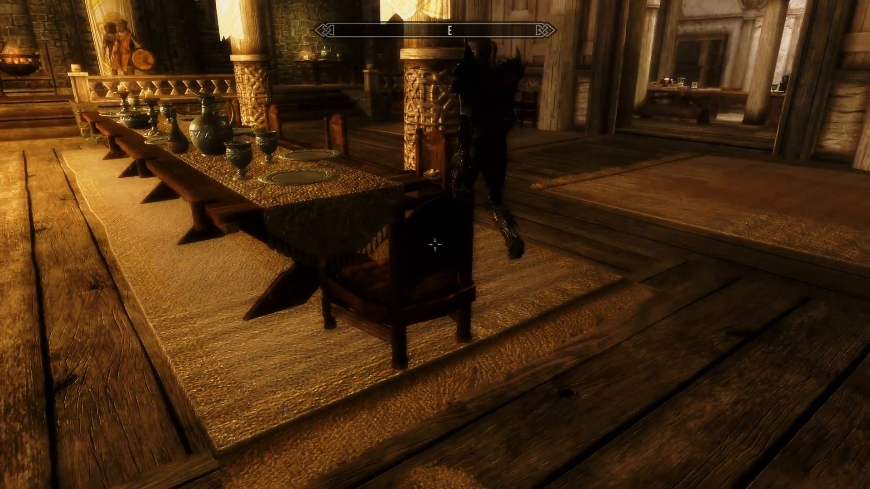
pyautogui.press('w')
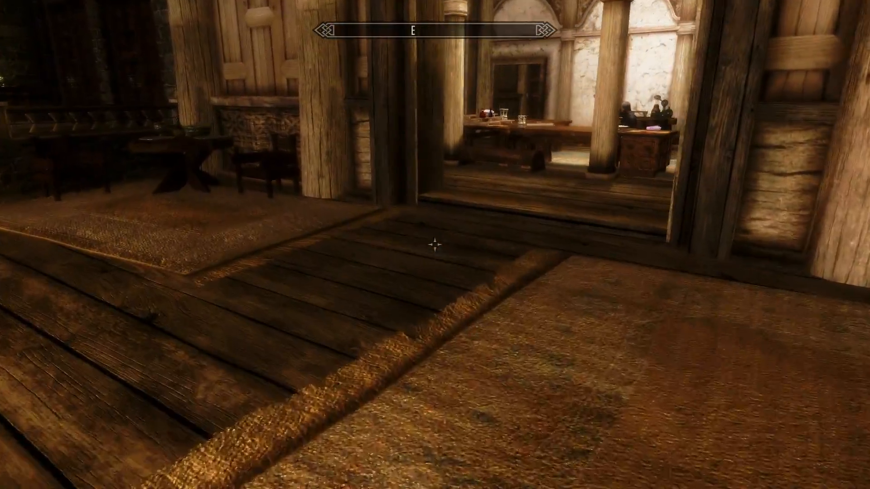
pyautogui.press('w')
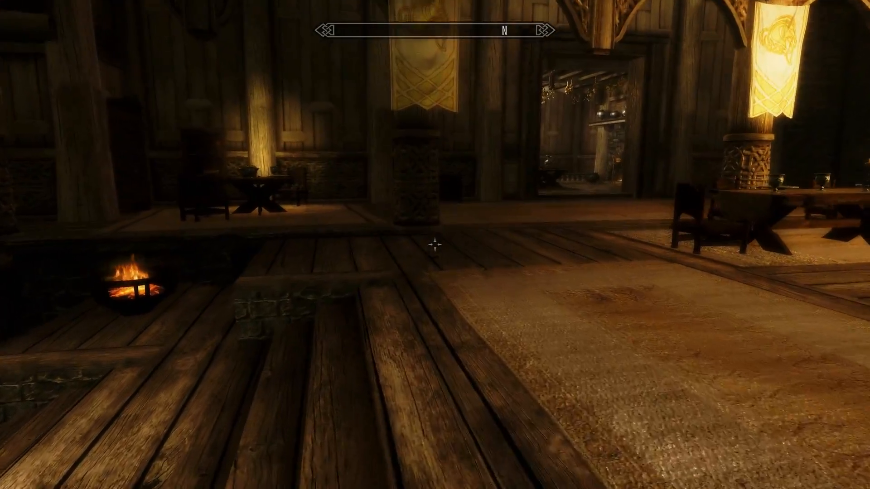
pyautogui.press('w')
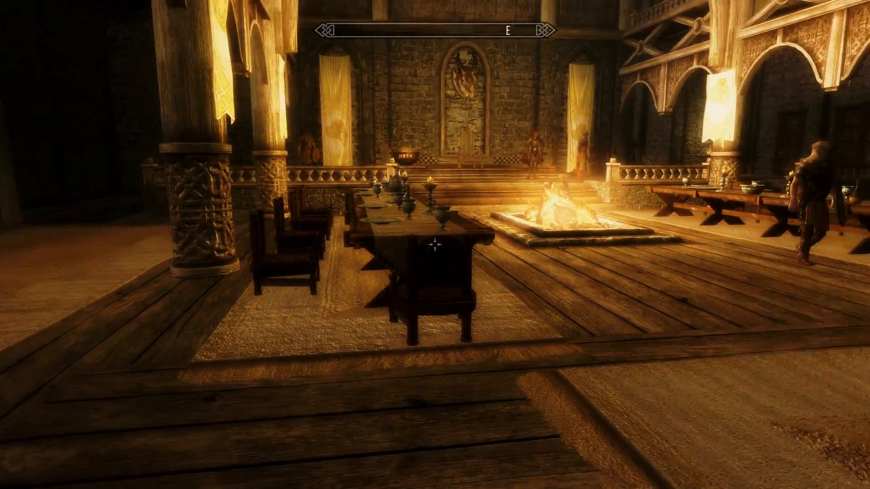
pyautogui.press('w')
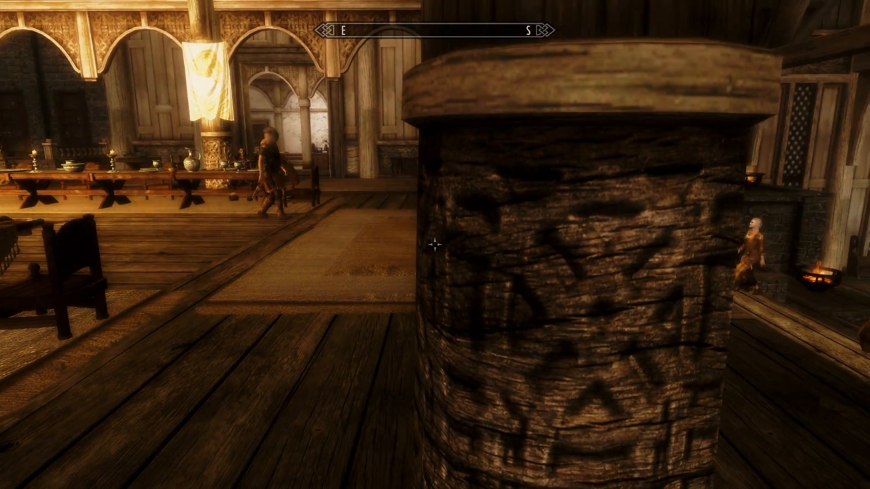
pyautogui.press('w')
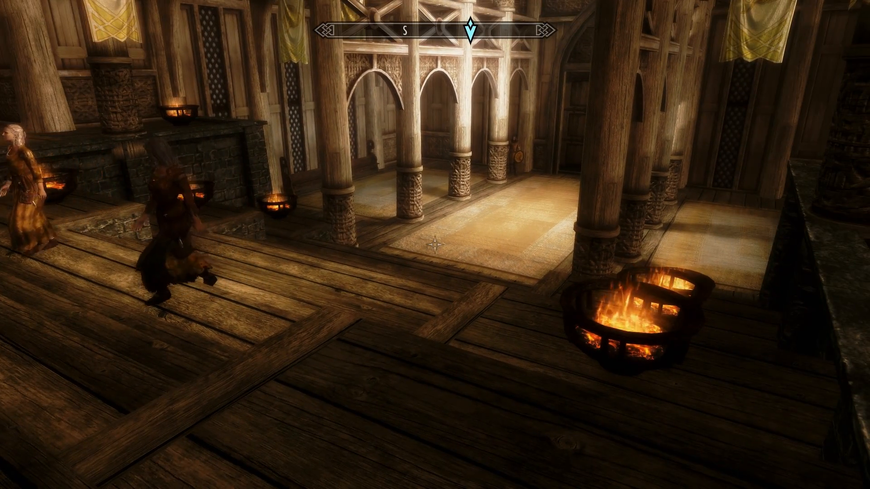
pyautogui.press('w')
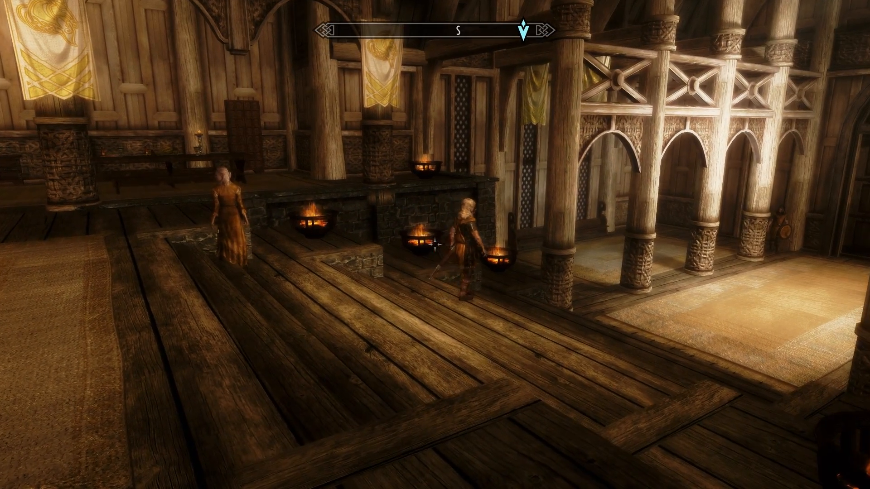
pyautogui.press('w')
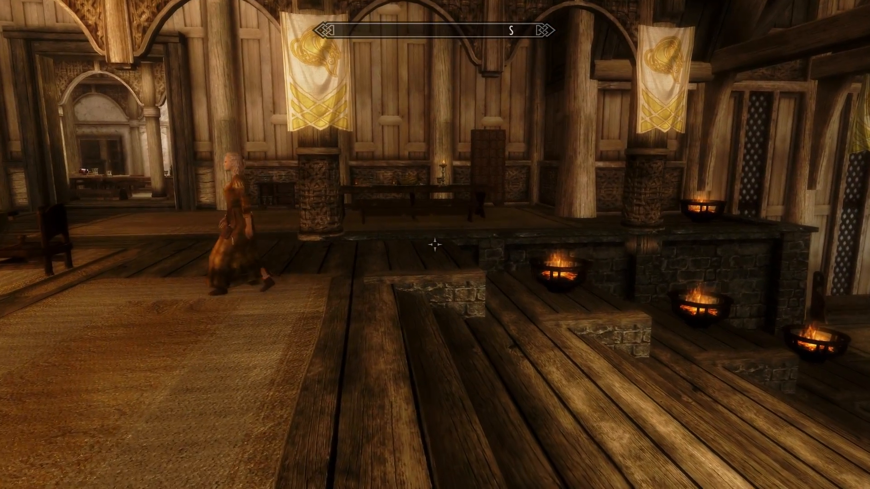
pyautogui.press('w')
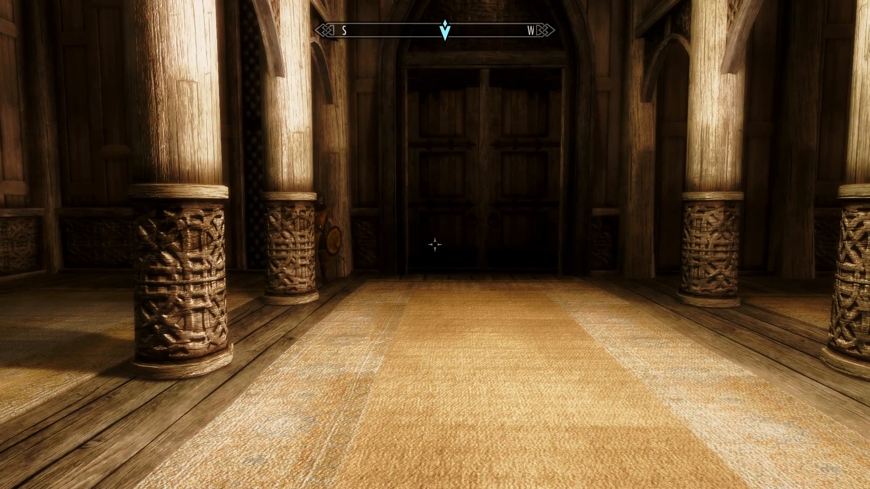
pyautogui.press('w')
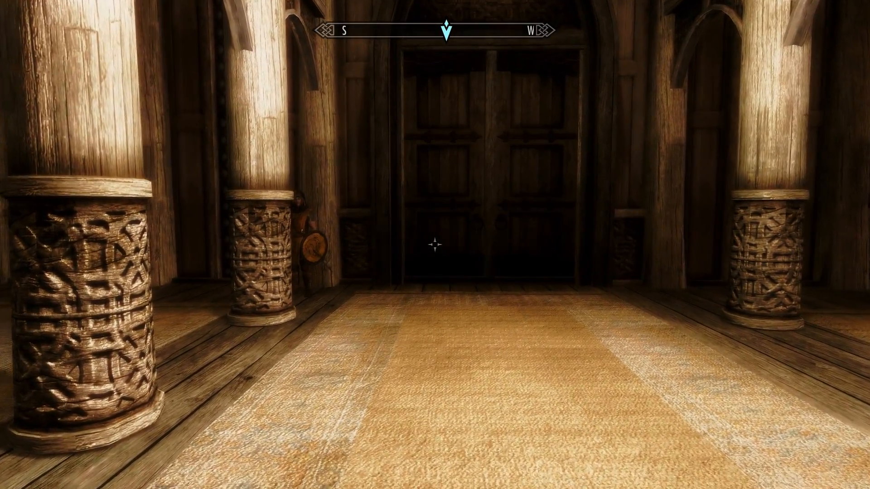